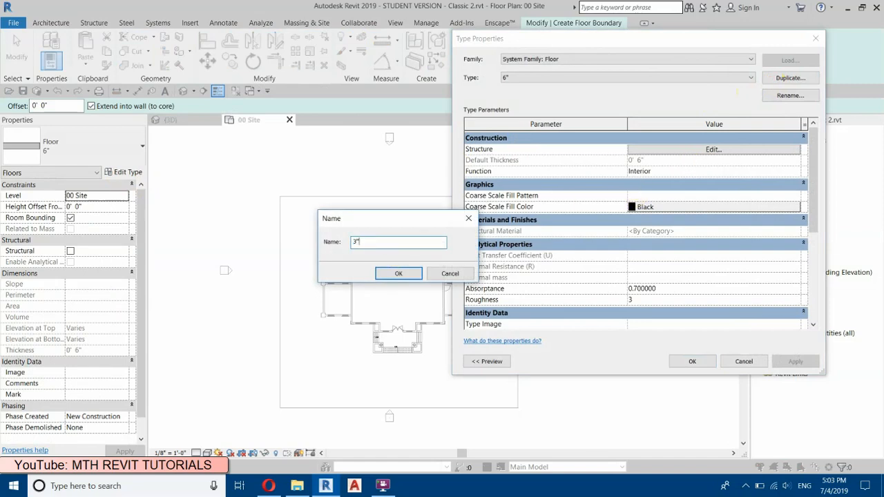
Name the duplicated floor type 3" and set its structure layer thickness to 3"
left_click(388, 273)
left_click(677, 149)
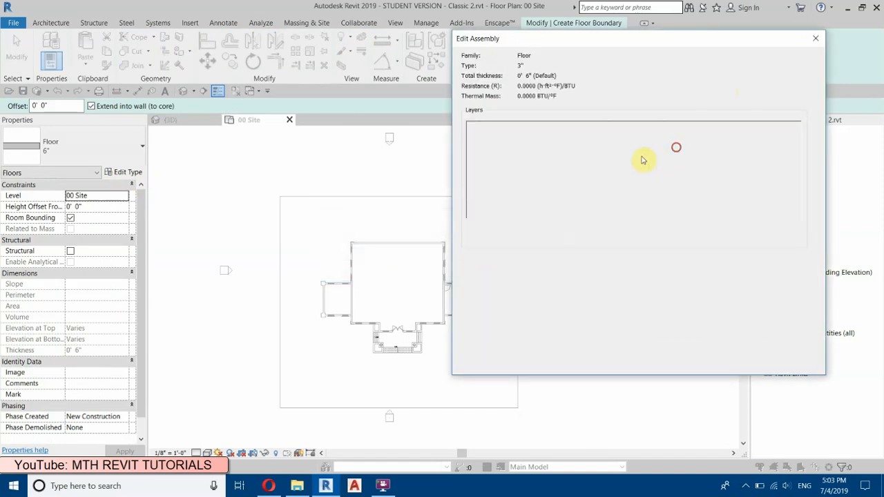
left_click(640, 157)
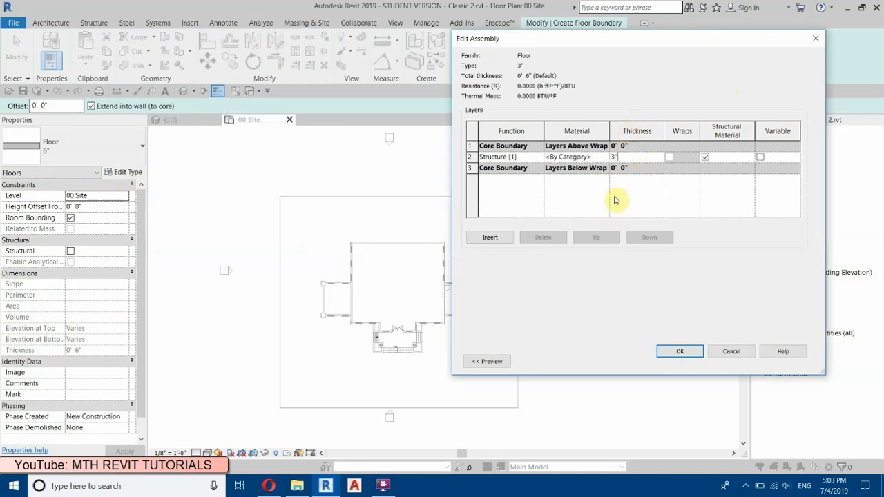
type("3\"")
Create a new material for the structure layer and rename it 00 Patio
left_click(599, 157)
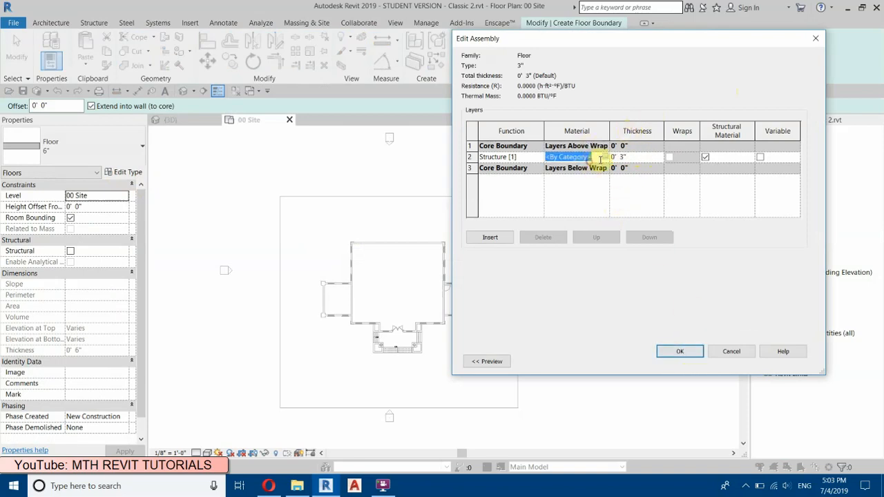
left_click(603, 157)
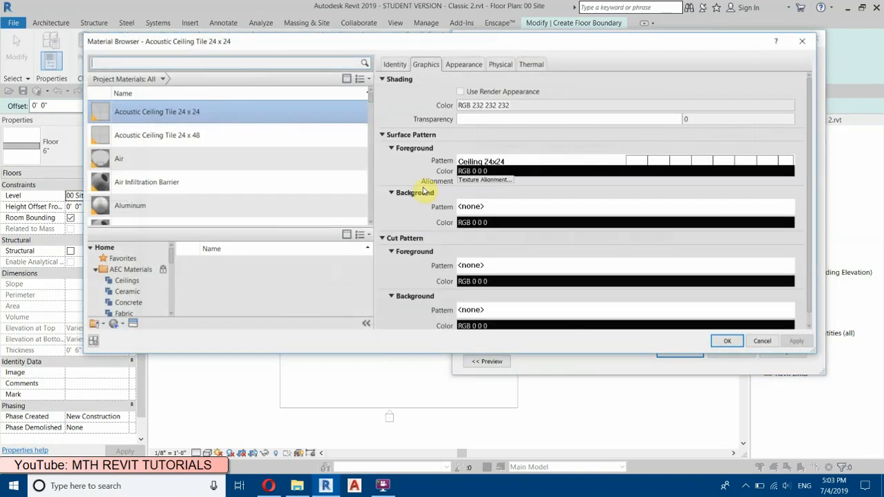
left_click(118, 324)
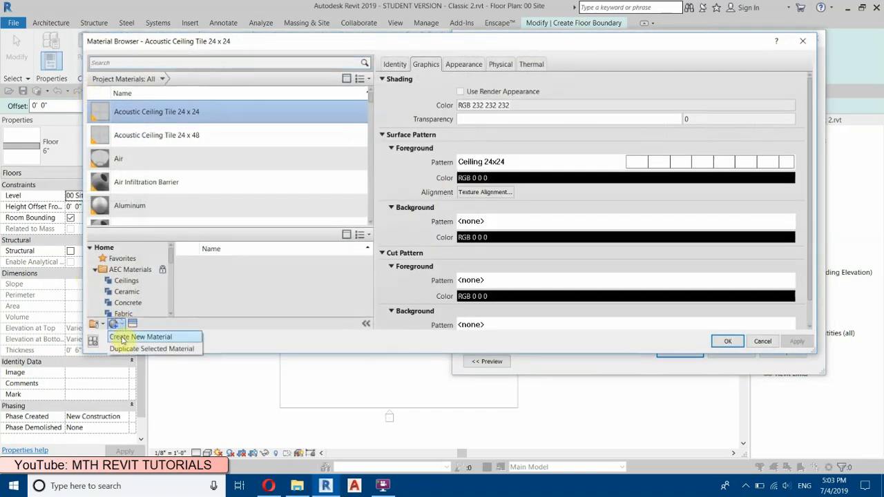
left_click(139, 337)
right_click(144, 152)
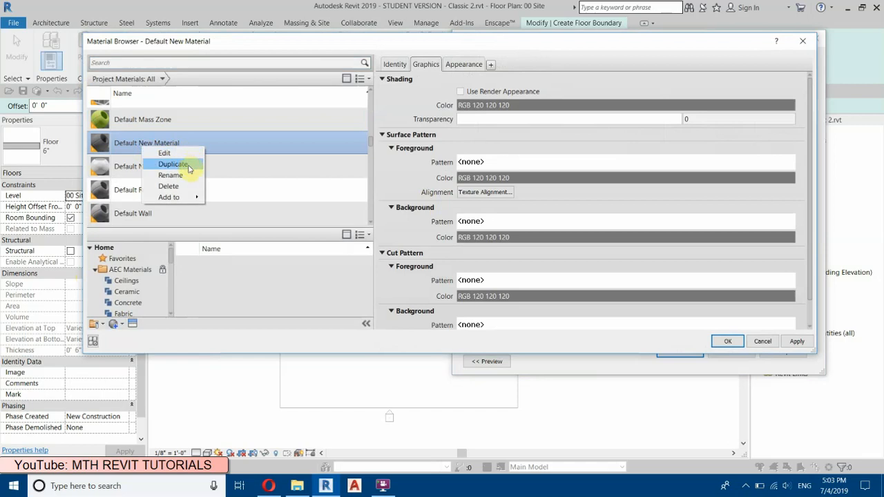
left_click(186, 178)
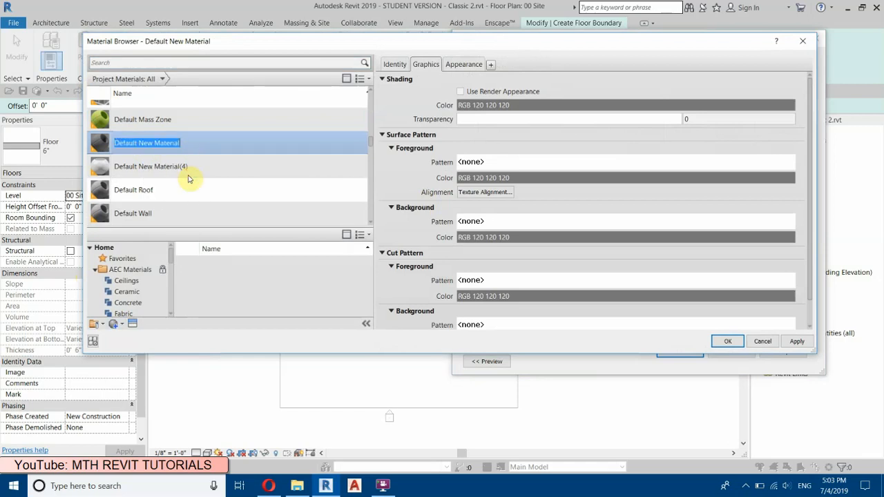
type("00 Patio")
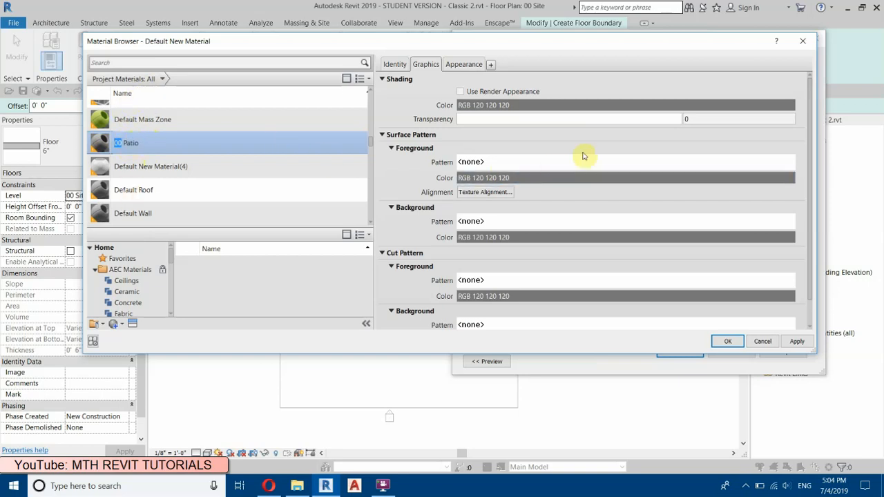
left_click(397, 112)
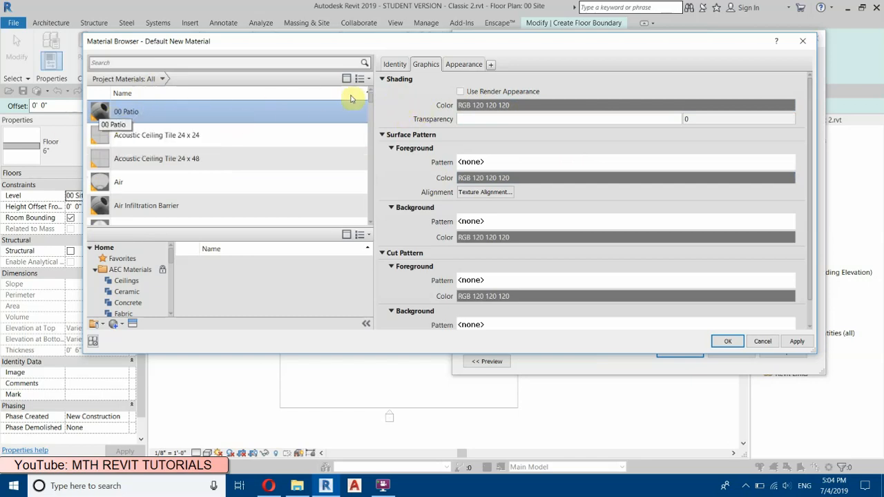
Enable Use Render Appearance for 00 Patio and load "83_concrete block park paving texture-seamless.jpg" as its appearance image
left_click(460, 91)
left_click(463, 64)
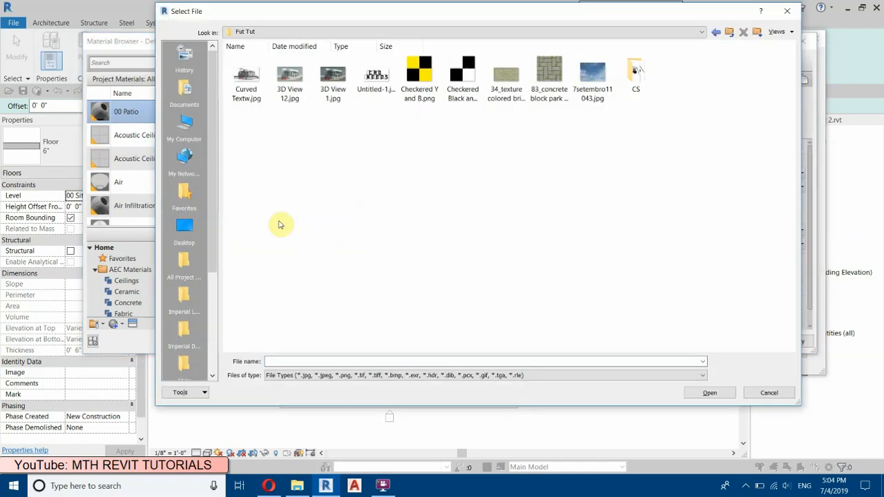
right_click(321, 136)
mouse_move(341, 142)
left_click(478, 143)
scroll(414, 134, "down", 5)
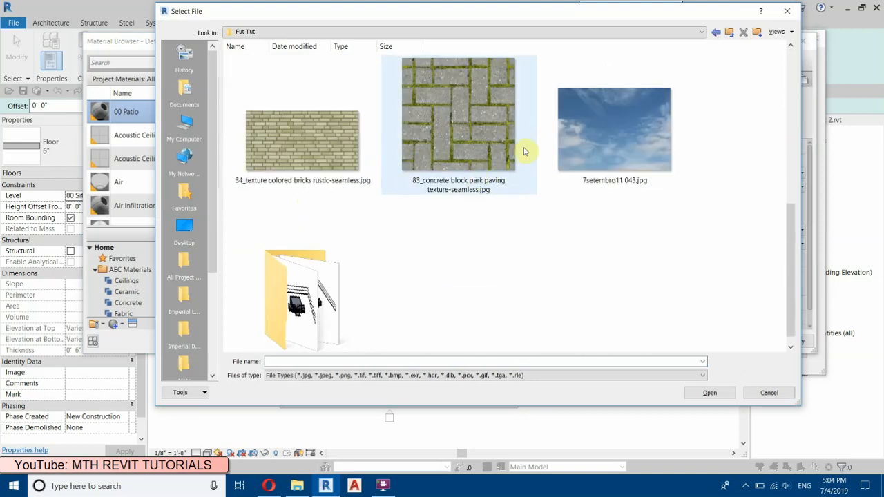
left_click(438, 142)
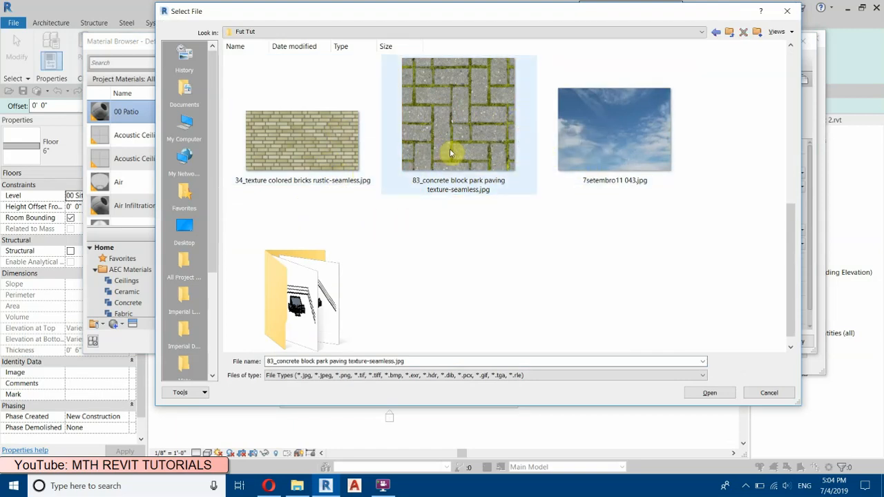
left_click(710, 393)
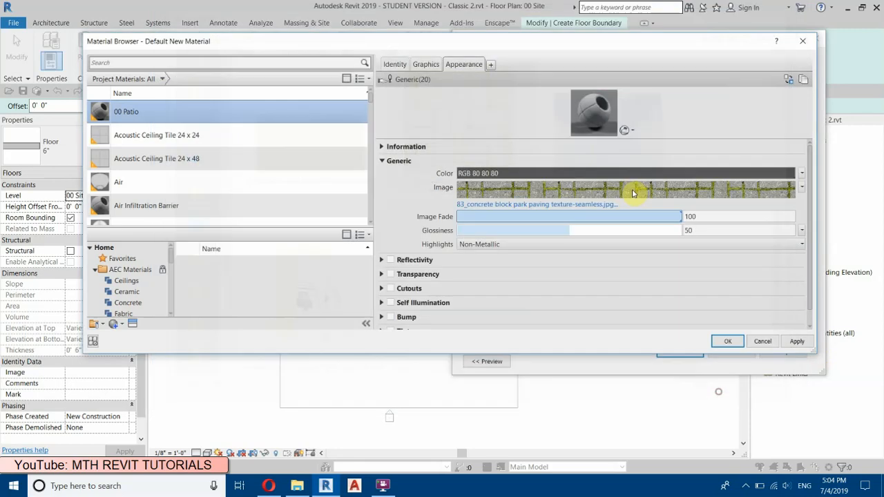
Set the appearance image's texture sample size to 4' wide with linked proportions
left_click(503, 190)
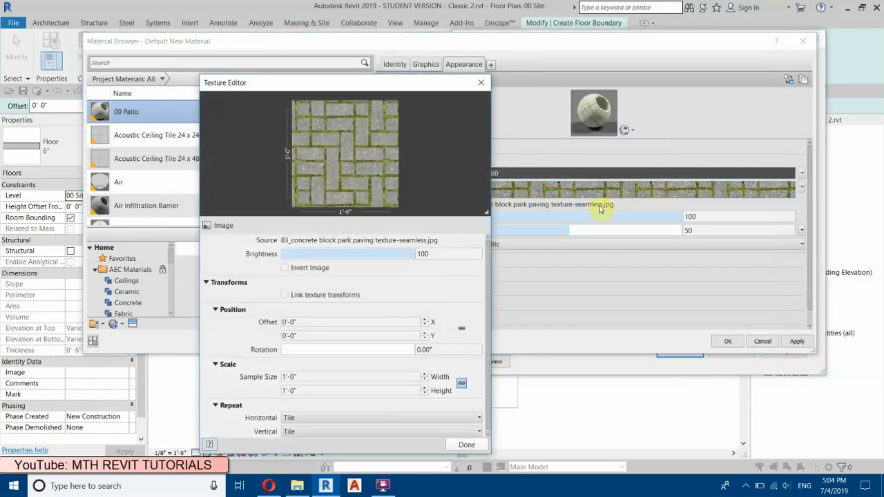
left_click_drag(488, 289, 486, 352)
left_click(287, 375)
double_click(306, 376)
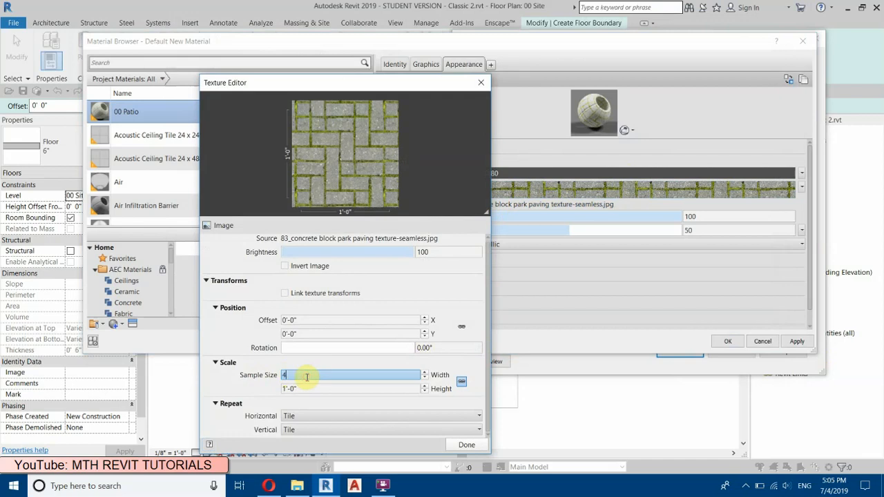
left_click(467, 445)
Enable Bump using "83_concrete block park paving texture-seamless.jpg" and set that texture's sample size to 4'
scroll(394, 276, "down", 1)
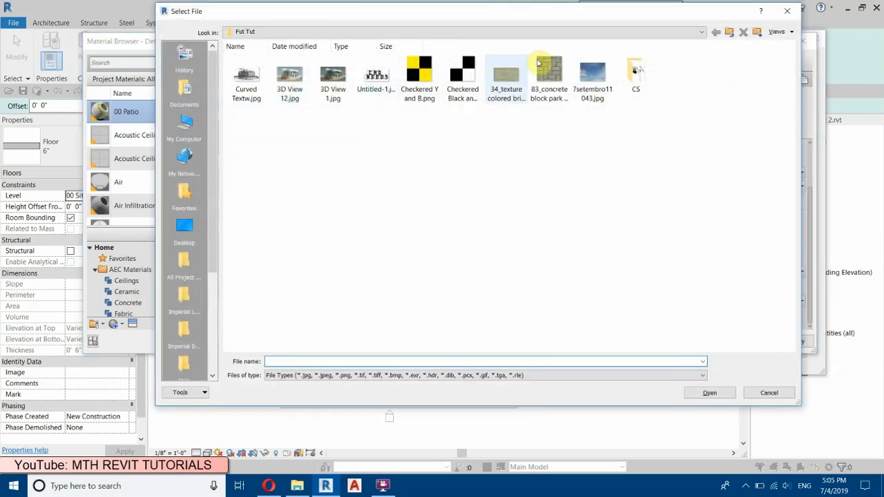
left_click(553, 80)
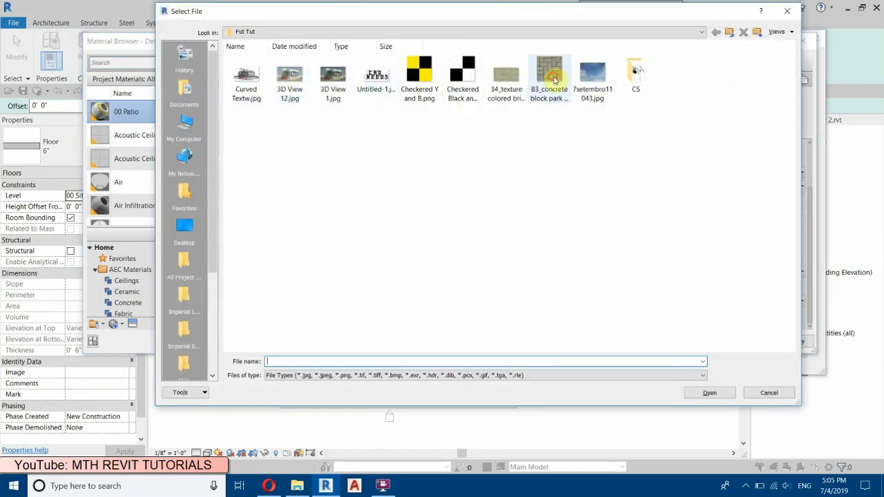
left_click(705, 393)
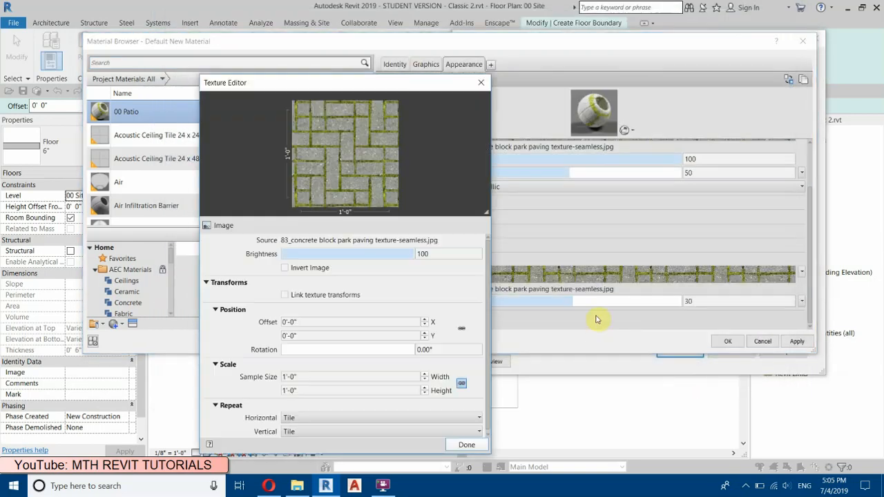
left_click_drag(286, 376, 325, 379)
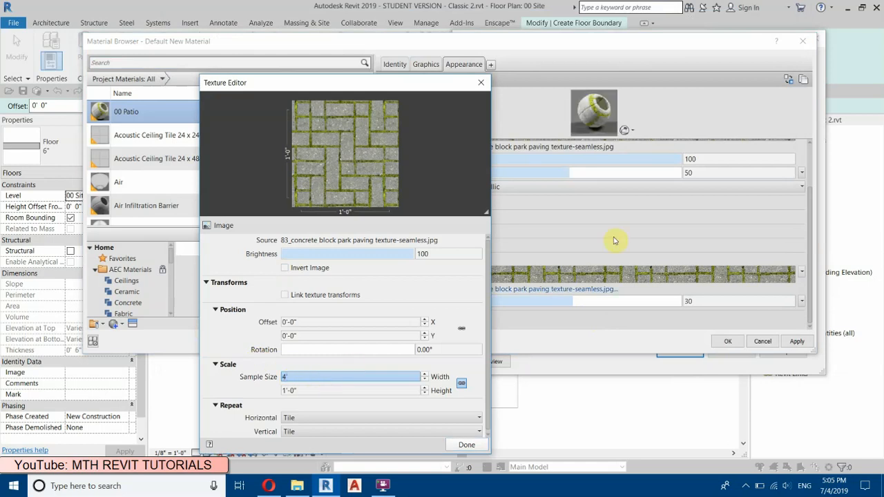
type("4")
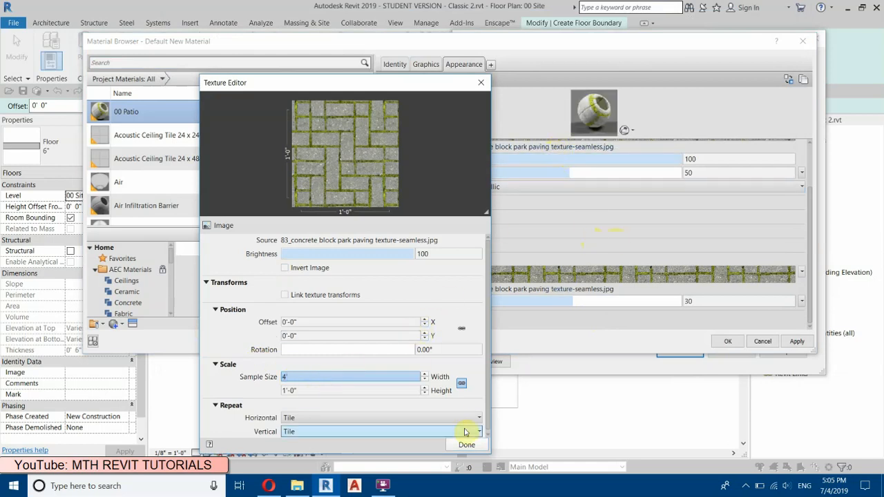
left_click(464, 444)
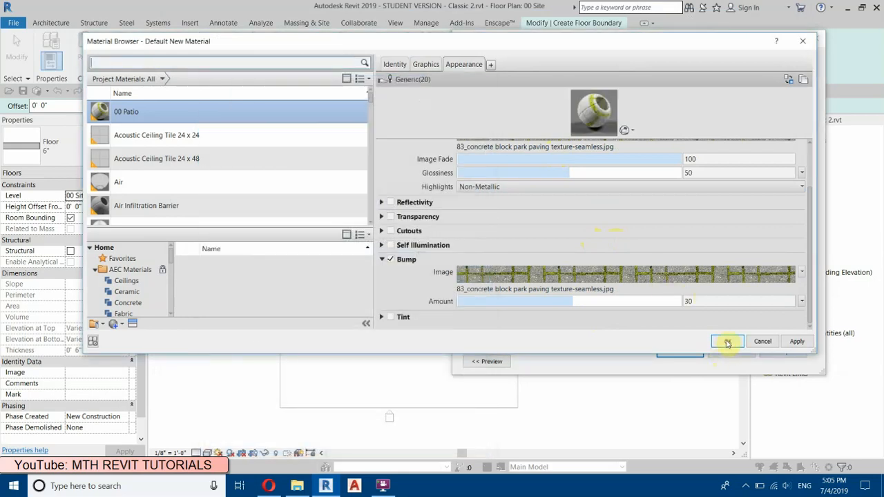
Assign the 00 Patio material to the structure layer and accept the 3" floor type
left_click(725, 342)
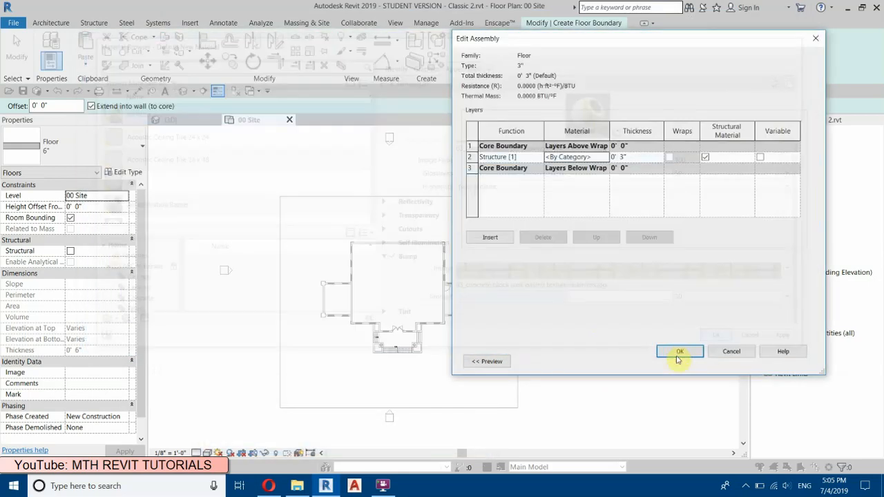
left_click(676, 353)
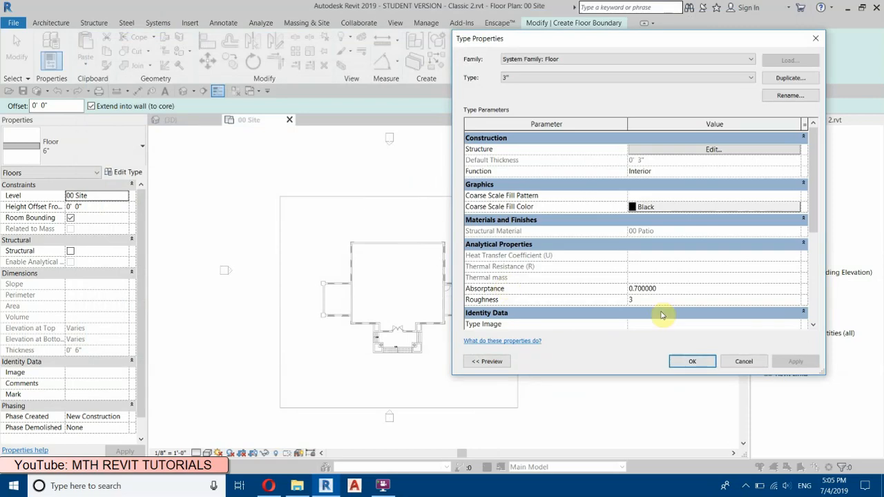
left_click(692, 362)
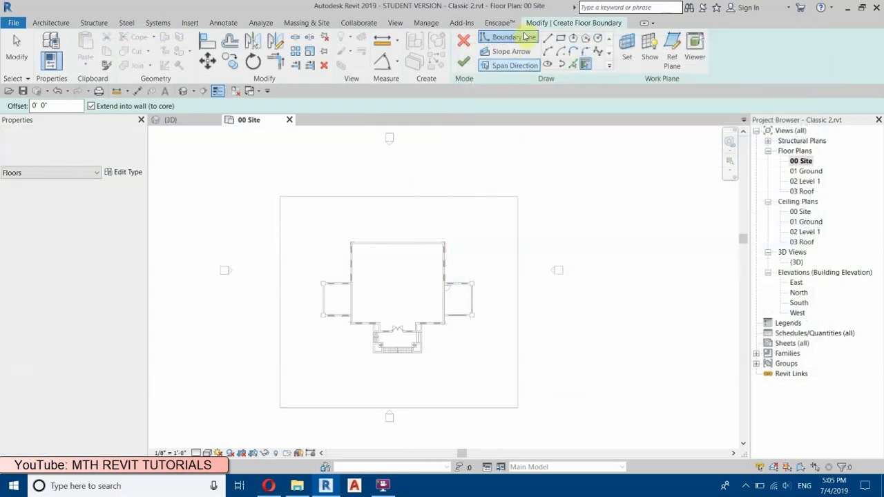
Sketch a rectangular floor boundary along the outer site outline around the building and finish the floor
left_click(560, 38)
left_click(281, 197)
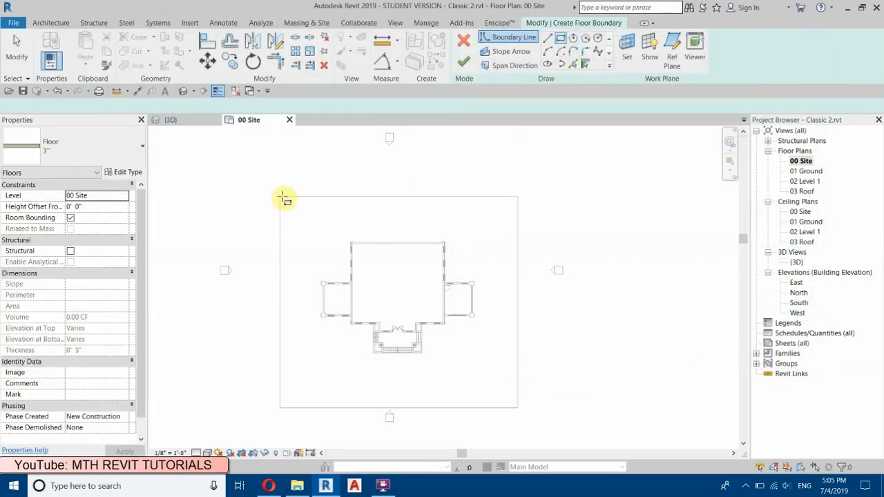
left_click(516, 409)
right_click(562, 215)
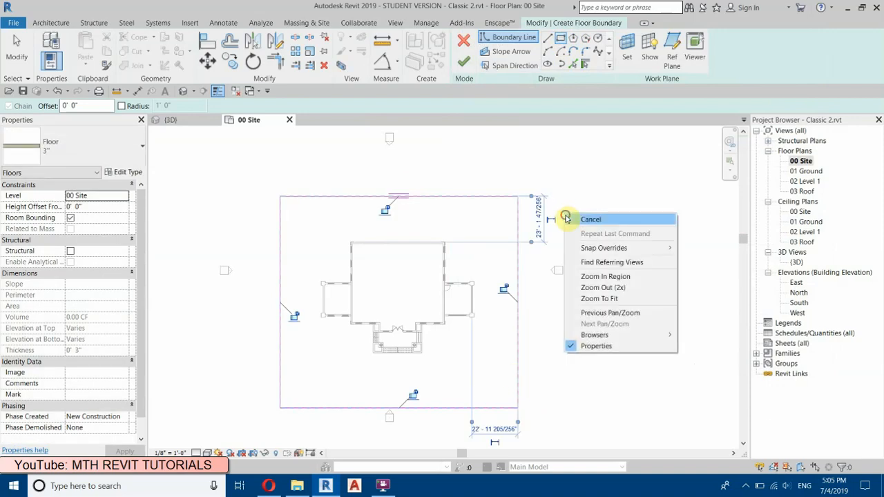
left_click(576, 222)
left_click(464, 61)
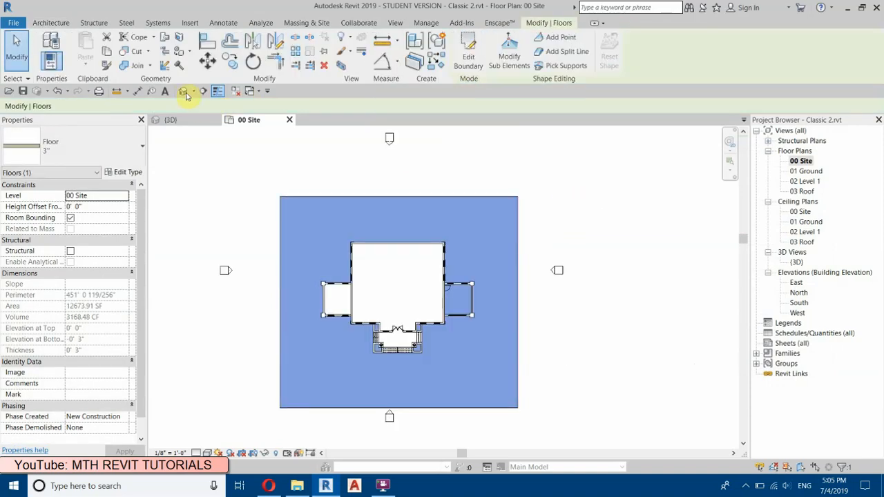
Show only the default 3D view in the Realistic visual style and inspect the paving around the building
left_click(183, 90)
left_click(237, 92)
middle_click_drag(459, 339, 489, 250)
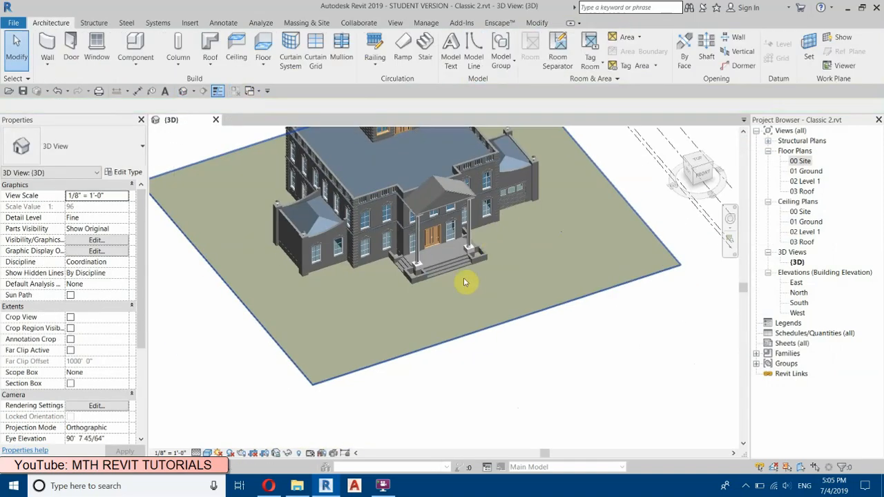
left_click(207, 453)
left_click(228, 422)
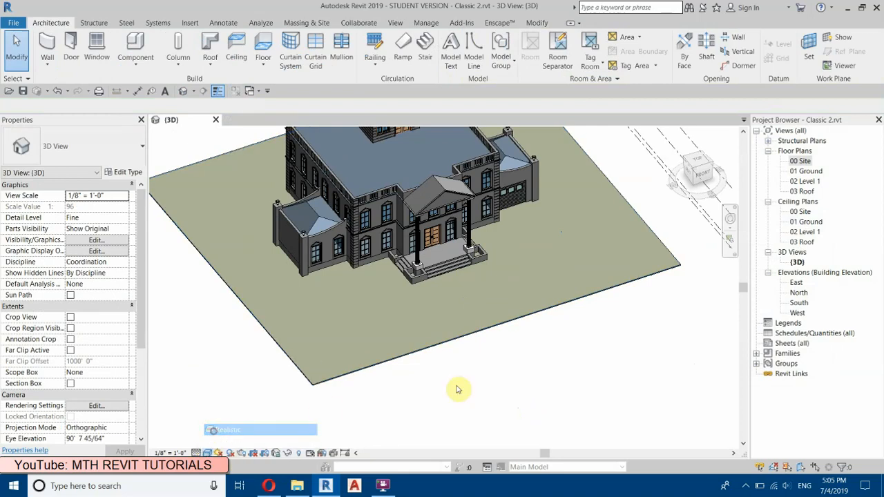
scroll(428, 357, "up", 8)
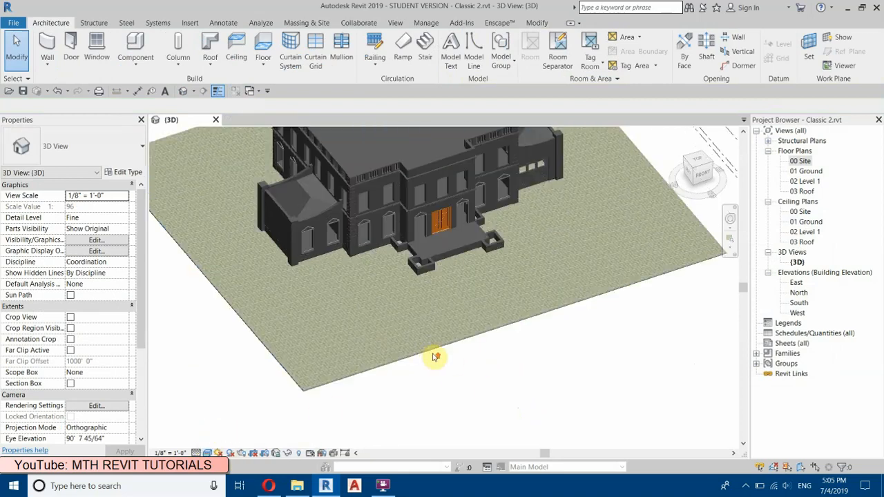
scroll(381, 292, "down", 4)
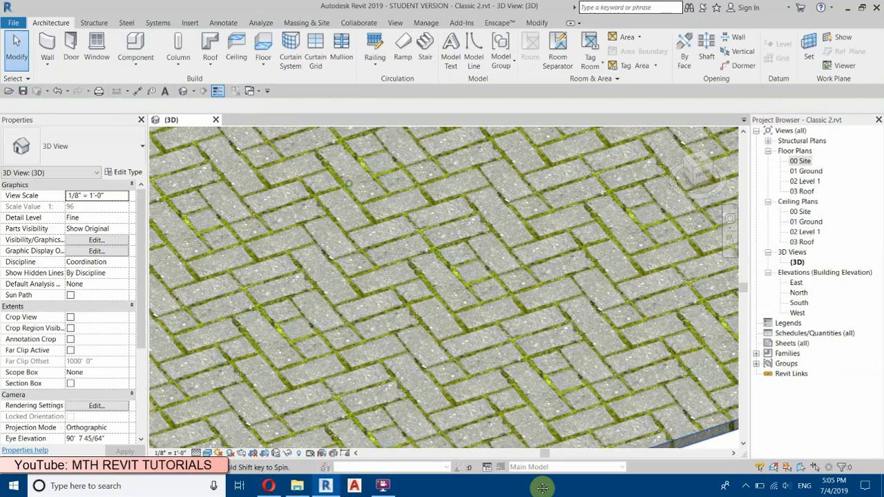
scroll(458, 281, "down", 5)
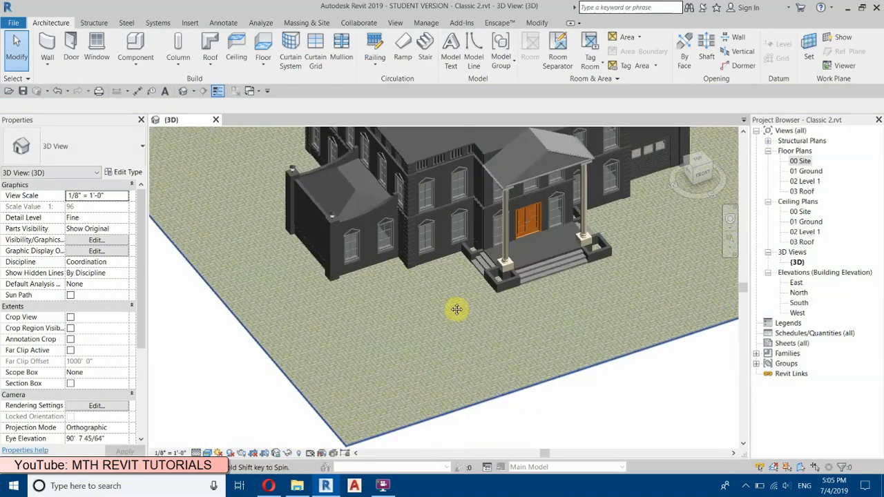
scroll(397, 279, "up", 4)
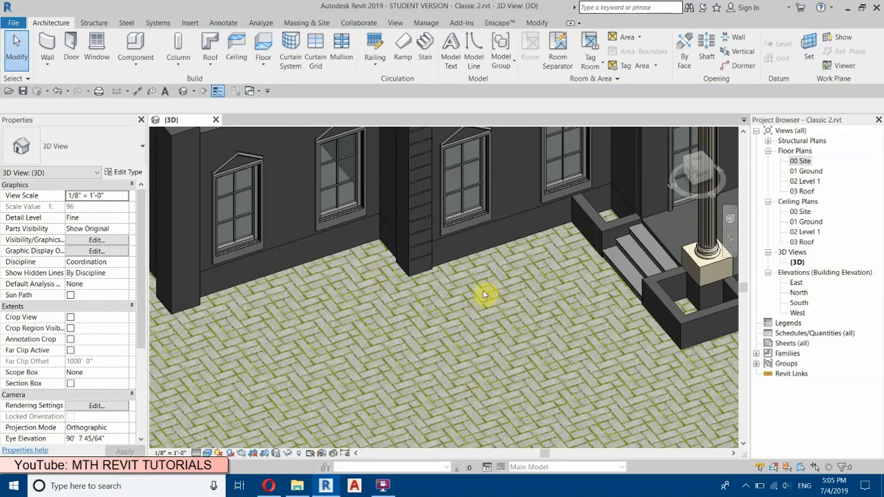
scroll(482, 300, "down", 5)
middle_click_drag(490, 395, 548, 419)
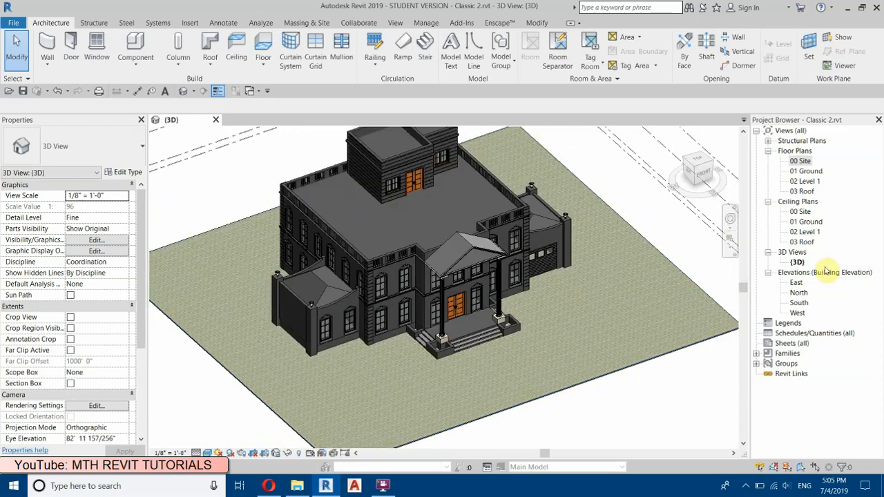
Open the 00 Site floor plan
double_click(801, 161)
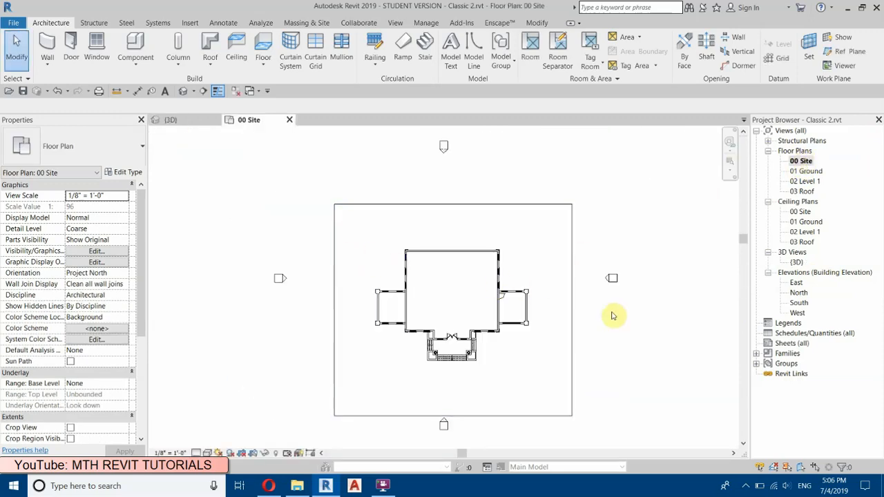
Set up a rectangular Generic - 8" wall with location line Finish Face: Exterior, base constraint 00 Site and unconnected height 8'
left_click(47, 46)
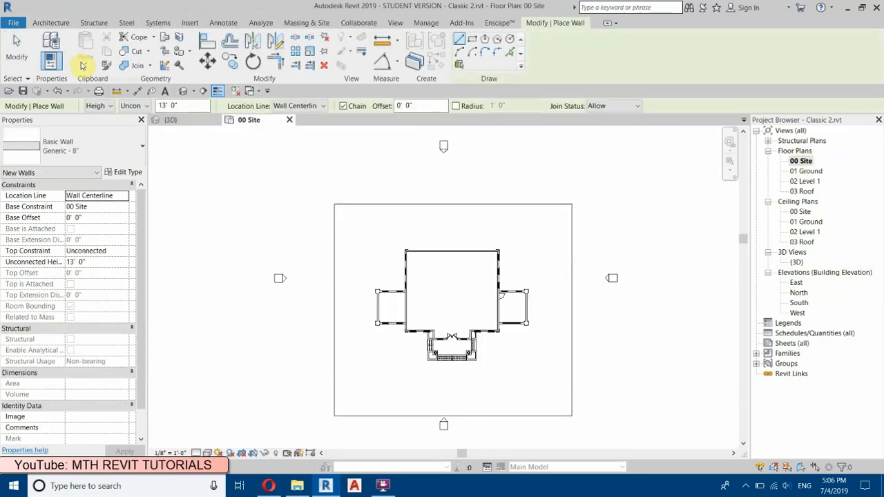
left_click(320, 105)
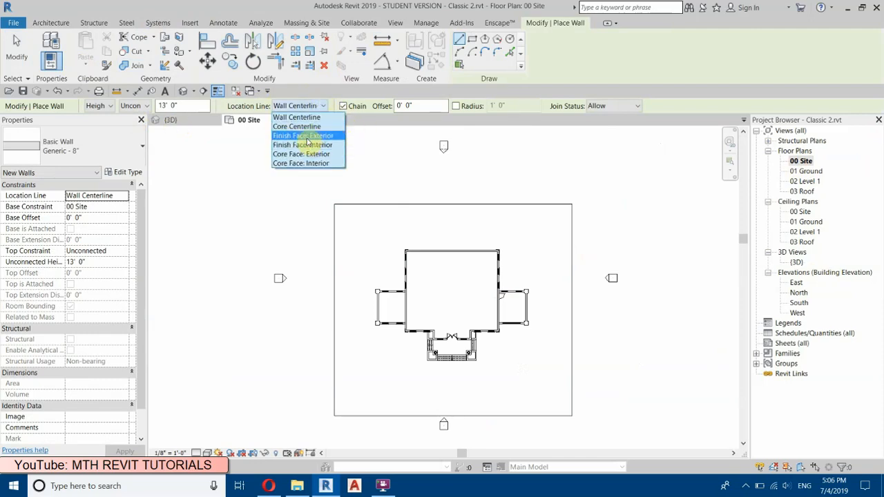
left_click(308, 137)
left_click(471, 39)
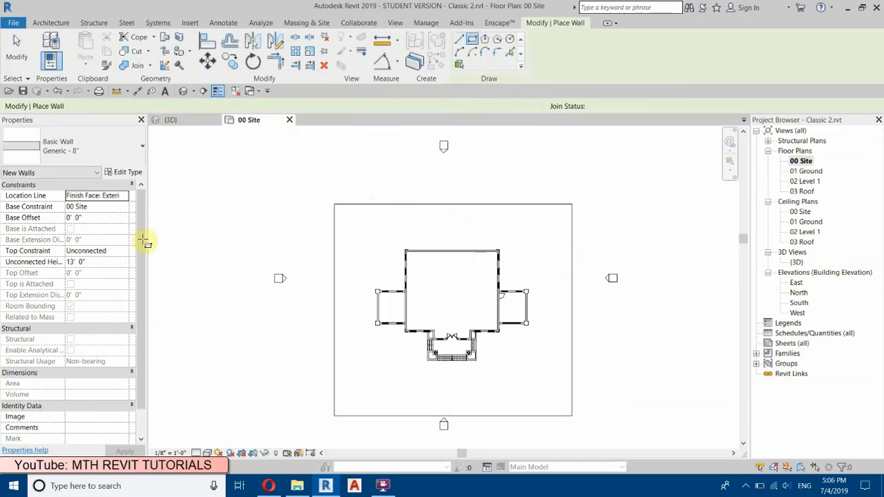
left_click(75, 206)
left_click(124, 207)
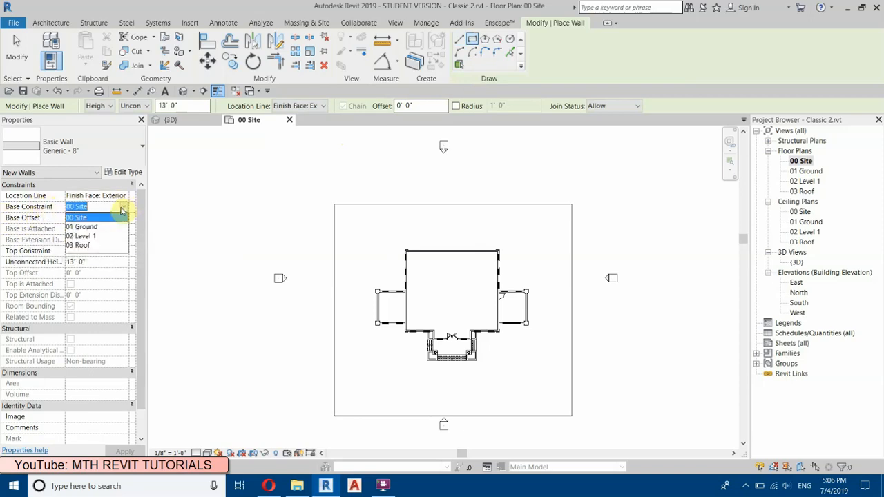
left_click(84, 218)
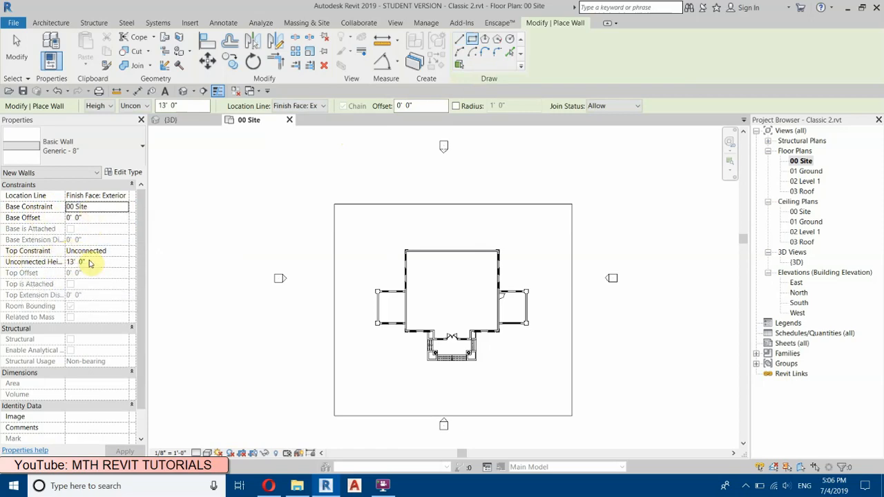
left_click(92, 265)
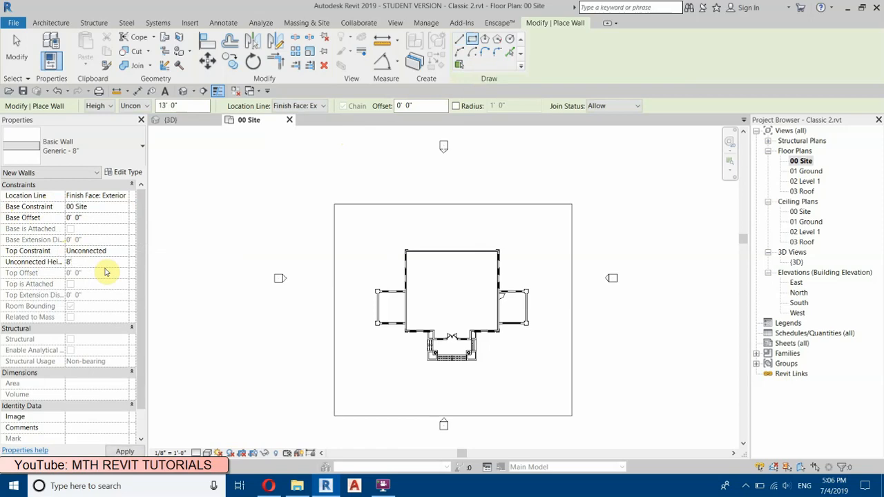
Draw the rectangular perimeter wall between opposite corners of the patio outline and end the wall command
left_click(335, 205)
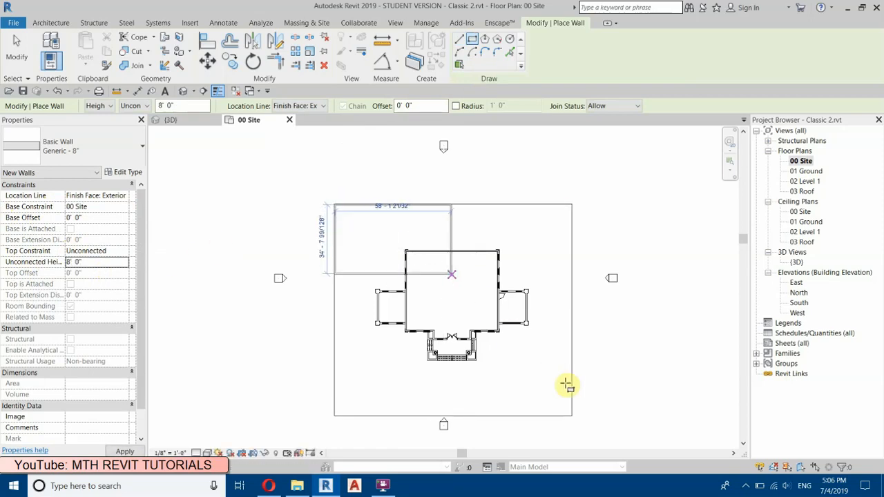
left_click(572, 416)
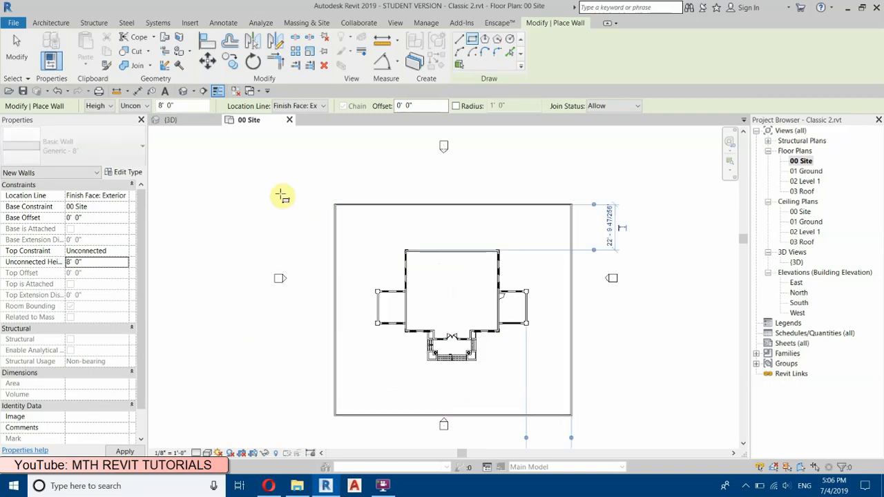
right_click(257, 178)
left_click(270, 187)
left_click(390, 415)
left_click(324, 66)
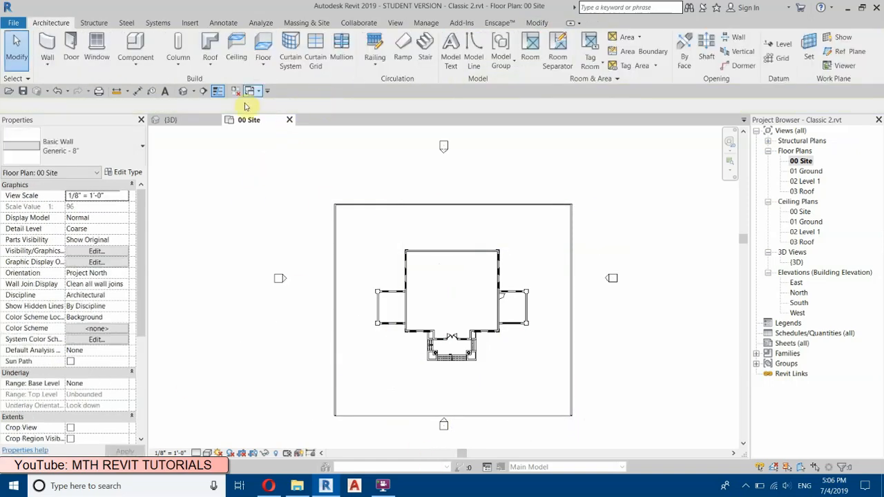
In the default 3D view, open the structure layer's material for the side wing's Generic - 8" front wall type
left_click(183, 91)
middle_click_drag(407, 319, 607, 266, "shift")
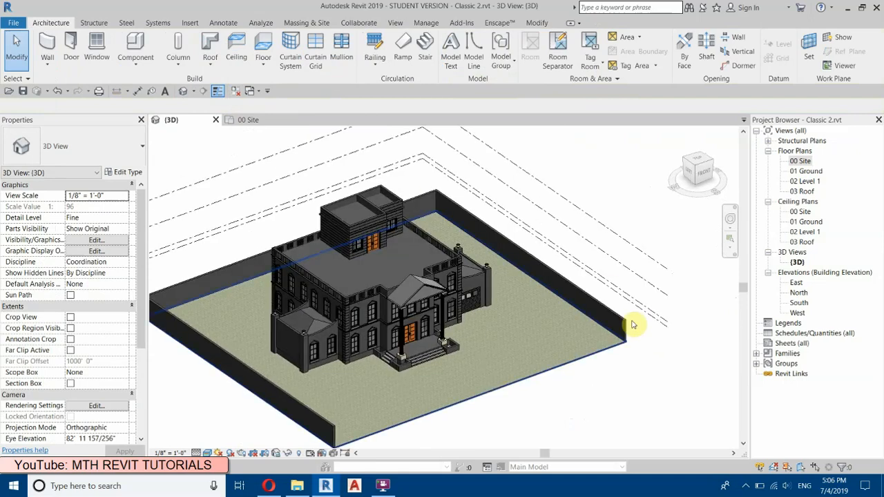
scroll(316, 345, "up", 5)
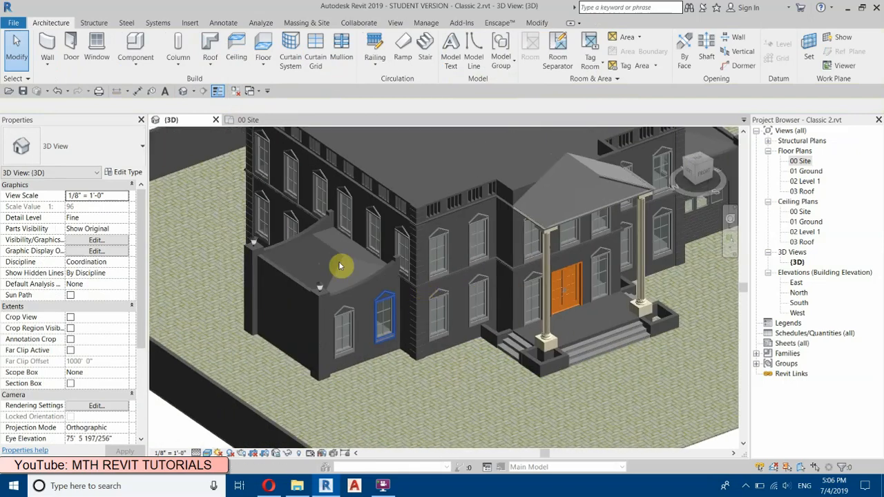
scroll(340, 266, "up", 3)
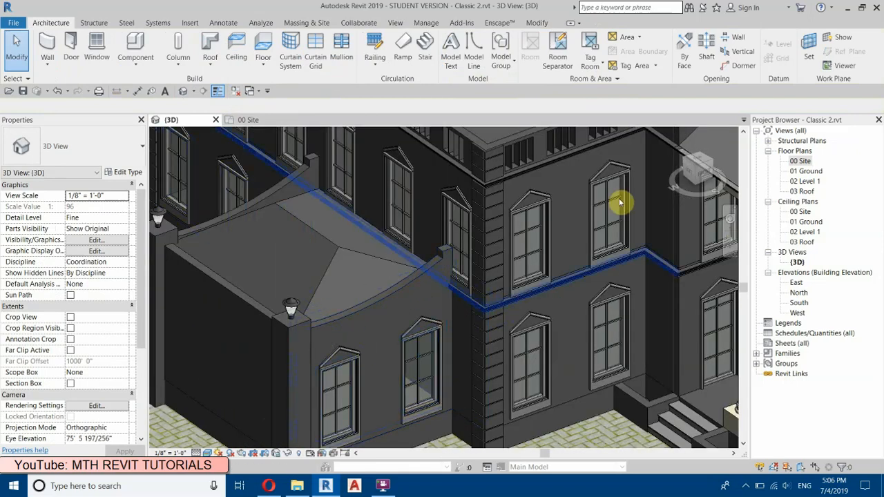
left_click(352, 325)
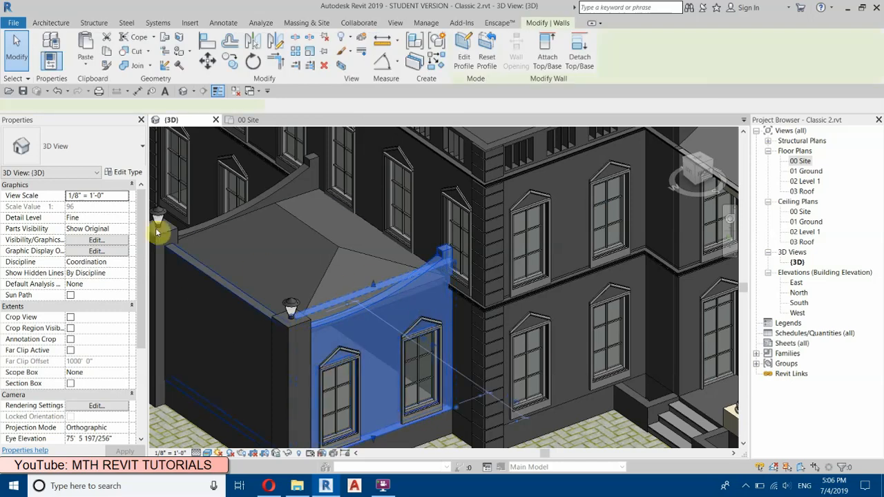
left_click(124, 172)
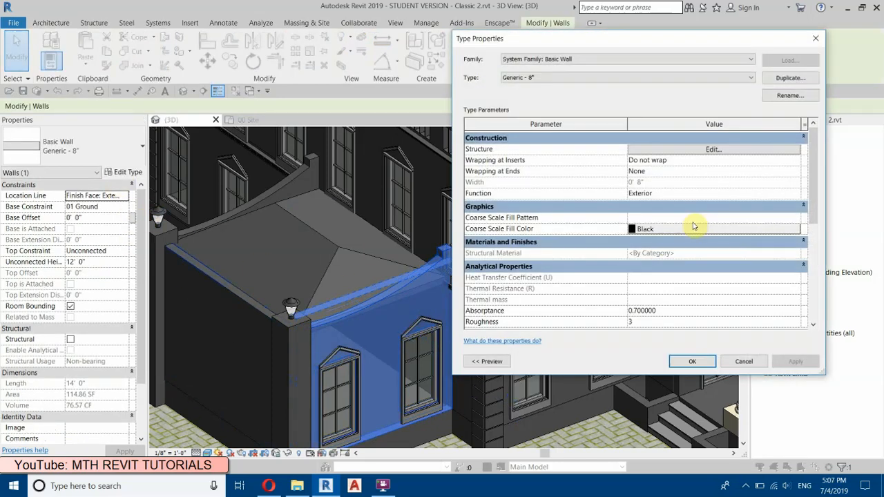
left_click(712, 150)
left_click(625, 157)
left_click(628, 158)
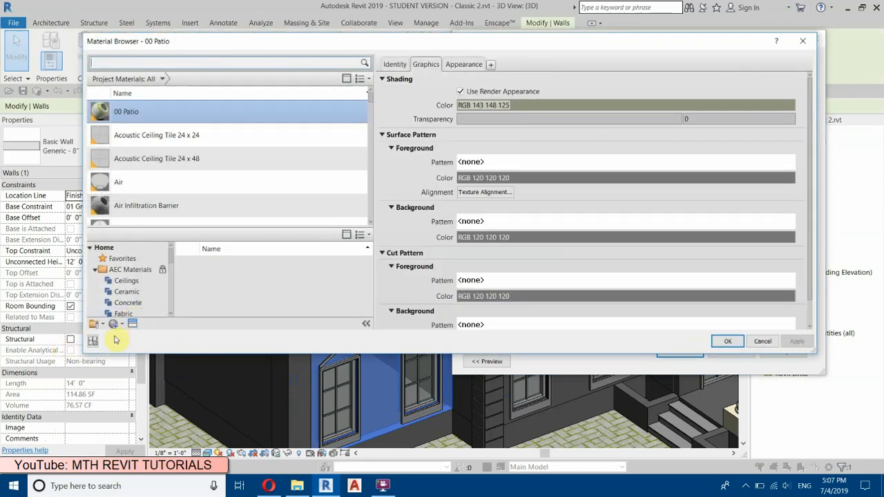
Create a new material named 00 Walls and have its shading use the render appearance
left_click(114, 324)
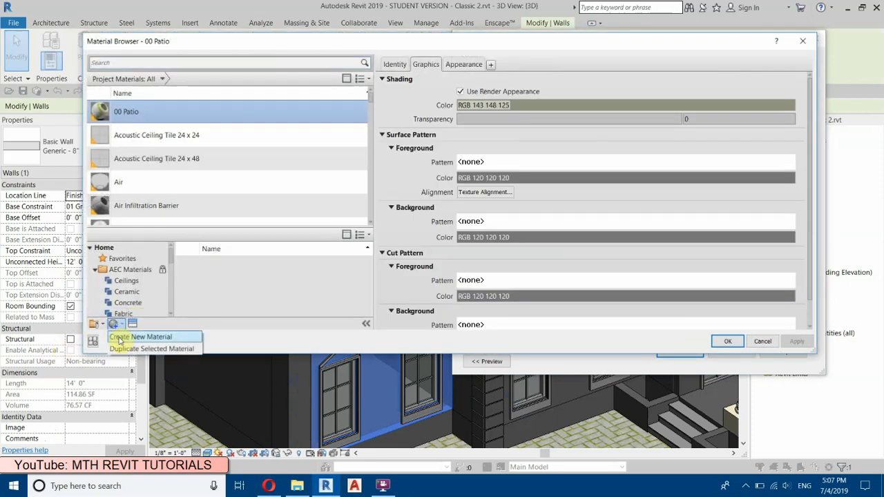
left_click(121, 336)
right_click(162, 141)
left_click(183, 166)
type("00")
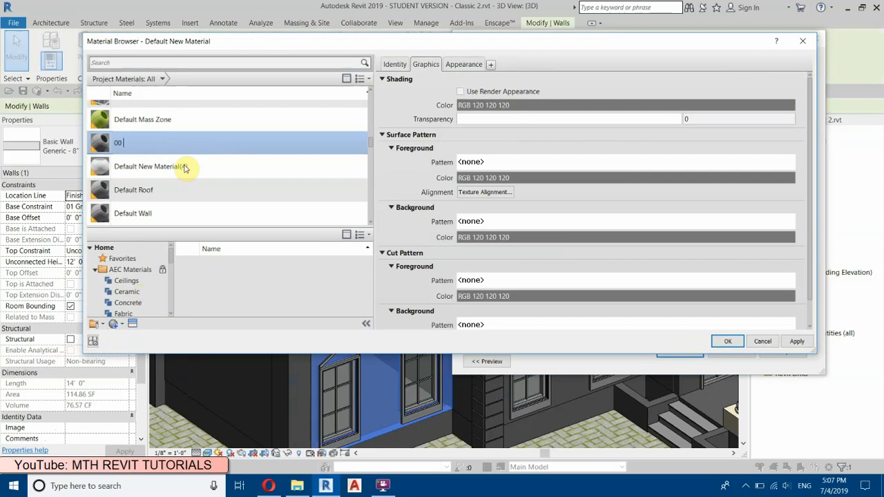
type(" Walls")
left_click(461, 91)
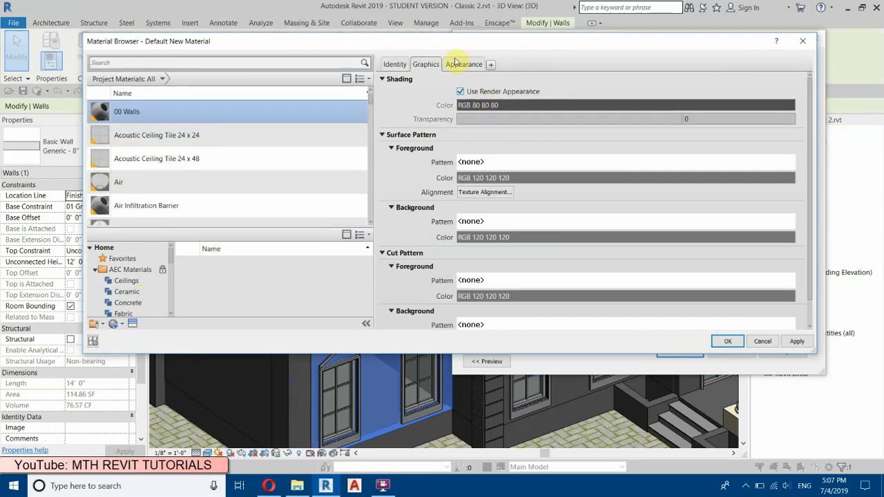
Apply the image 34_texture colored bricks rustic-seamless.jpg to the 00 Walls appearance with a 3' sample size
left_click(464, 64)
scroll(182, 178, "up", 1)
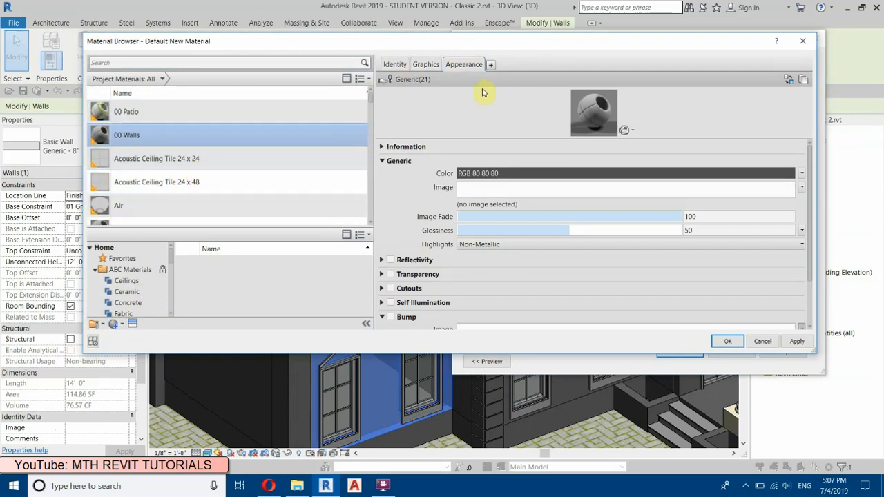
left_click(506, 194)
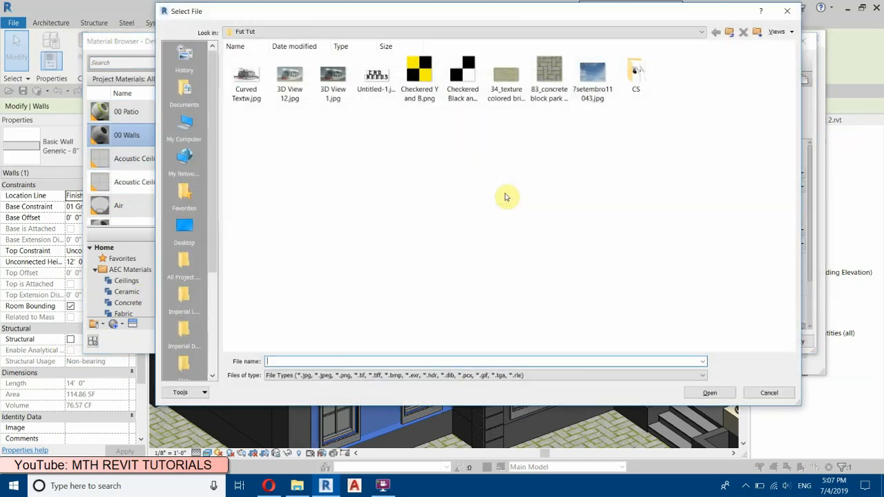
left_click(511, 97)
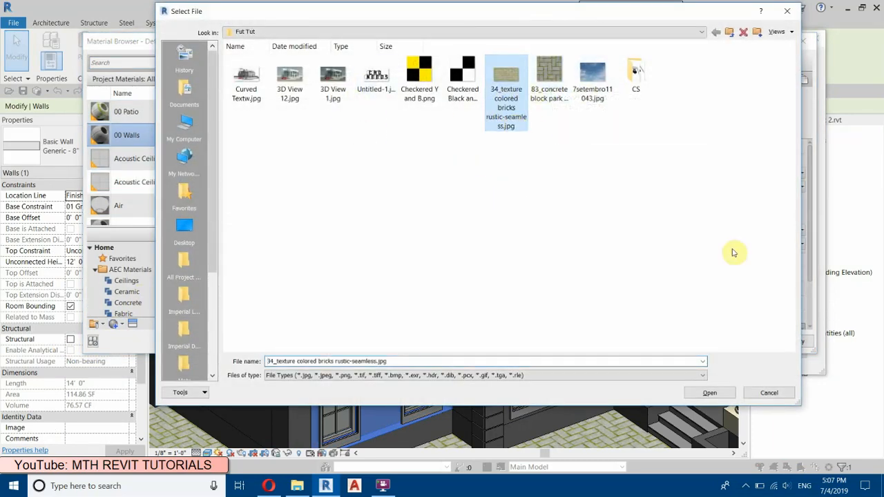
left_click(710, 391)
left_click(548, 189)
left_click(339, 388)
left_click(320, 377)
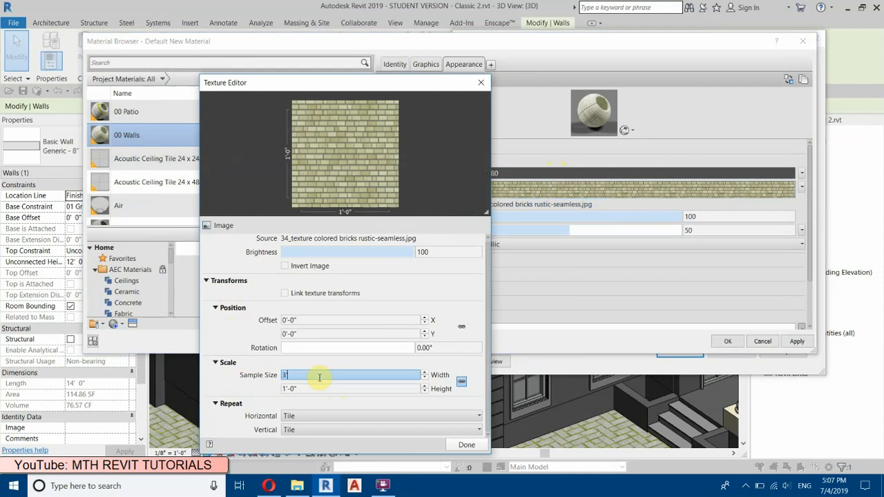
key("Return")
Enable bump for 00 Walls using 34_texture colored bricks rustic-seamless.jpg with a 3'-0" sample size
scroll(394, 272, "down", 2)
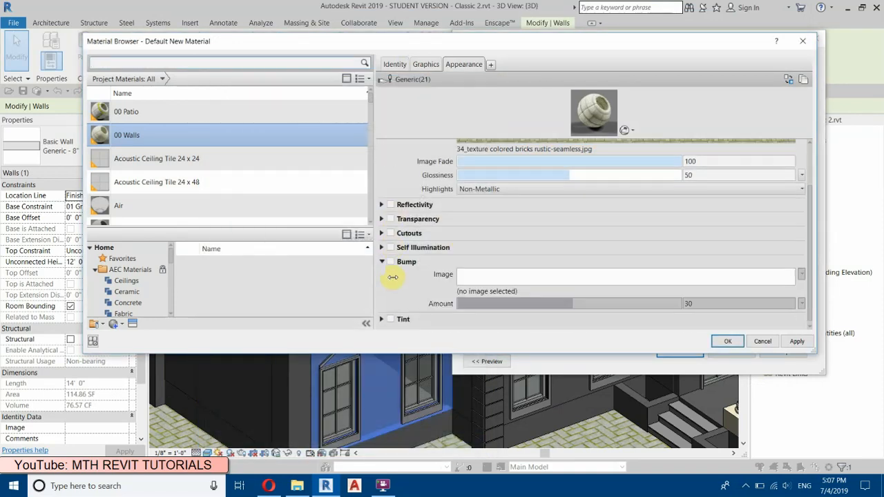
left_click(384, 262)
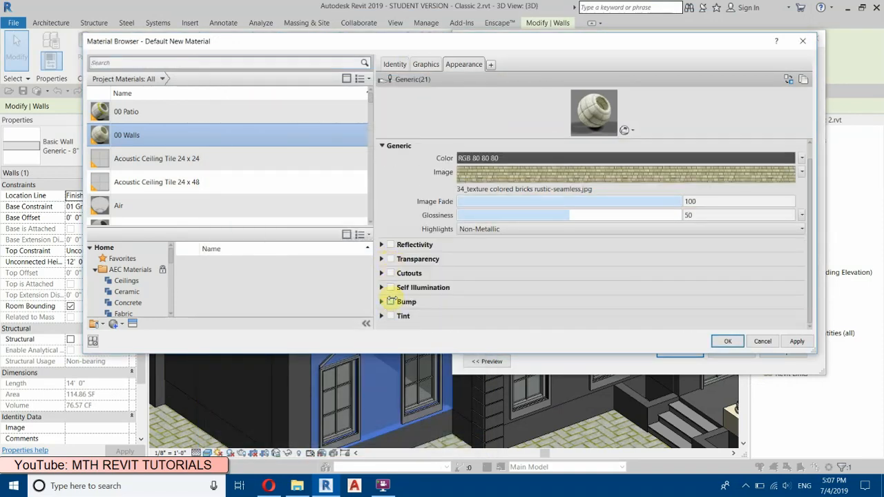
left_click(390, 301)
left_click(484, 228)
left_click(515, 79)
double_click(515, 80)
left_click(323, 377)
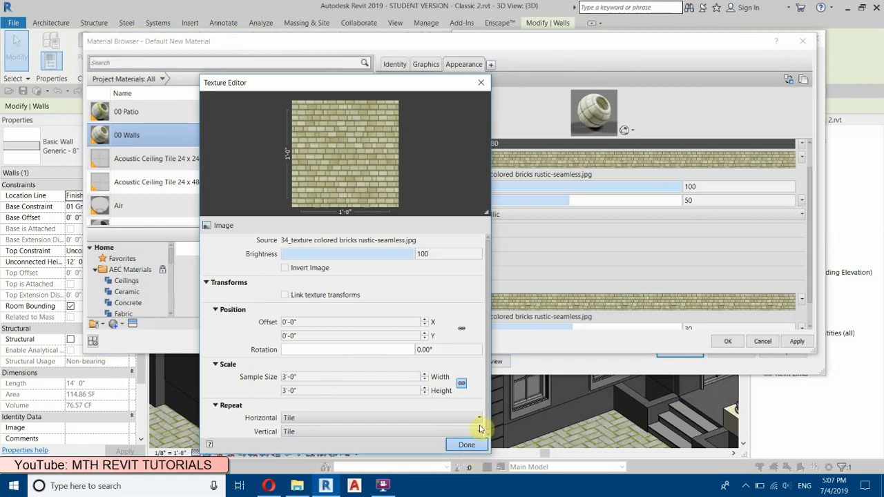
left_click(466, 445)
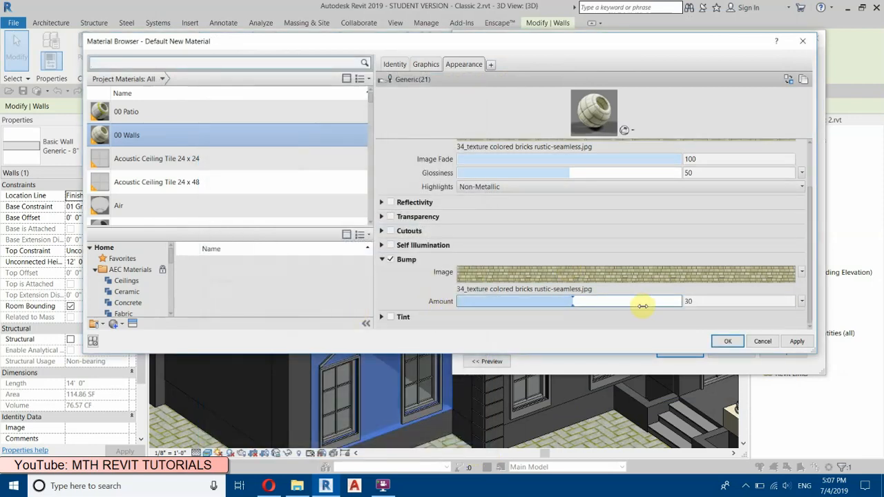
Set the bump amount to 100 and accept the 00 Walls material and the wall type changes
left_click(702, 304)
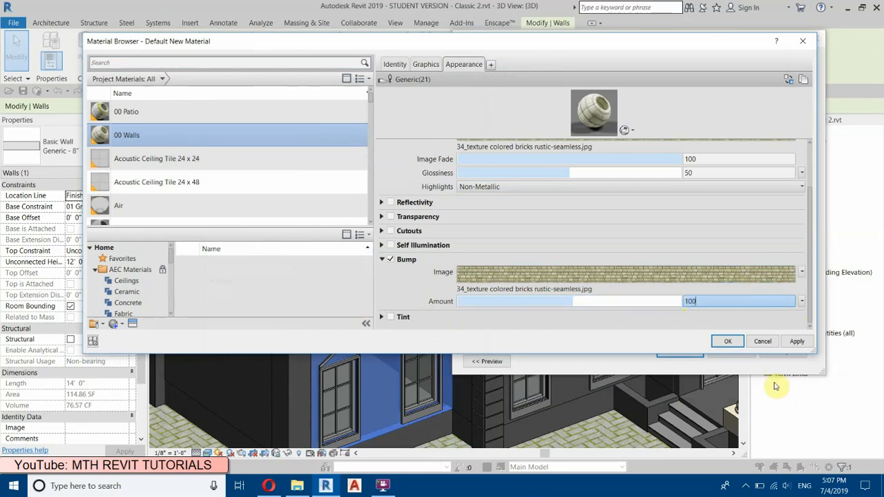
left_click(729, 341)
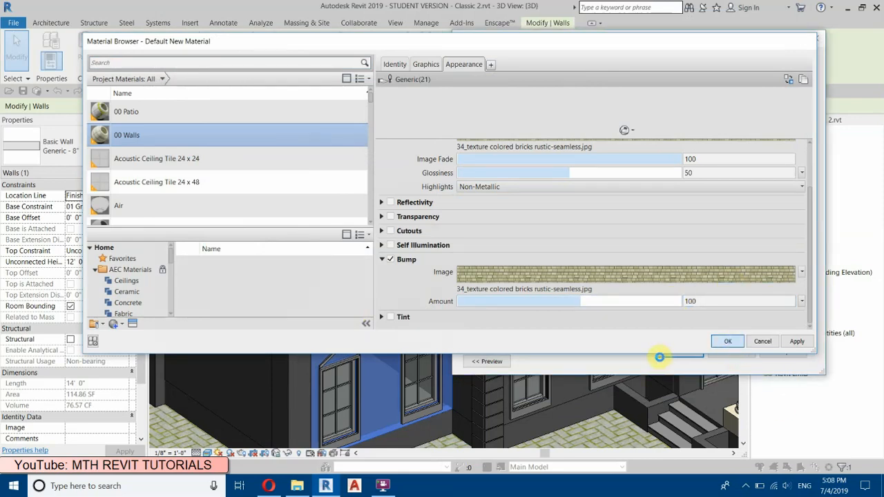
left_click(727, 341)
left_click(677, 353)
left_click(692, 362)
key("Escape")
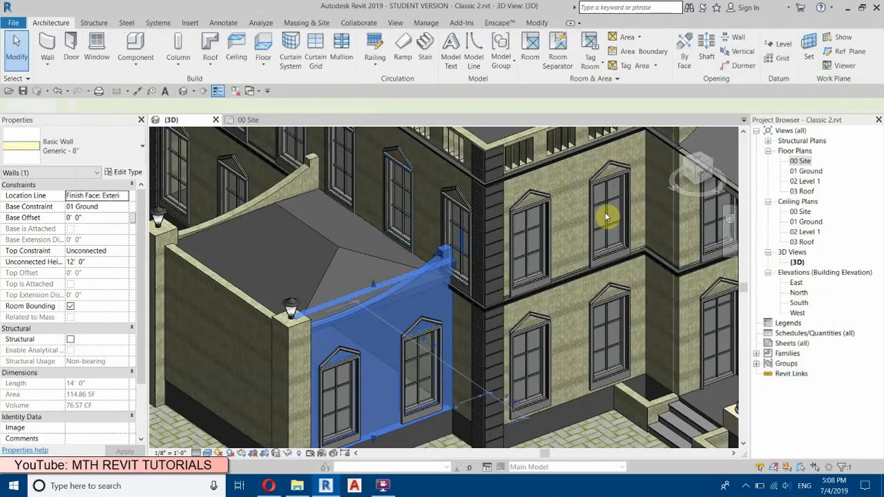
Reopen the 00 Walls material from the structure layer of the Generic - 8" wall type
scroll(608, 226, "up", 5)
scroll(556, 202, "down", 4)
middle_click_drag(449, 266, 607, 332)
middle_click_drag(452, 219, 400, 147)
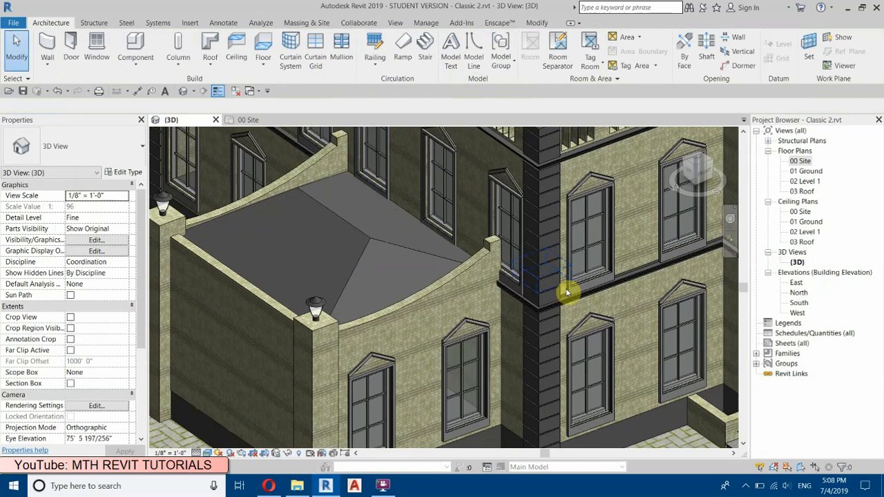
scroll(474, 293, "up", 3)
left_click(339, 224)
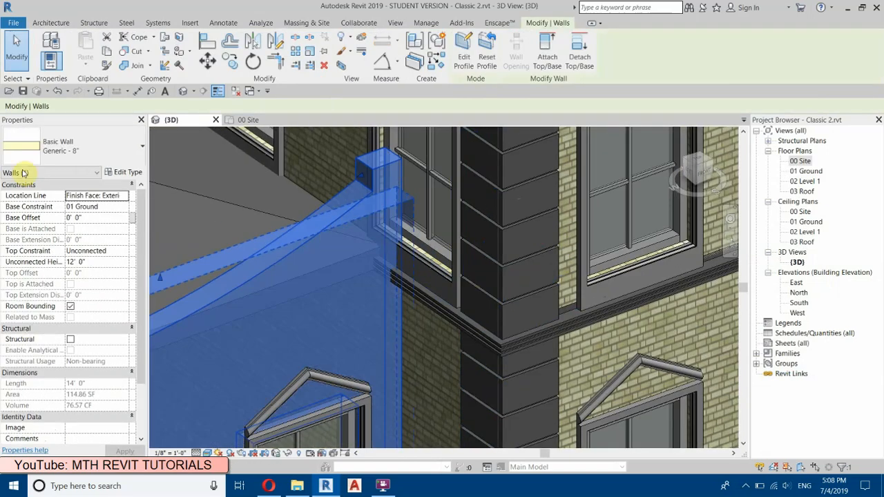
left_click(124, 172)
left_click(721, 151)
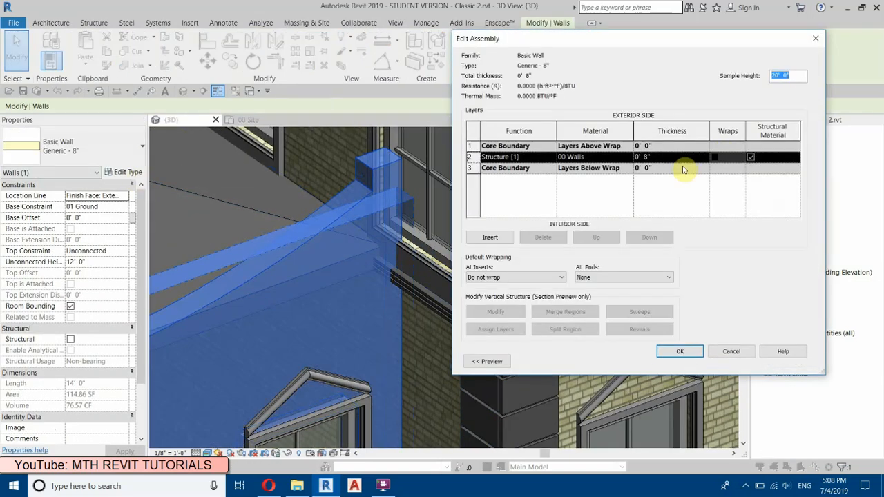
left_click(626, 158)
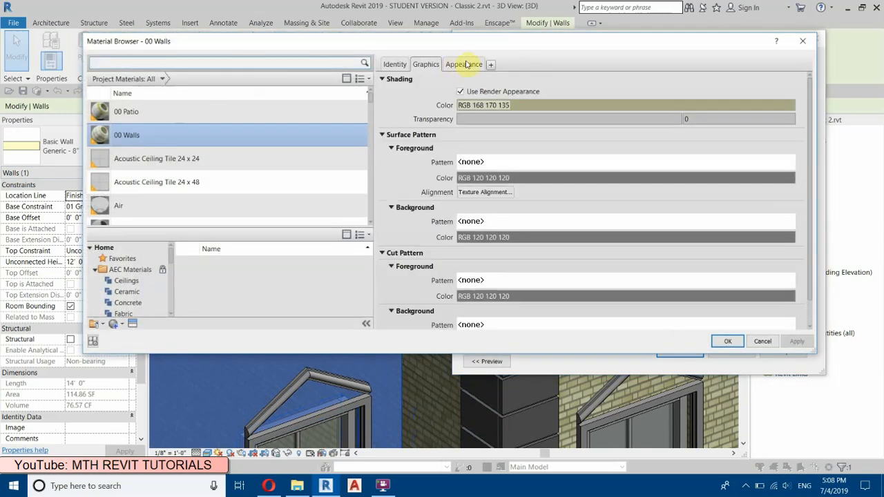
Edit the sample size of the brick image in the 00 Walls appearance
left_click(463, 64)
left_click(518, 192)
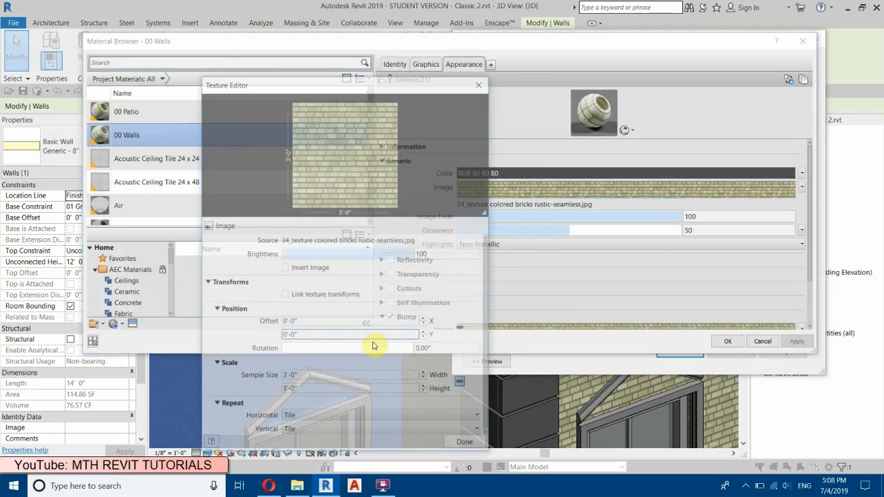
left_click(353, 377)
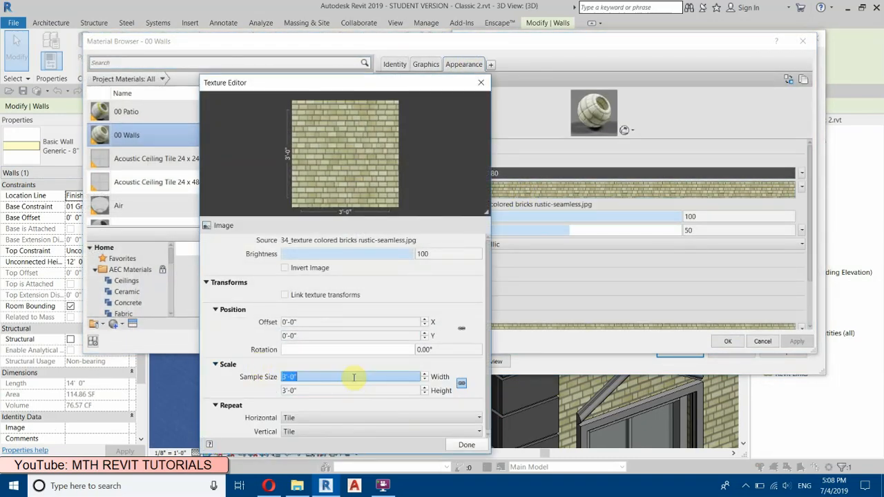
left_click(467, 445)
Set the sample size of the 00 Walls bump image to 5' and accept the material and wall type changes
left_click(497, 283)
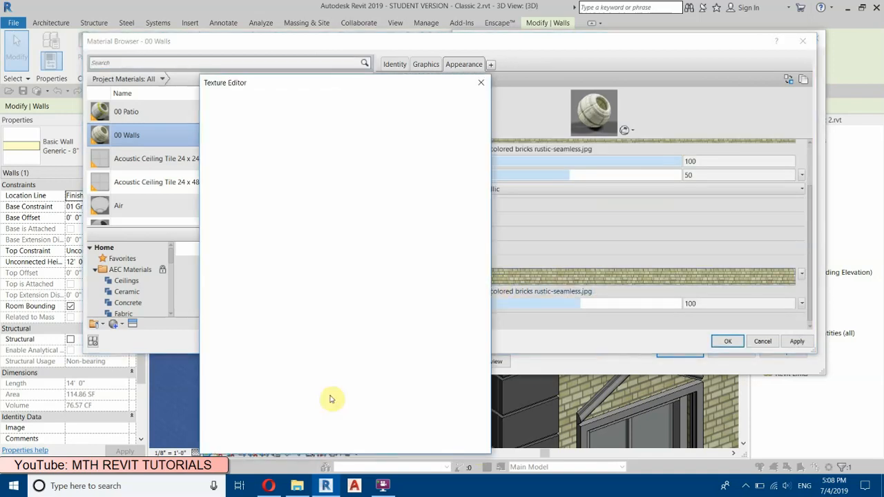
left_click(322, 377)
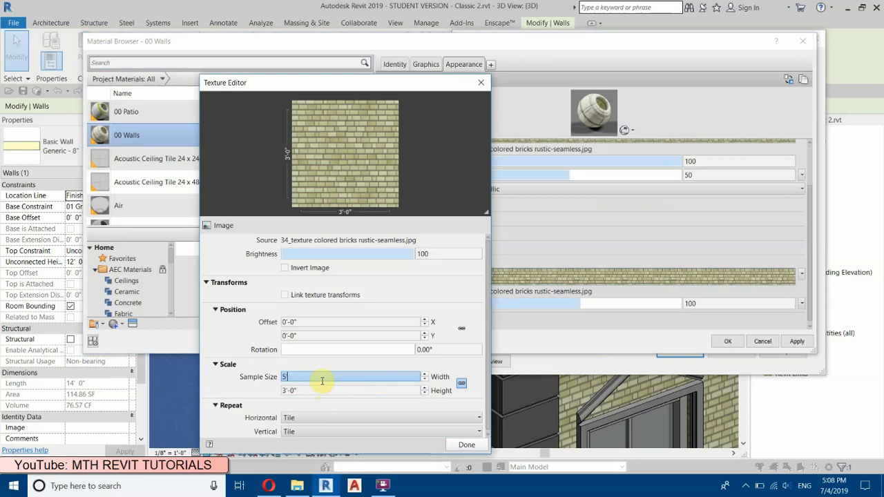
type("5'-0\"")
left_click(466, 445)
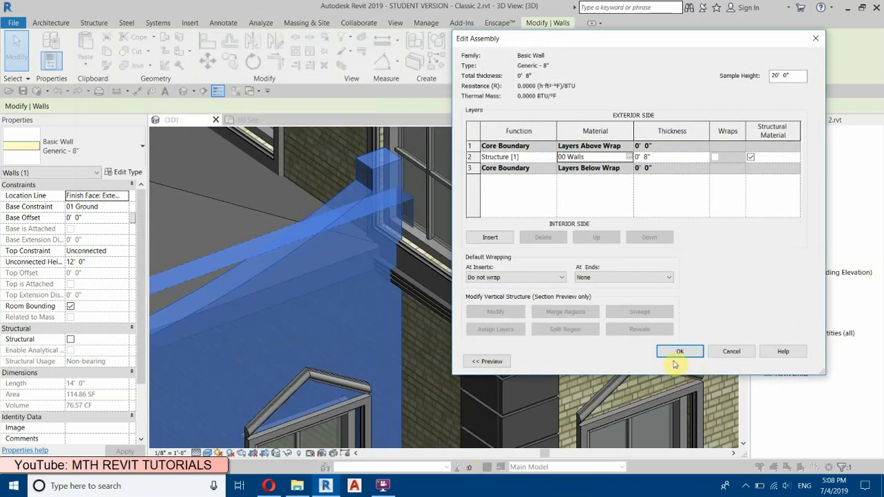
left_click(674, 351)
left_click(692, 362)
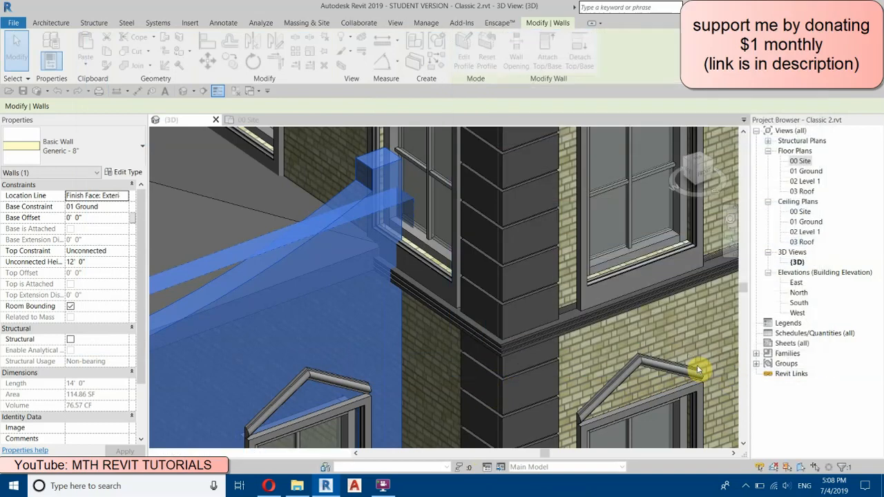
key("Escape")
scroll(424, 310, "down", 5)
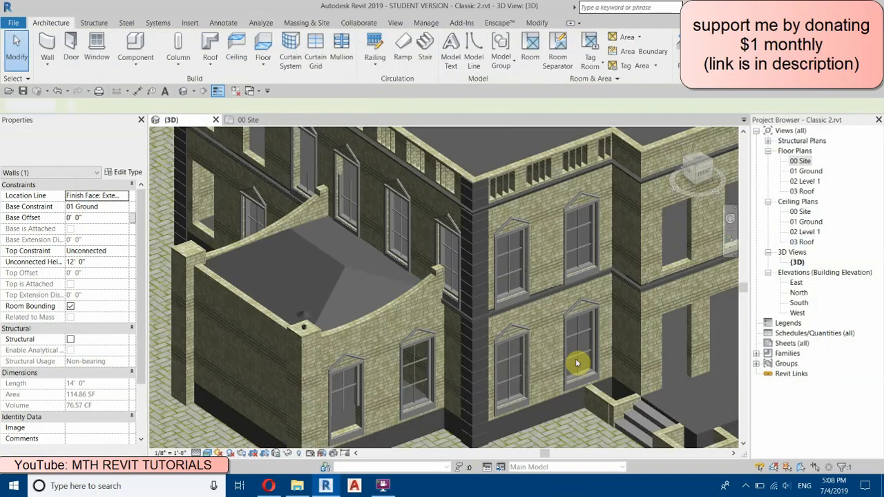
key("Escape")
Open the material choice for the structure layer of the 2" wall type at the building's roof corner
middle_click_drag(666, 387, 538, 374, "shift")
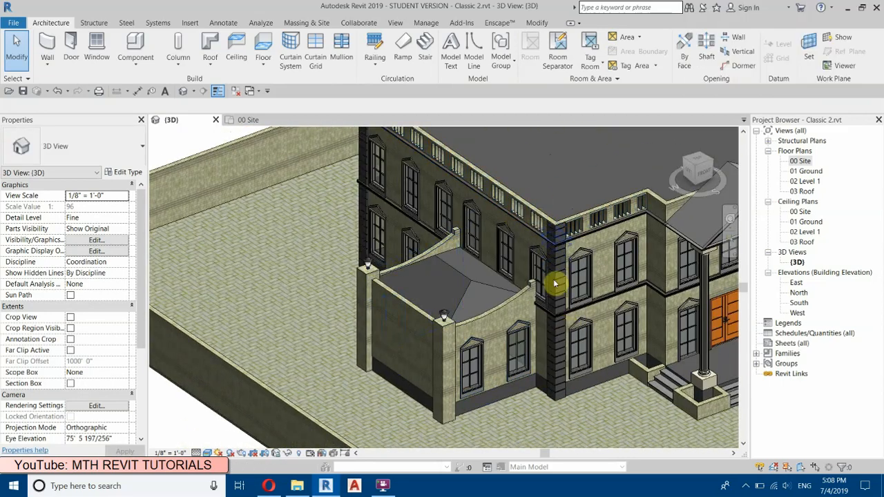
middle_click_drag(566, 233, 566, 339, "shift")
scroll(563, 243, "up", 4)
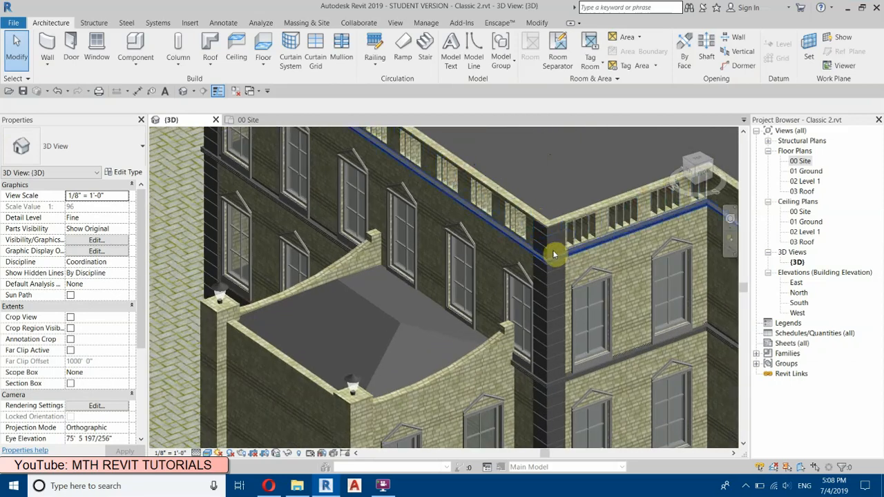
scroll(563, 198, "up", 3)
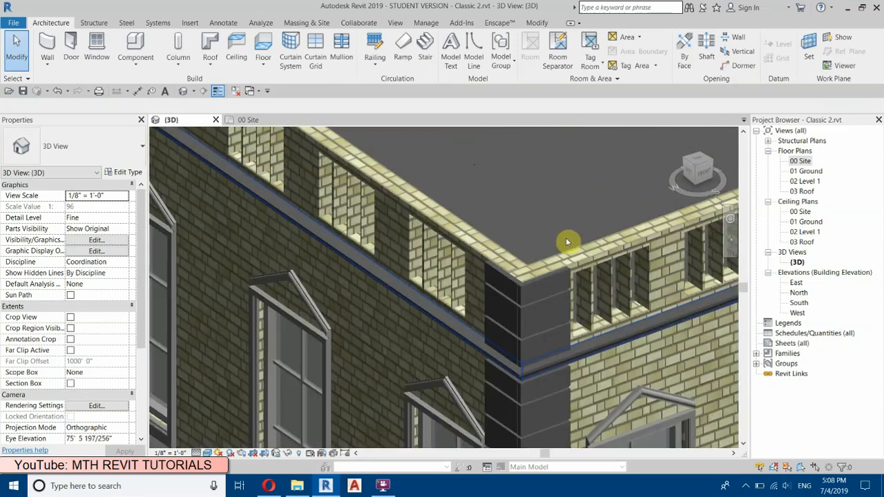
left_click(542, 281)
left_click(124, 172)
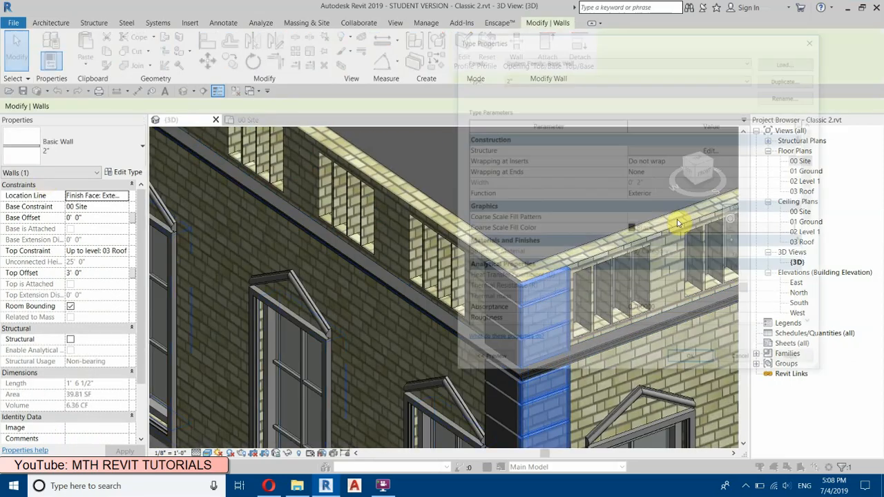
left_click(657, 156)
left_click(630, 158)
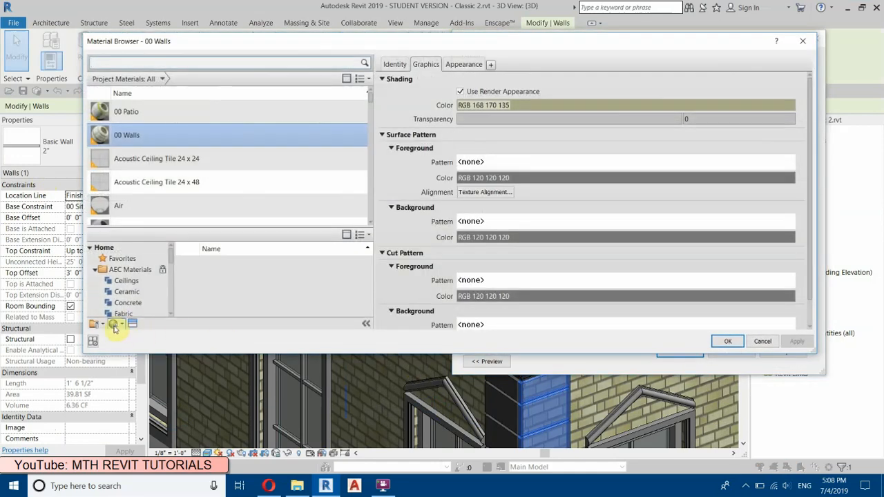
Create a new material named 00 Corner Elements and have its shading use the render appearance
left_click(115, 328)
left_click(126, 336)
right_click(148, 182)
left_click(174, 214)
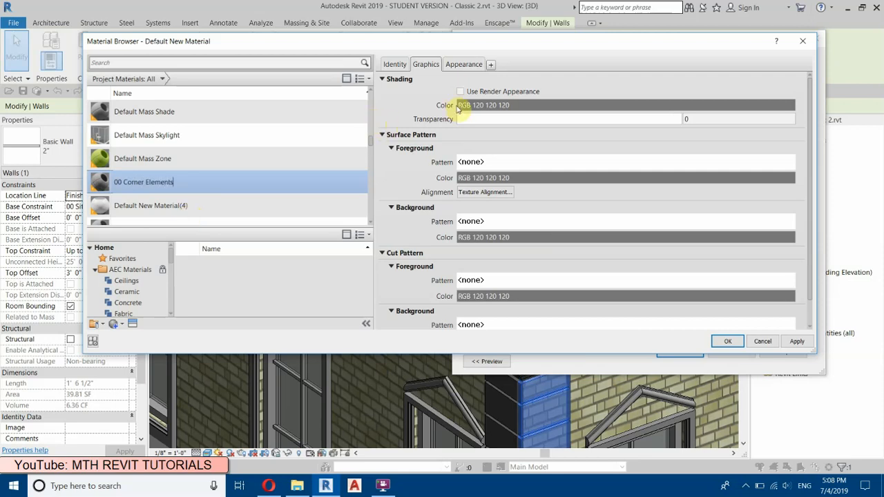
Open the asset browser for the 00 Corner Elements appearance and show the Matte wall paints in the Appearance Library
left_click(463, 64)
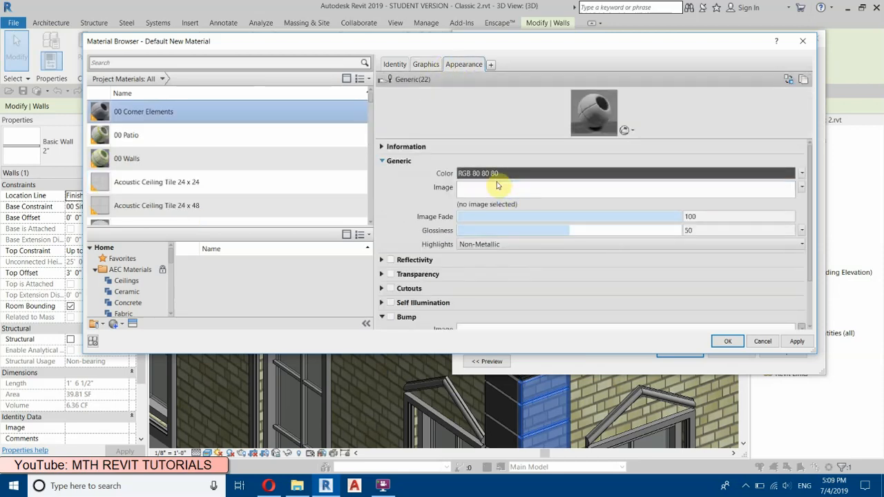
left_click(497, 186)
left_click(785, 14)
scroll(136, 214, "down", 1)
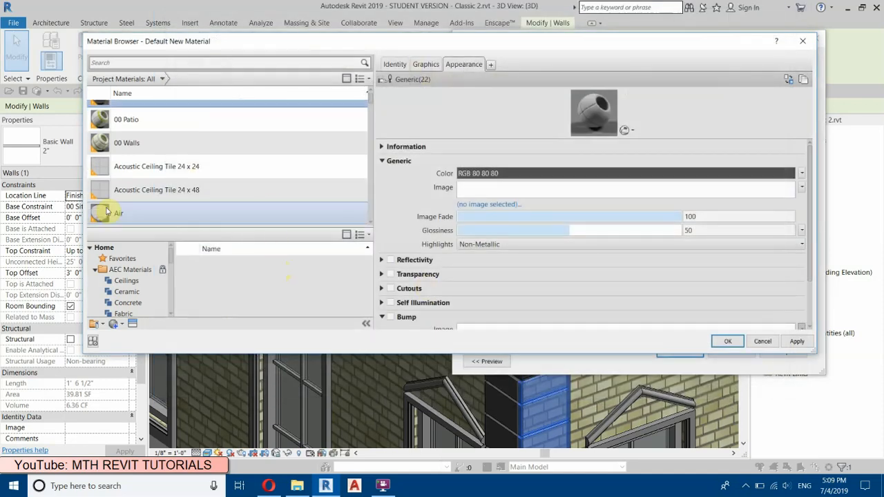
left_click(132, 325)
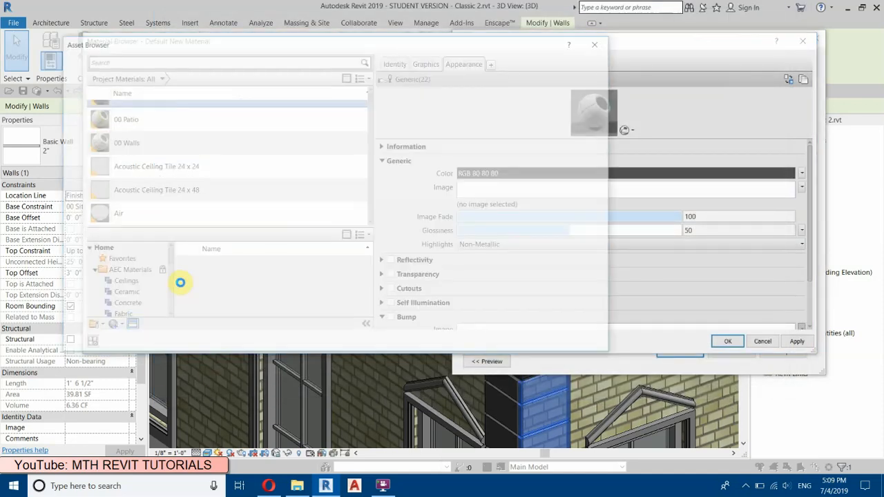
left_click_drag(99, 40, 184, 62)
double_click(146, 142)
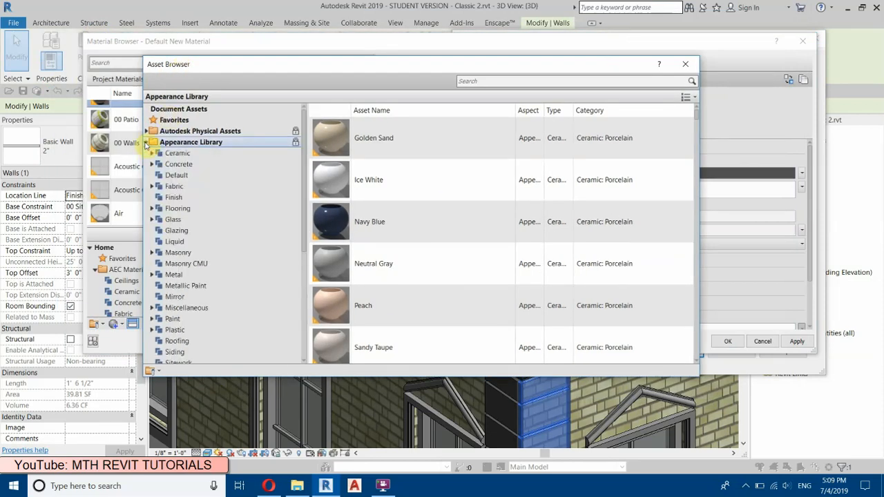
scroll(223, 295, "down", 5)
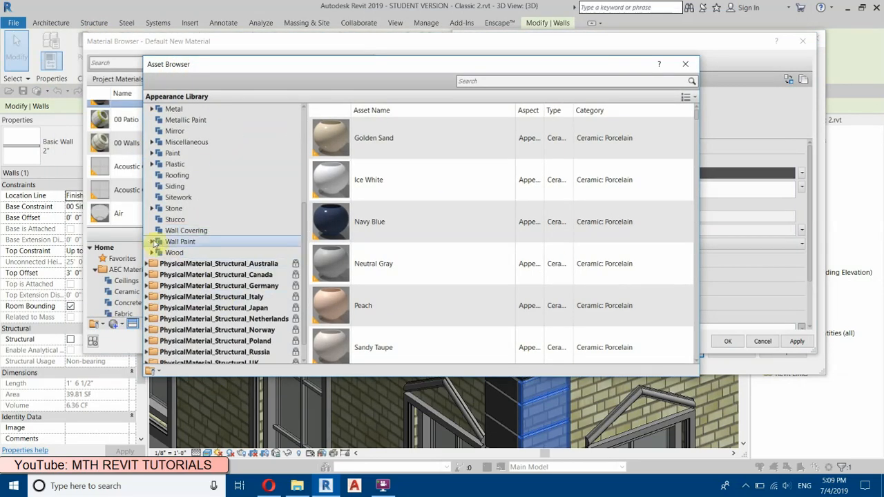
left_click(152, 242)
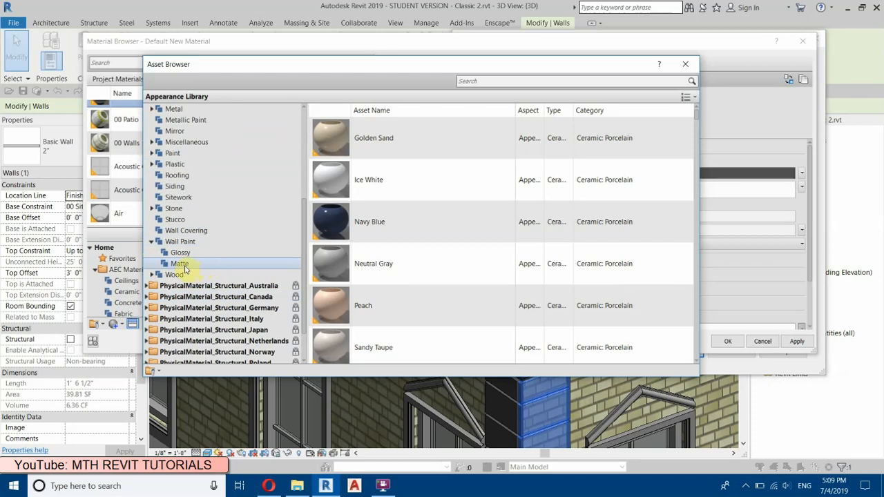
left_click(185, 266)
Replace the 00 Corner Elements appearance with the White matte wall paint and accept the material
scroll(545, 222, "down", 5)
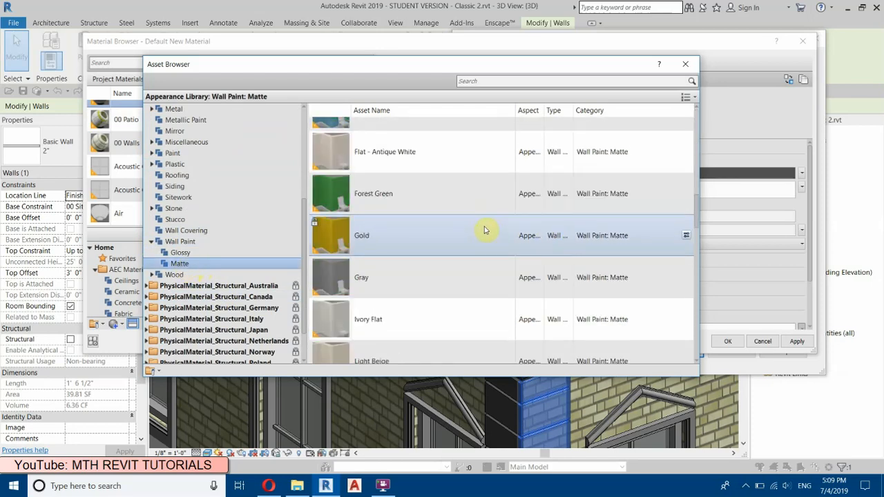
scroll(482, 230, "down", 10)
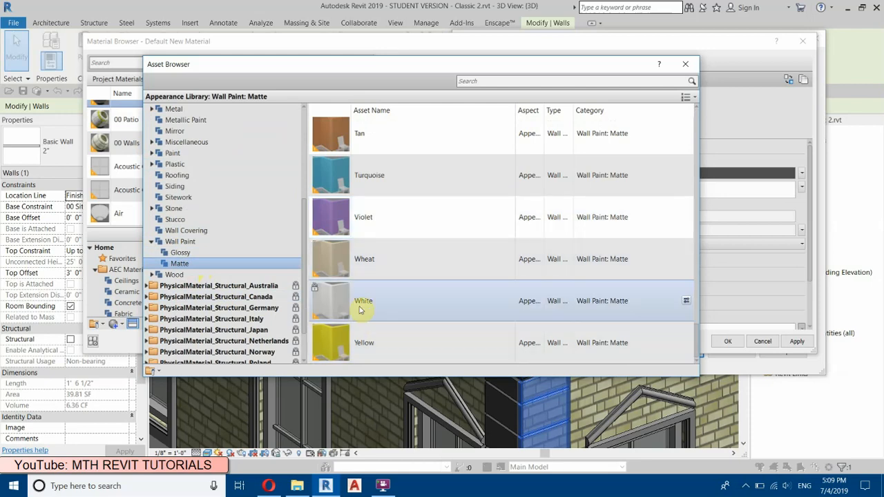
left_click(686, 301)
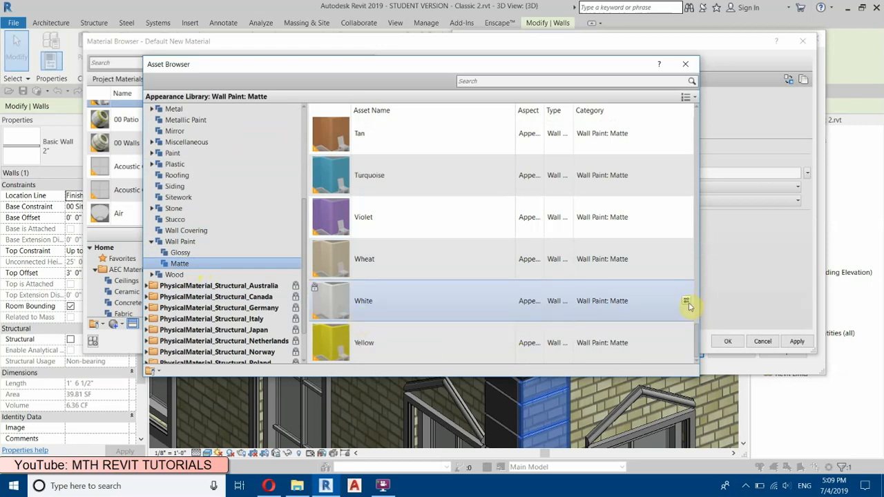
left_click(685, 63)
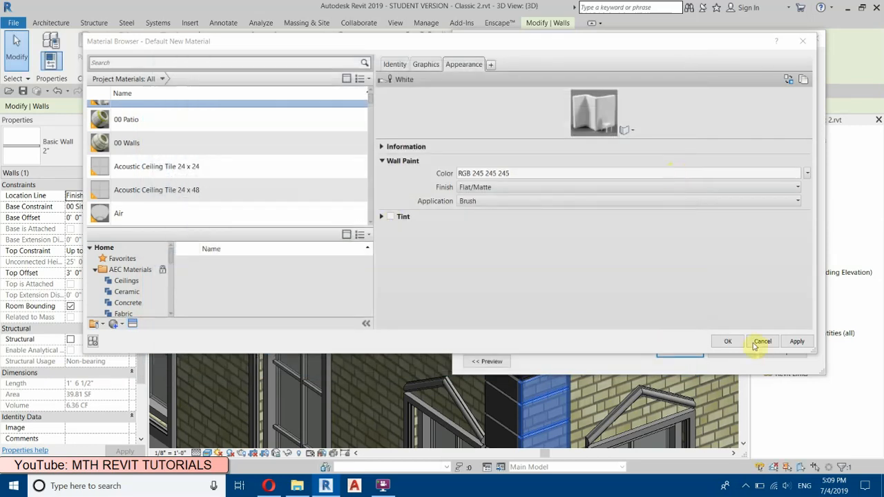
left_click(728, 341)
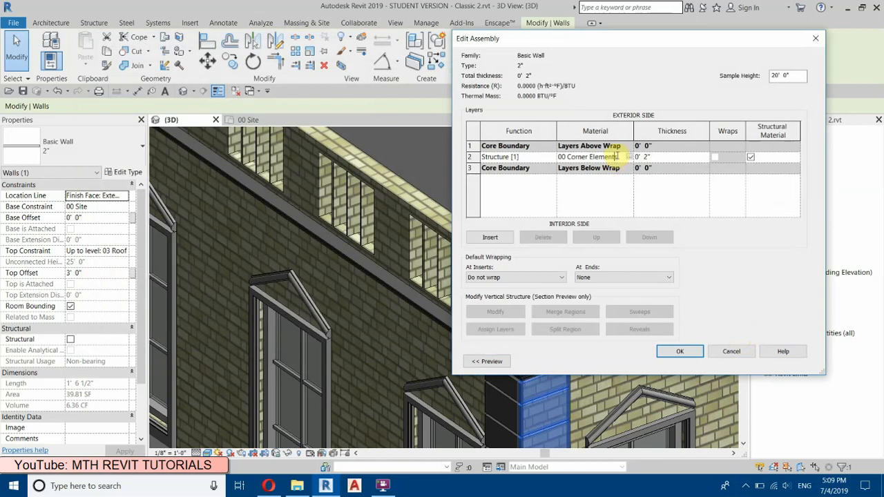
Review the 00 Corner Elements material assigned to the structure layer of the 2" wall type
key("Return")
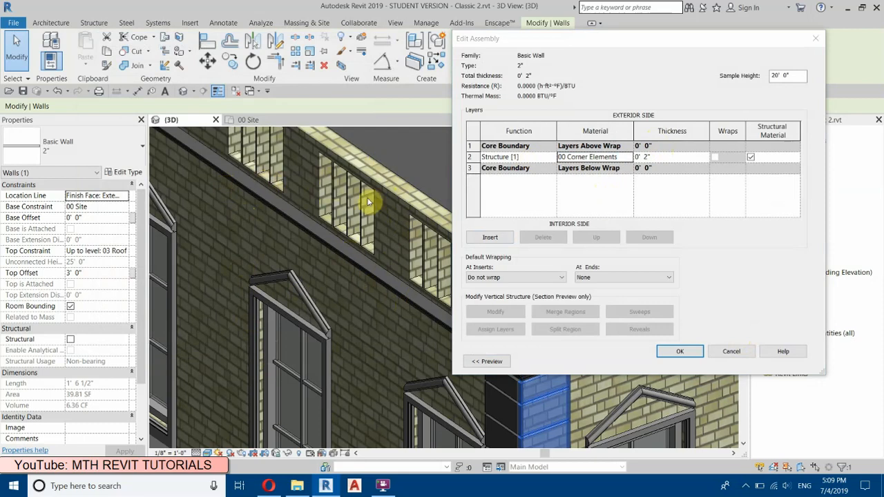
left_click(627, 161)
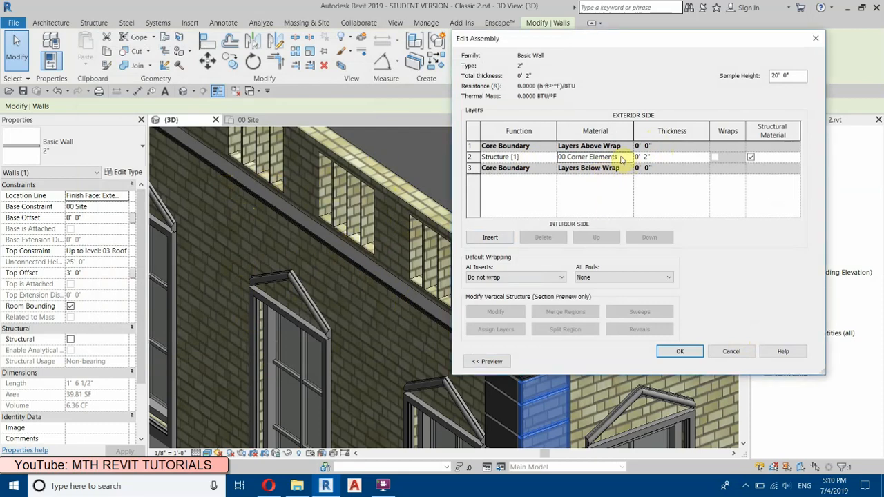
left_click_drag(692, 43, 498, 75)
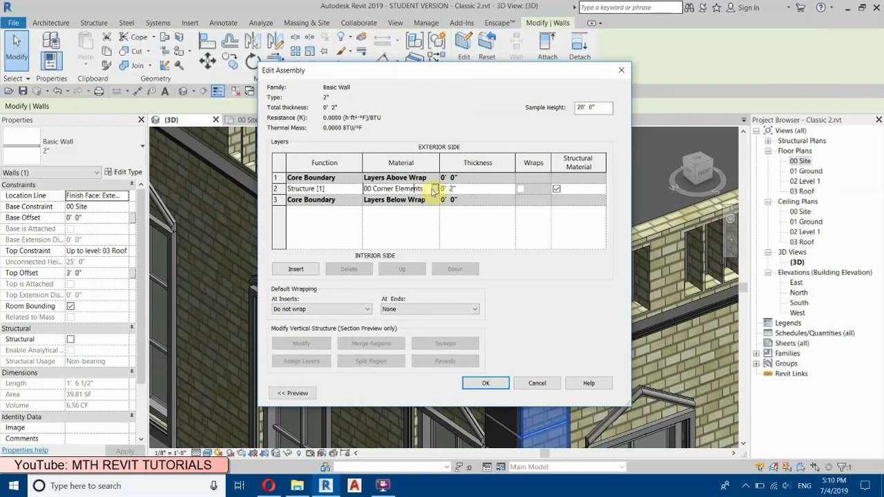
left_click(434, 188)
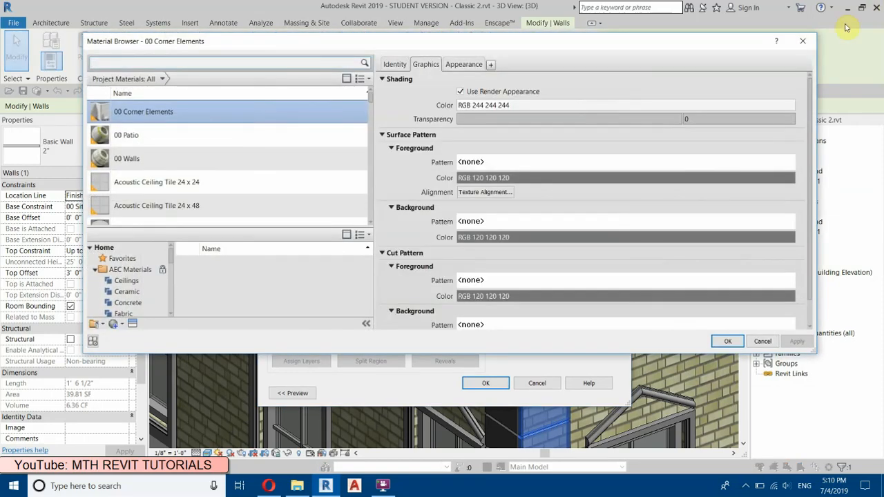
left_click(802, 44)
left_click_drag(416, 80, 460, 75)
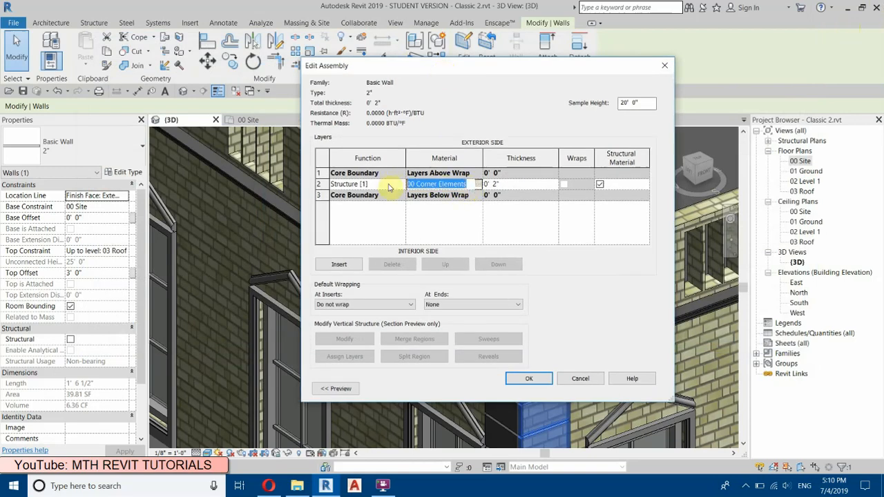
Accept the changes to the 2" wall type and deselect the corner wall
left_click(529, 378)
key("Return")
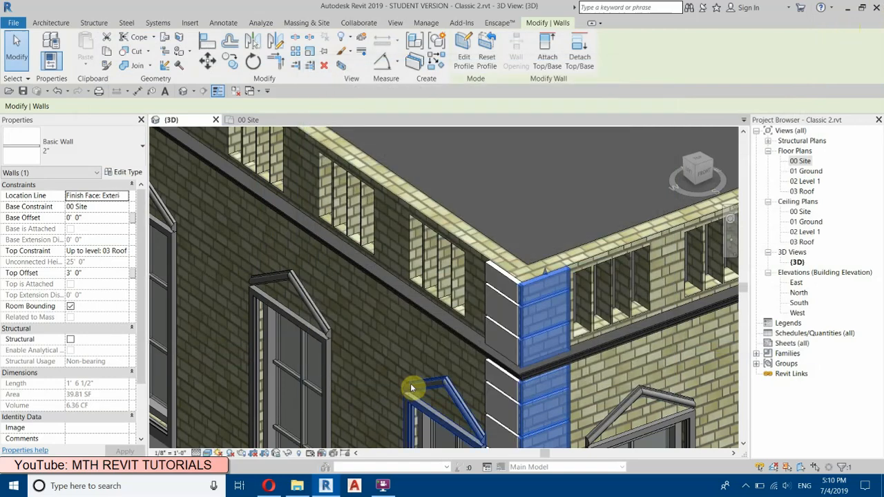
key("Escape")
scroll(514, 318, "down", 3)
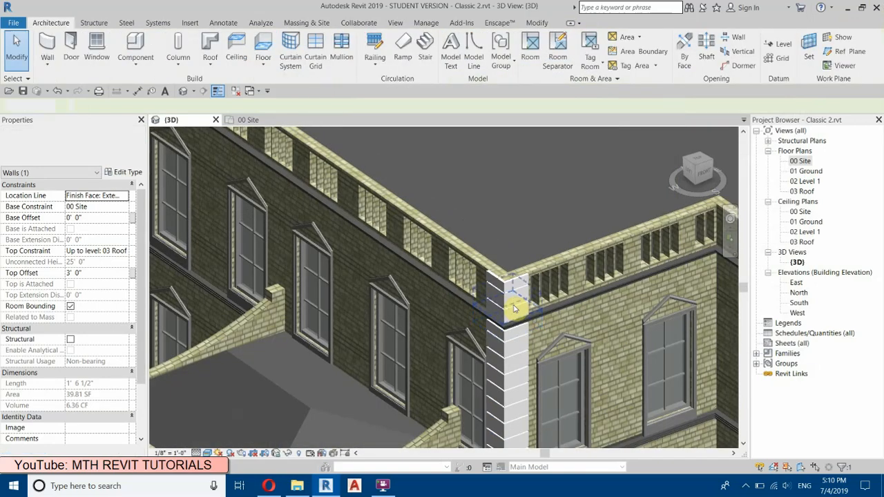
Assign the 00 Corner Elements material to the Fascia-Flat 1x12 type of the fascia below the roof parapet
middle_click_drag(430, 251, 428, 341, "shift")
scroll(481, 311, "up", 3)
left_click(447, 310)
left_click(123, 173)
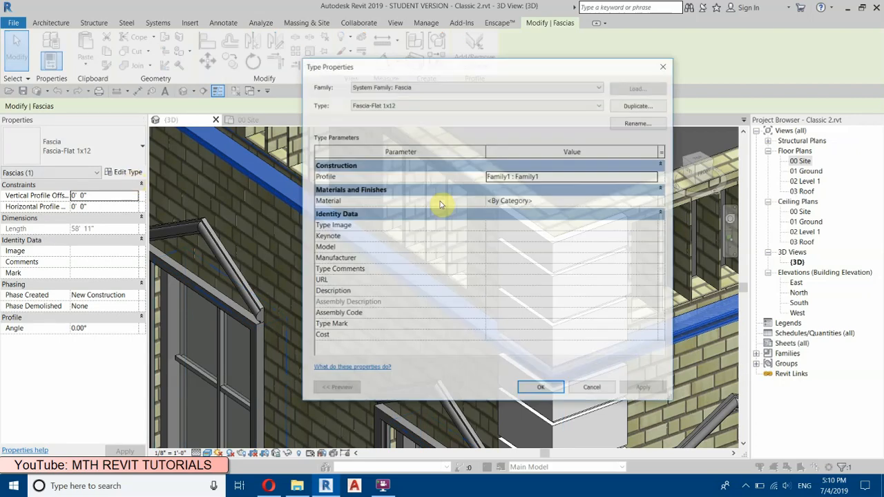
left_click(579, 203)
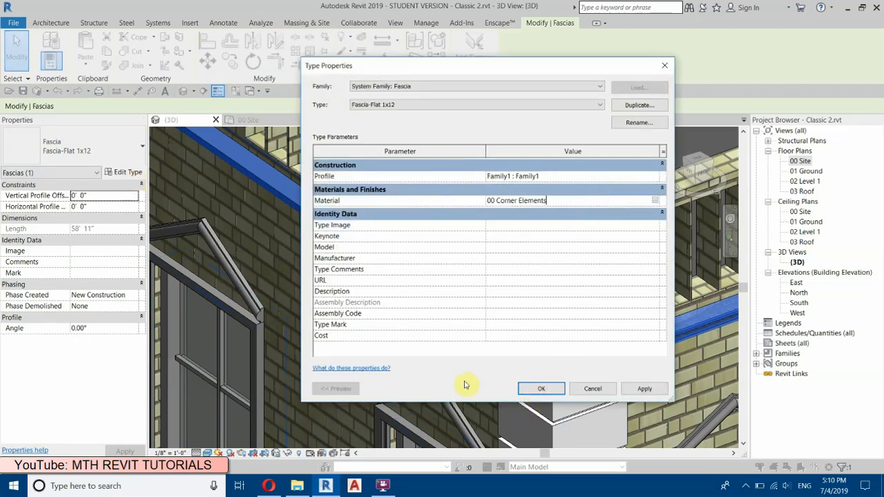
left_click(541, 389)
key("Escape")
Set the Window Frame material of the upper-floor pedimented window surround beside the front corner to 00 Corner Elements
scroll(429, 197, "up", 2)
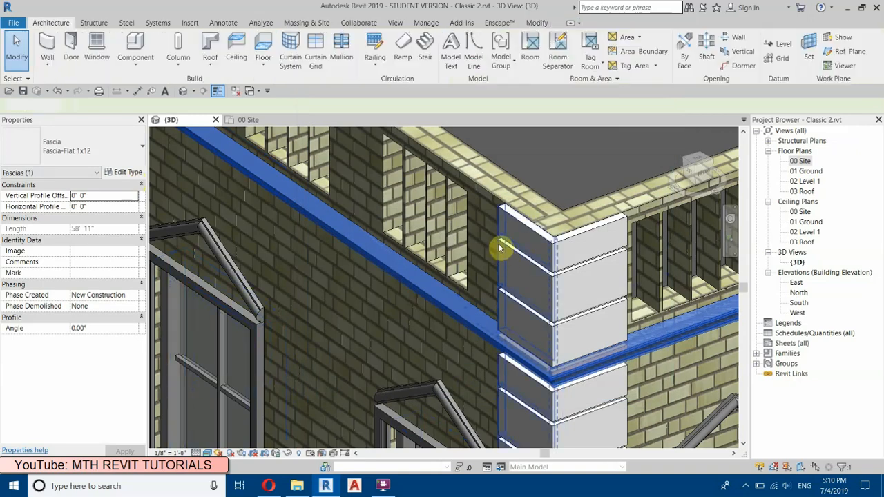
scroll(428, 197, "down", 4)
middle_click_drag(489, 280, 490, 208)
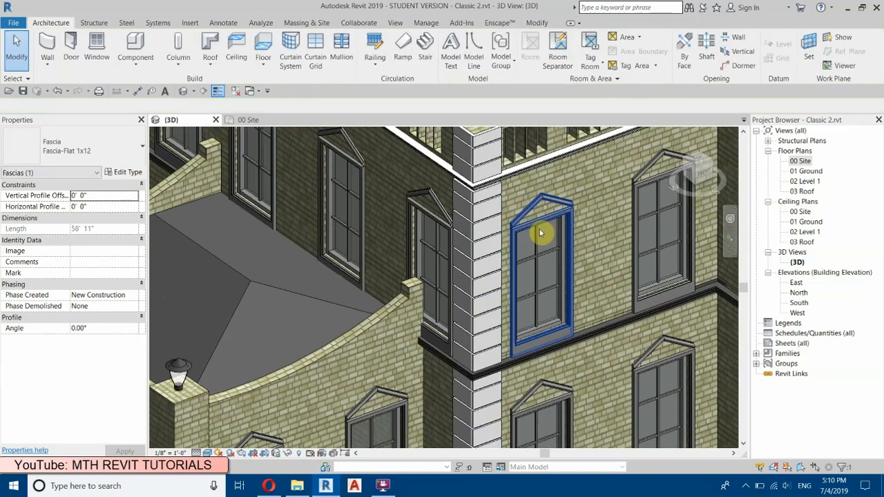
scroll(539, 229, "up", 2)
left_click(543, 223)
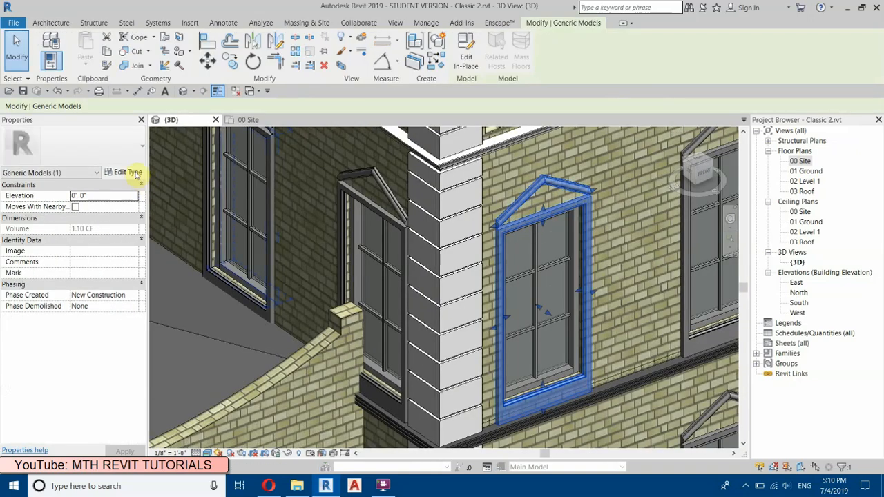
left_click(127, 172)
left_click(582, 176)
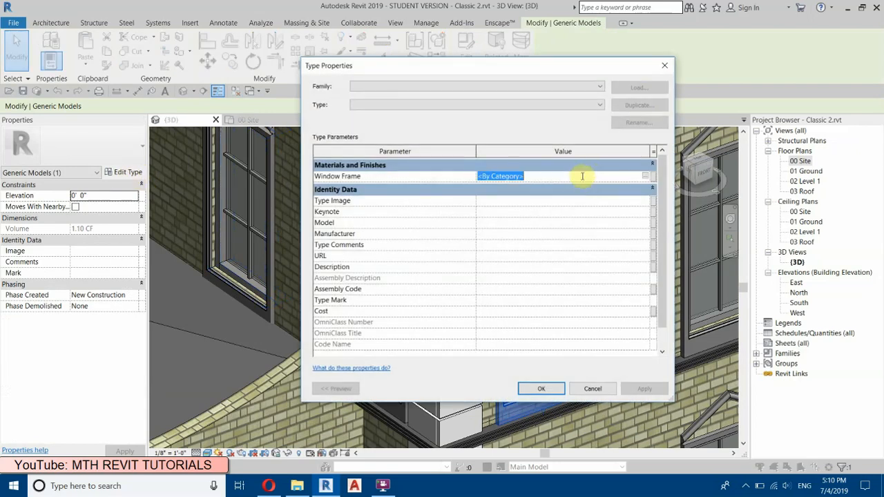
type("00 Corner Elements")
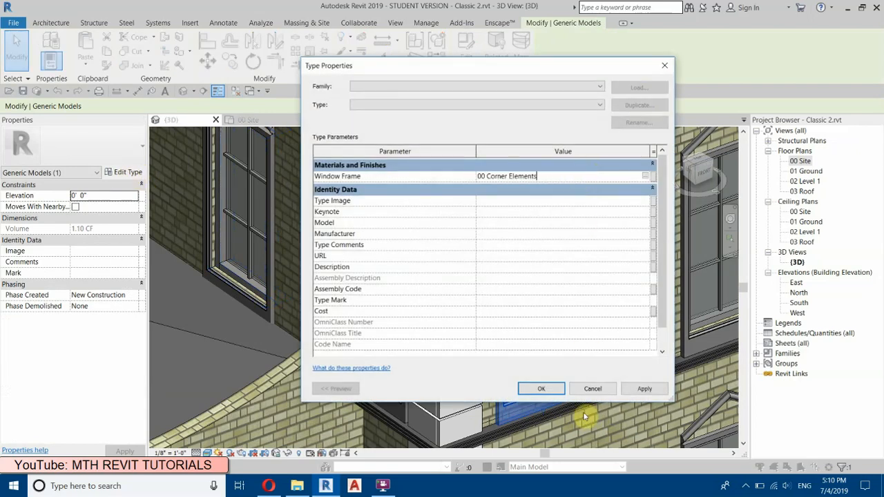
left_click(524, 389)
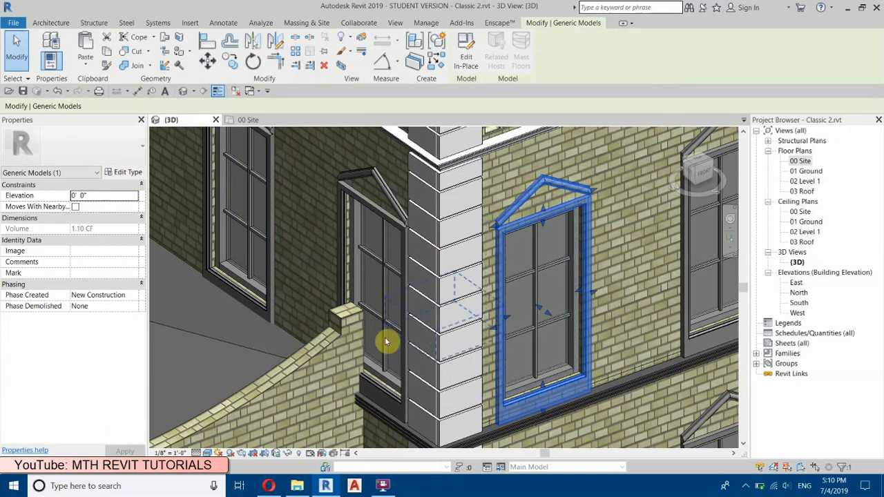
key("Escape")
Open the South elevation view
middle_click_drag(449, 296, 472, 335, "shift")
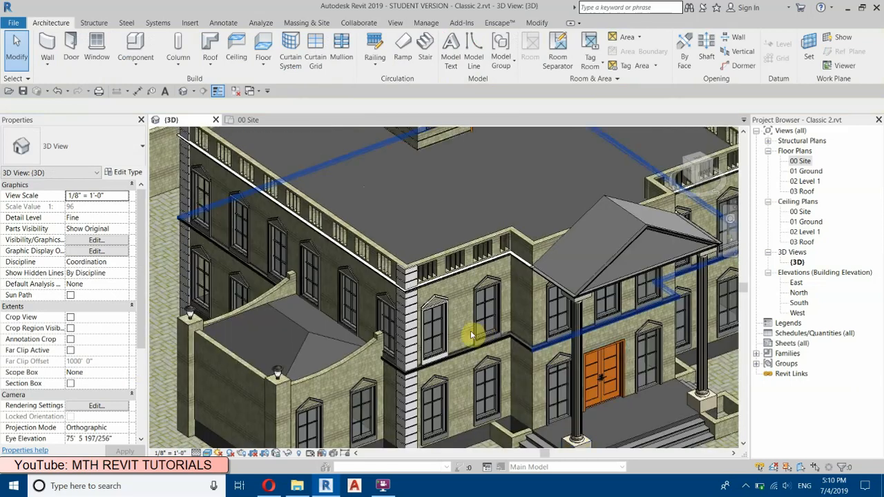
scroll(472, 335, "down", 5)
scroll(438, 345, "up", 7)
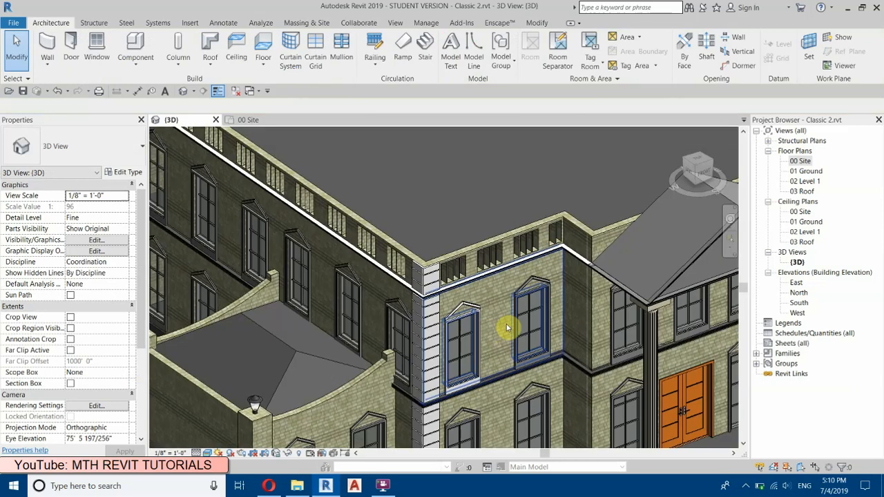
scroll(567, 306, "up", 5)
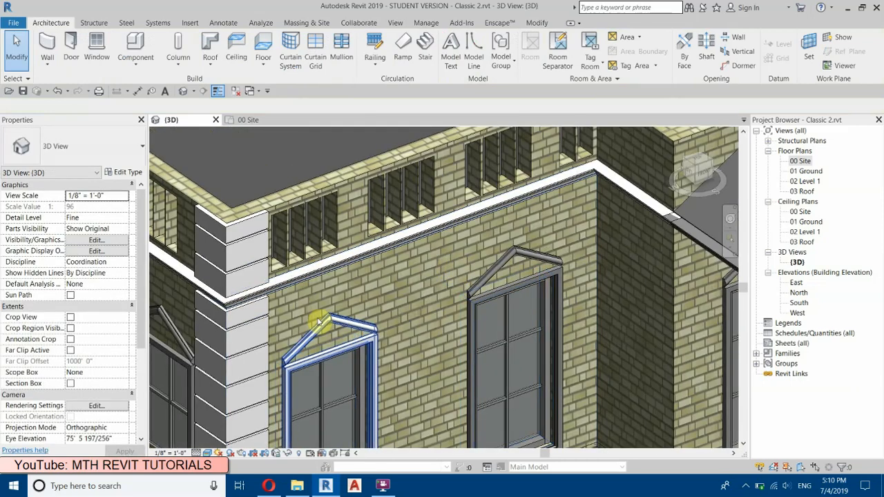
scroll(484, 277, "down", 1)
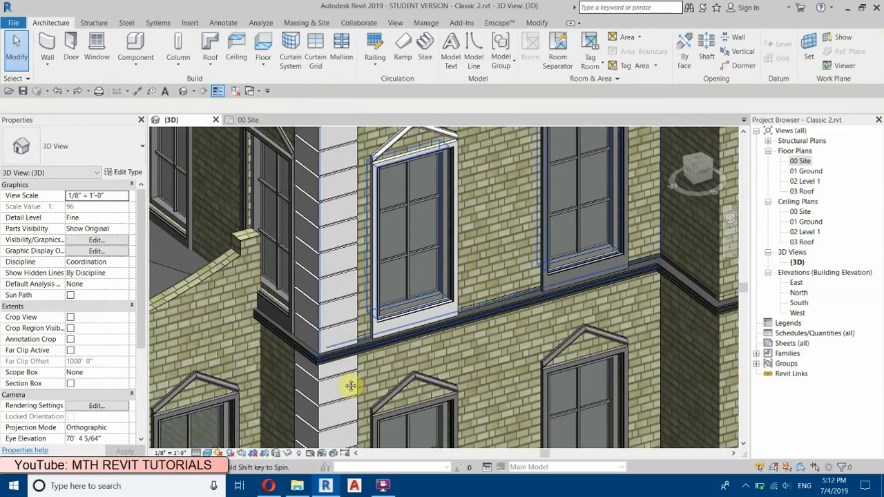
middle_click_drag(482, 276, 351, 385)
scroll(523, 280, "down", 5)
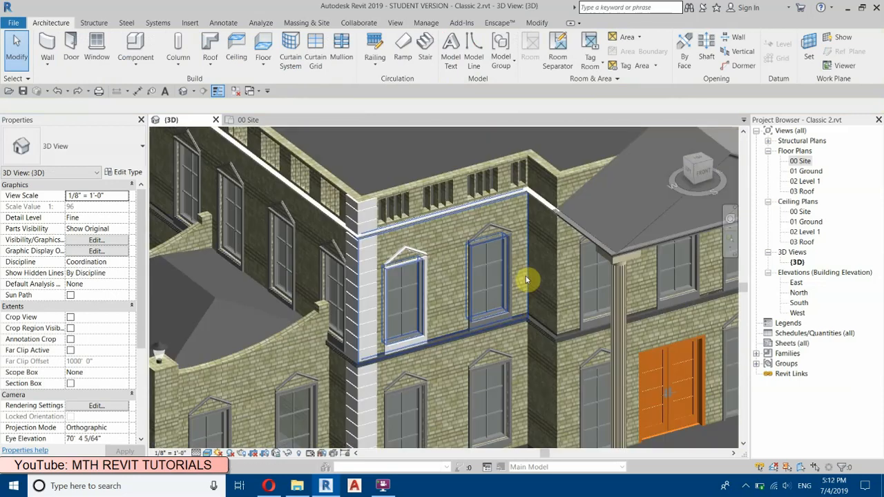
left_click(800, 303)
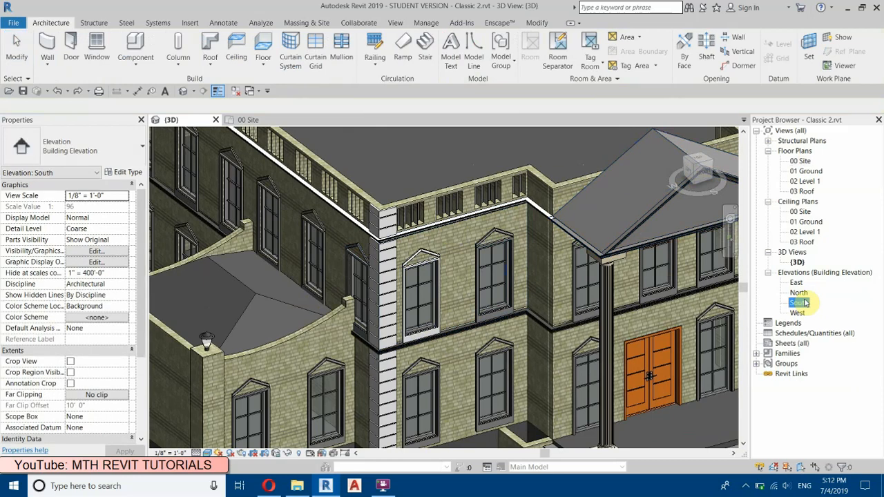
double_click(802, 302)
Delete the facade's pedimented window surrounds, keeping only the upper-floor leftmost one and the surround of the glazed door left of the entrance
scroll(366, 276, "up", 3)
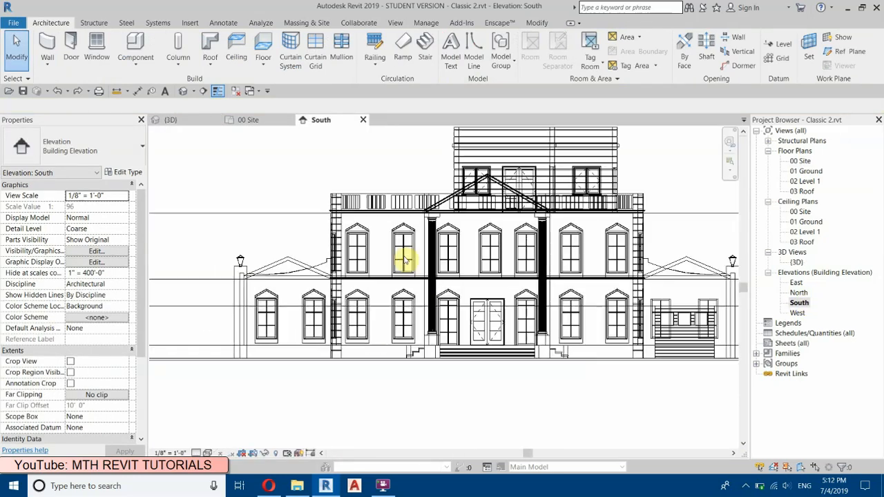
left_click(406, 228)
left_click(459, 232, "ctrl")
left_click(496, 229, "ctrl")
left_click(526, 227, "ctrl")
left_click(576, 228, "ctrl")
left_click(621, 229, "ctrl")
left_click(622, 295, "ctrl")
left_click(578, 296, "ctrl")
left_click(525, 294, "ctrl")
left_click(403, 295, "ctrl")
left_click(359, 299, "ctrl")
left_click(311, 293, "ctrl")
left_click(267, 294, "ctrl")
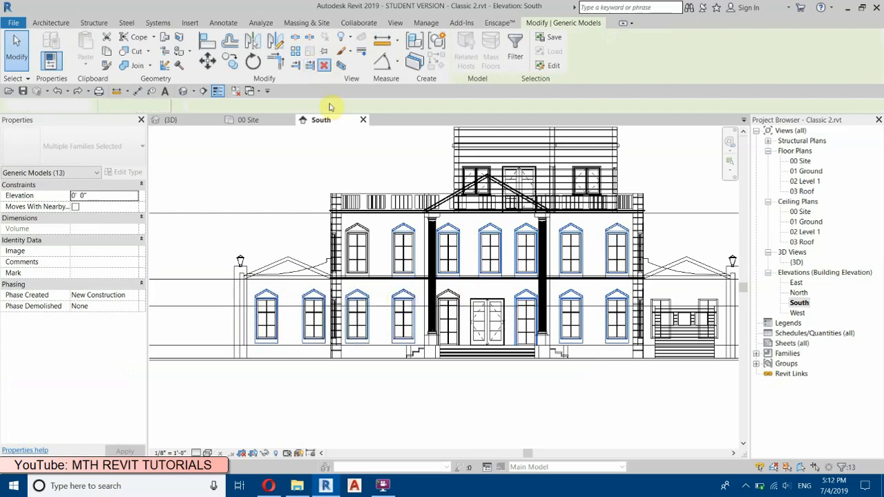
left_click(324, 65)
Check the Window Frame material assigned to the remaining upper-floor window surround
scroll(359, 274, "up", 2)
left_click(358, 235)
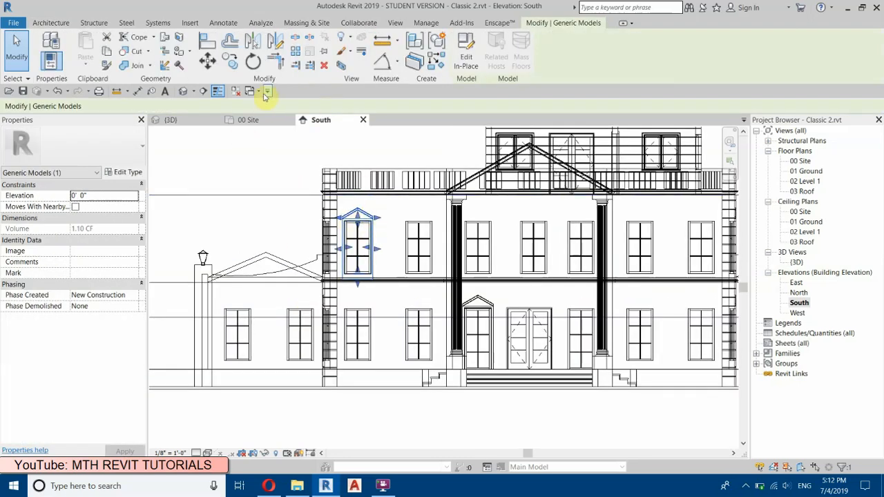
left_click(124, 173)
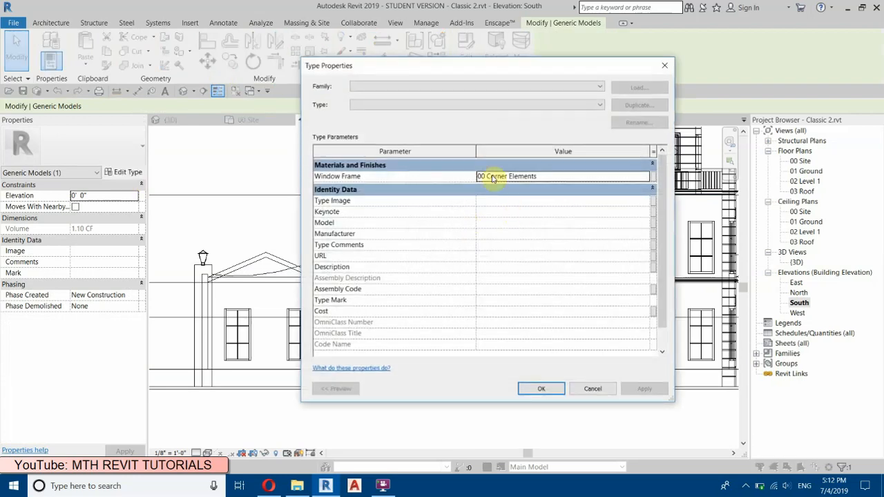
left_click(542, 389)
Copy the upper-floor window surround with multiple placement onto the other upper-floor windows of the facade
scroll(351, 226, "up", 2)
scroll(351, 226, "up", 5)
key("c")
key("o")
left_click(331, 211)
scroll(297, 227, "down", 6)
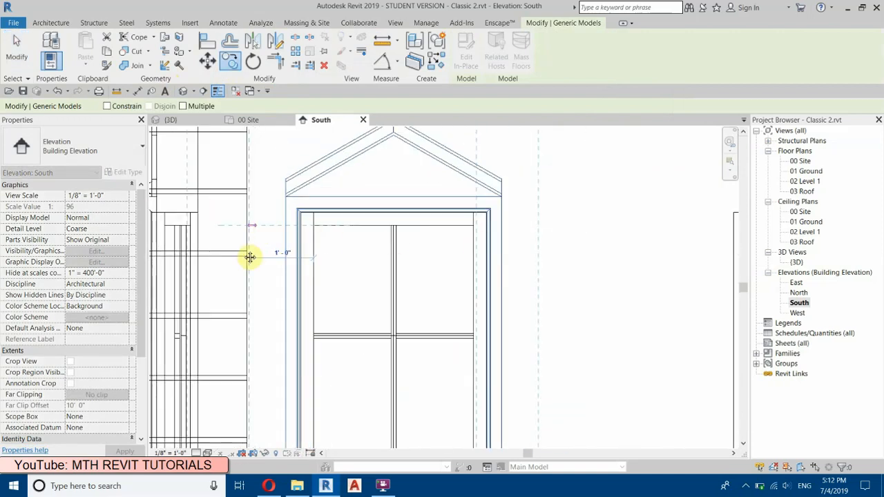
left_click(182, 106)
scroll(224, 240, "up", 2)
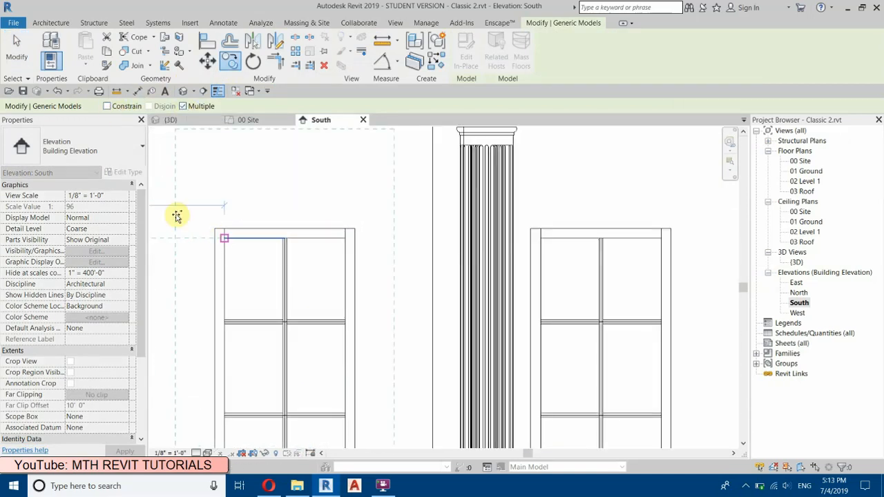
left_click(225, 238)
left_click(540, 238)
scroll(545, 243, "down", 3)
middle_click_drag(711, 272, 503, 294)
left_click(407, 245)
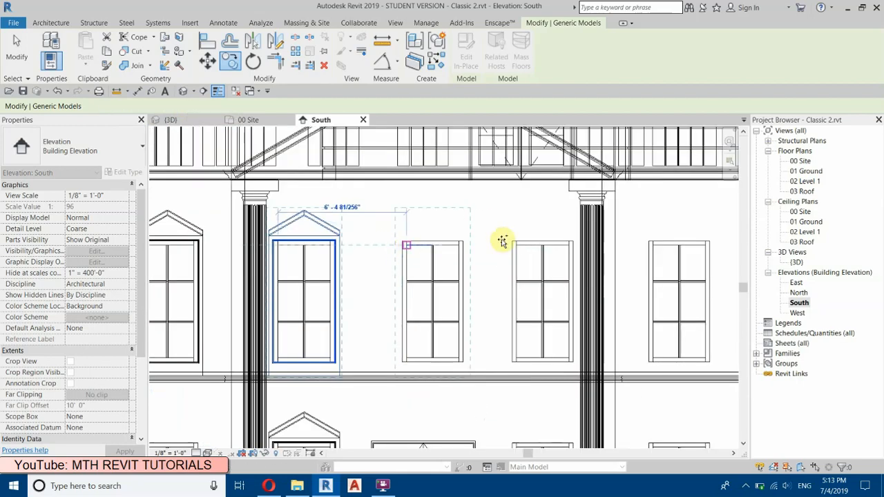
left_click(518, 245)
middle_click_drag(654, 254, 432, 273)
left_click(431, 265)
left_click(572, 263)
Continue copying the window surround onto the ground-floor windows of the main facade and the side wings
scroll(464, 298, "up", 3)
middle_click_drag(609, 288, 231, 305)
left_click(507, 258)
middle_click_drag(721, 287, 221, 272)
left_click(431, 245)
left_click(532, 241)
middle_click_drag(722, 249, 256, 247)
left_click(313, 242)
left_click(430, 250)
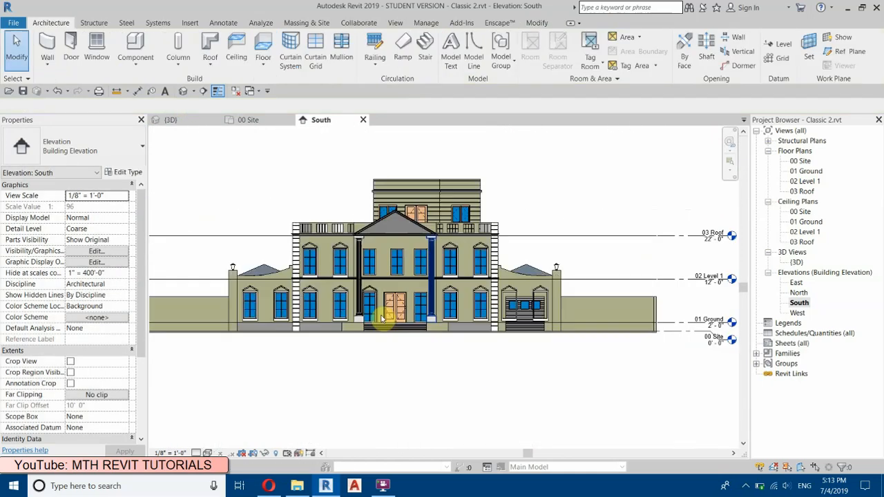
Set the Window Frame material of the pedimented door surround left of the entrance to 00 Corner Elements
scroll(419, 402, "up", 3)
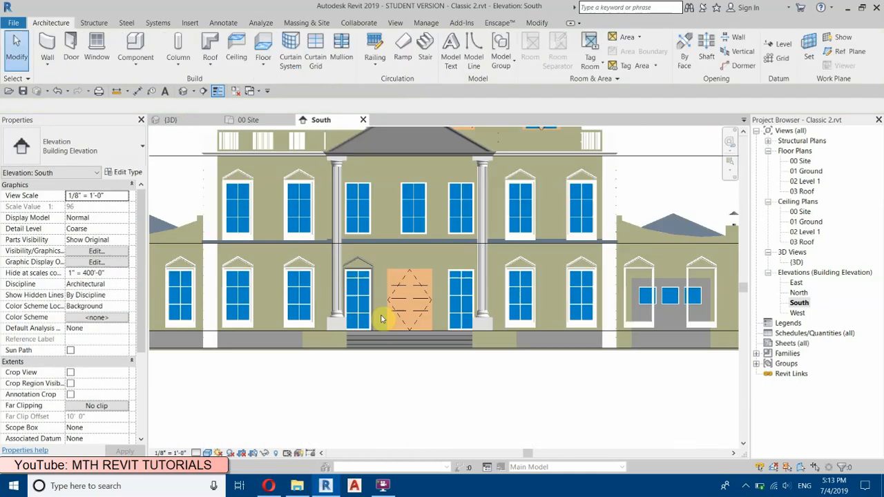
middle_click_drag(519, 290, 387, 313)
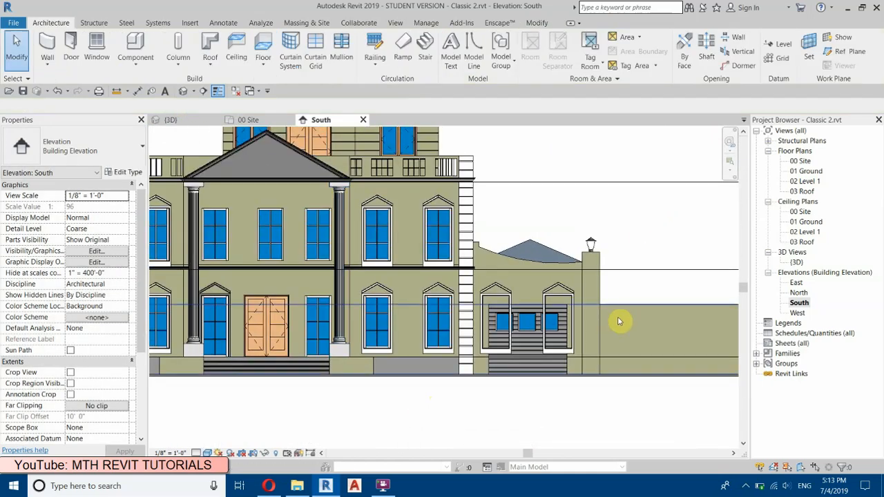
middle_click_drag(655, 336, 417, 316)
scroll(340, 328, "up", 2)
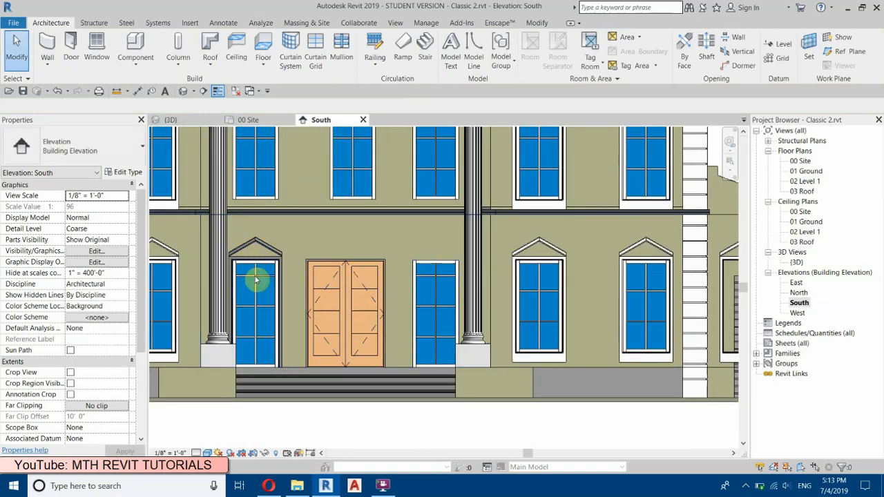
scroll(256, 276, "up", 1)
left_click(281, 259)
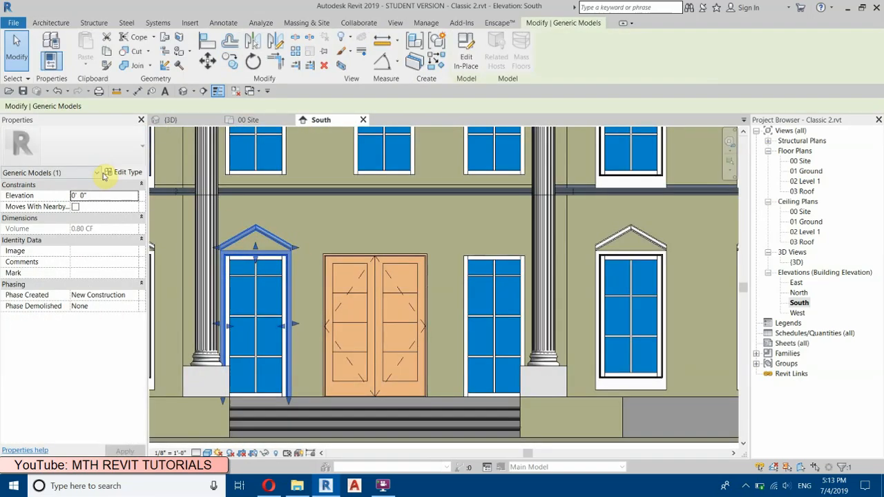
left_click(124, 173)
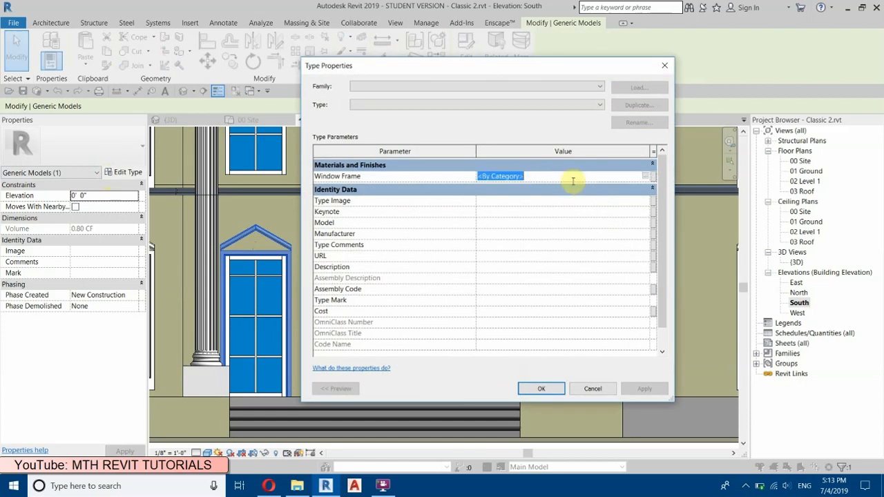
left_click(543, 388)
key("Escape")
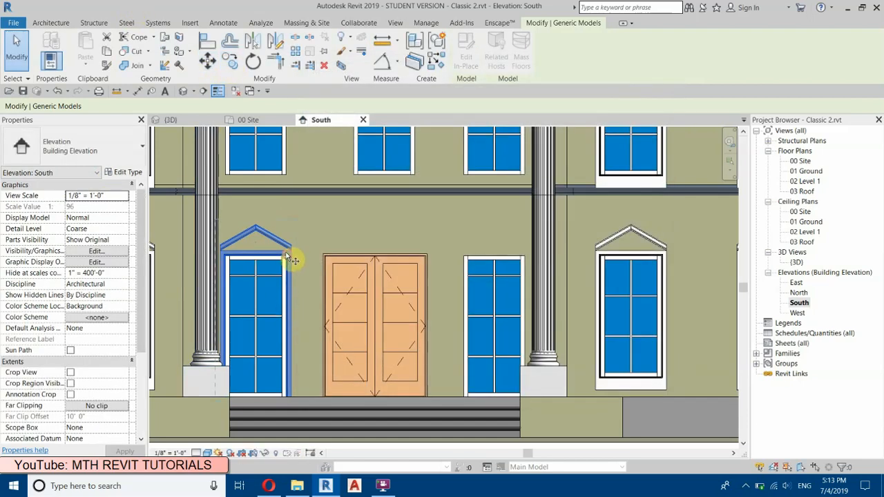
Copy the pedimented door surround onto the matching glazed door on the right side of the entrance
left_click(286, 254)
key("m")
key("v")
scroll(288, 256, "up", 5)
middle_click_drag(700, 280, 370, 282)
scroll(373, 281, "down", 1)
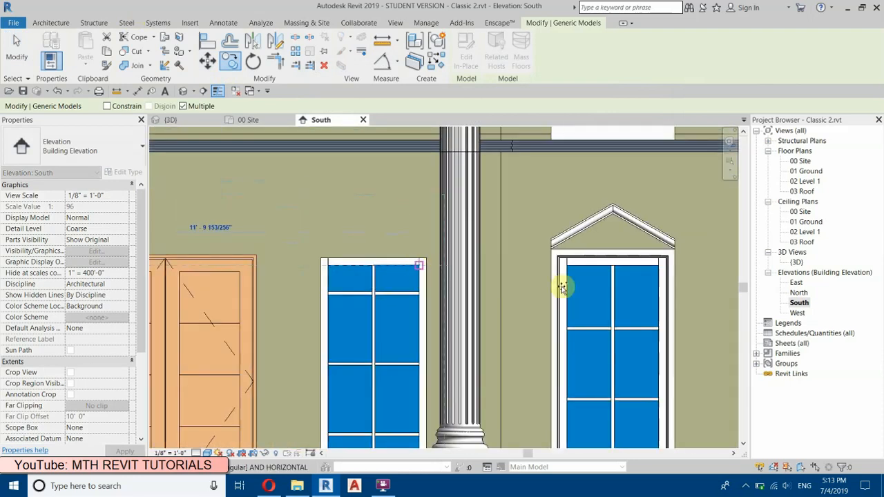
left_click(424, 266)
scroll(574, 288, "down", 2)
key("Escape")
middle_click_drag(232, 292, 457, 254)
key("Escape")
Set the entrance double door type's panel, glazing, frame, trim and threshold materials to 00 Corner Elements
left_click(457, 255)
double_click(426, 212)
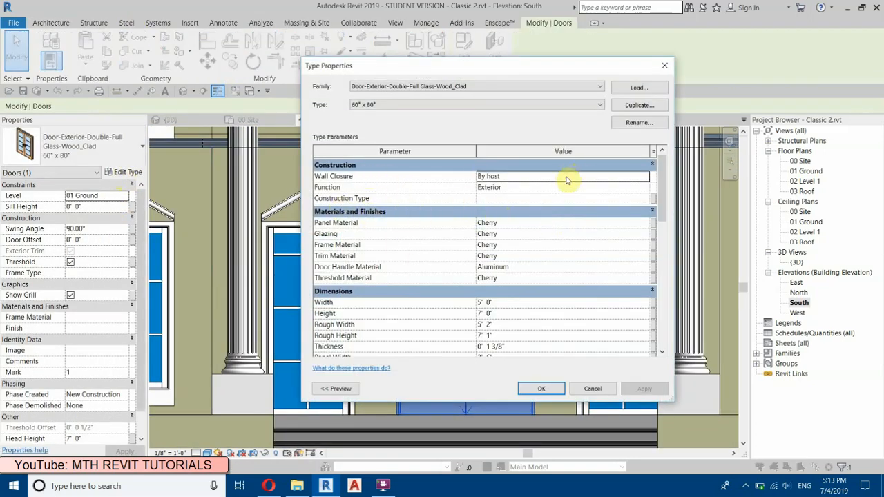
left_click(564, 223)
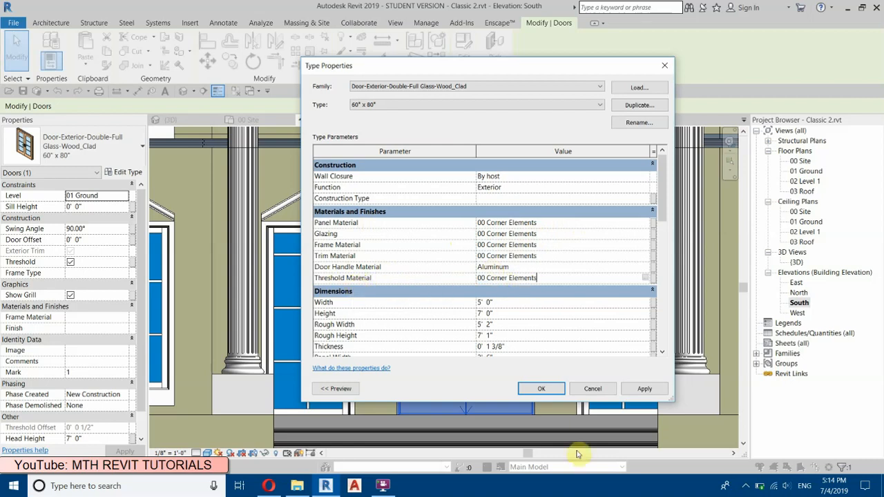
left_click(541, 390)
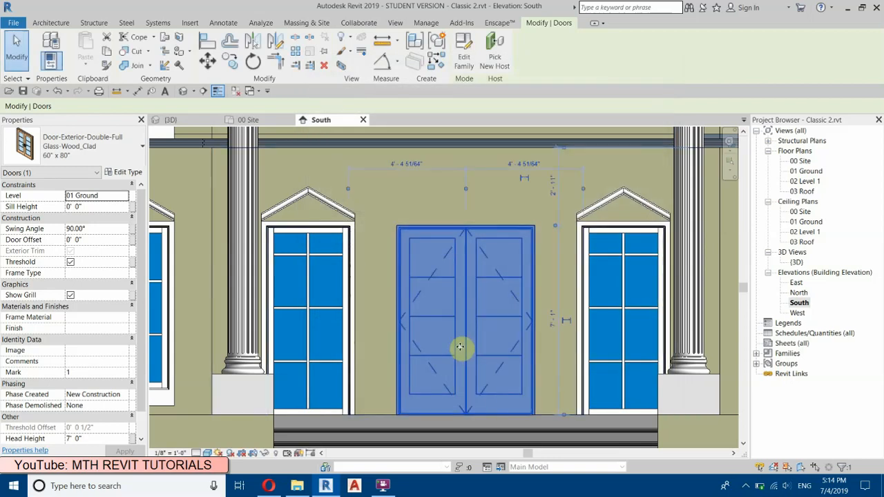
key("Escape")
Open the 02 Level 1 floor plan
scroll(424, 361, "down", 4)
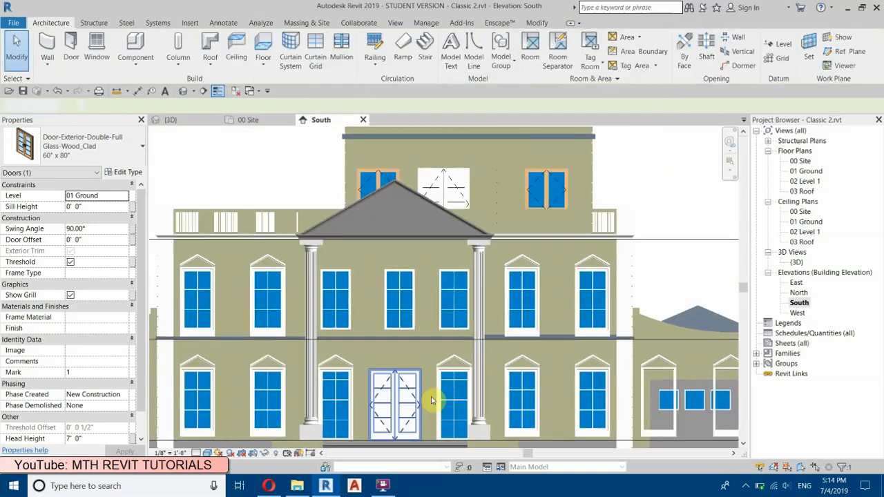
scroll(353, 282, "up", 3)
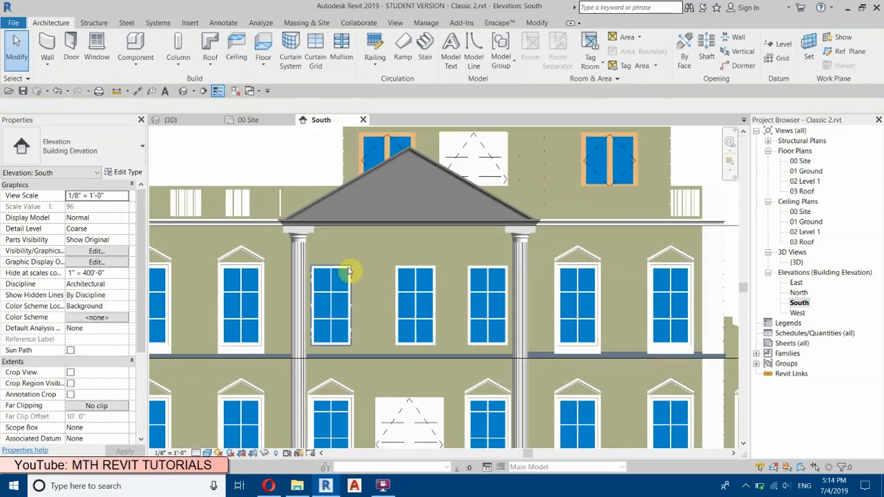
double_click(808, 181)
scroll(476, 332, "up", 5)
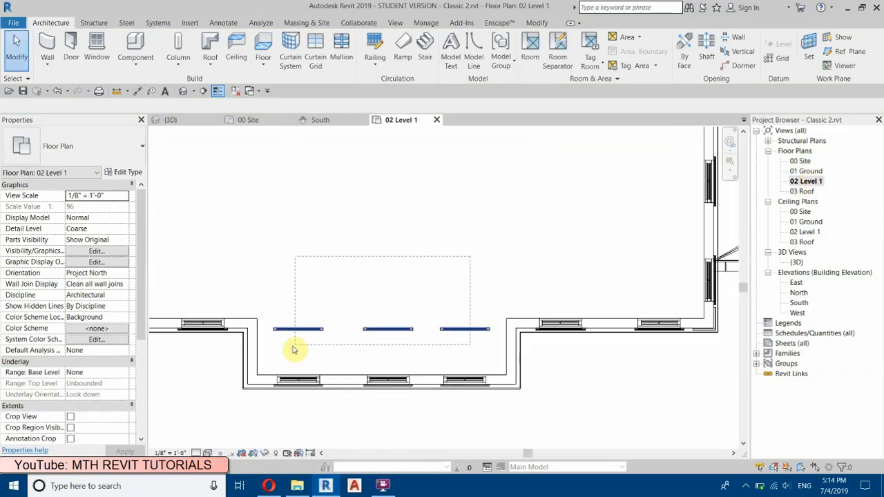
left_click_drag(295, 348, 297, 348)
left_click(208, 62)
scroll(271, 319, "up", 5)
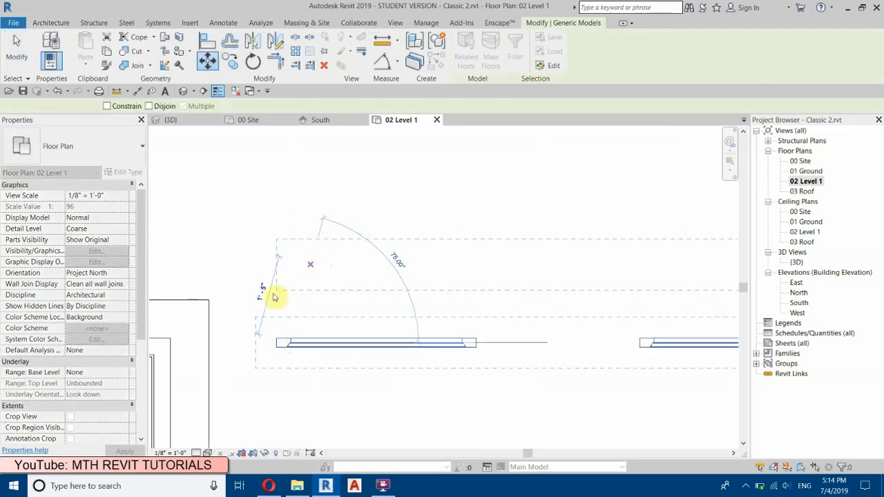
key("Escape")
key("Escape")
Move the three misplaced window surrounds in the 02 Level 1 plan onto the three windows of the projecting front bay
scroll(398, 314, "down", 4)
left_click_drag(608, 268, 279, 375)
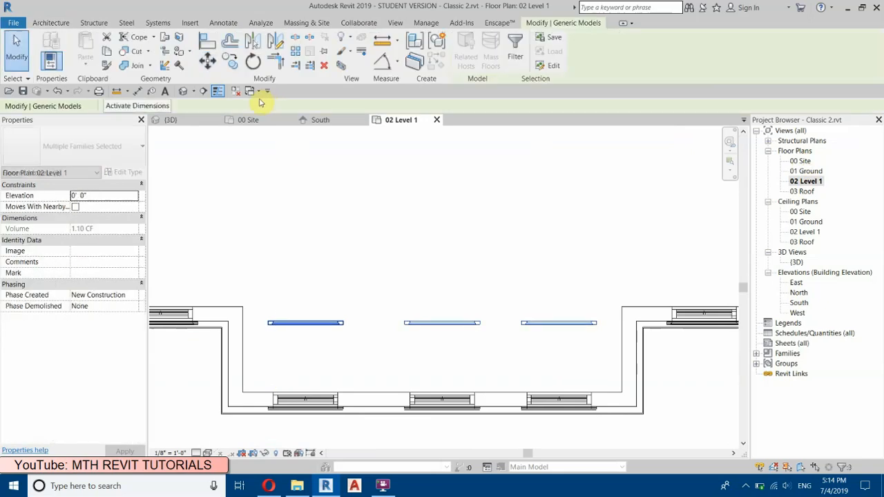
left_click(208, 62)
scroll(282, 331, "up", 3)
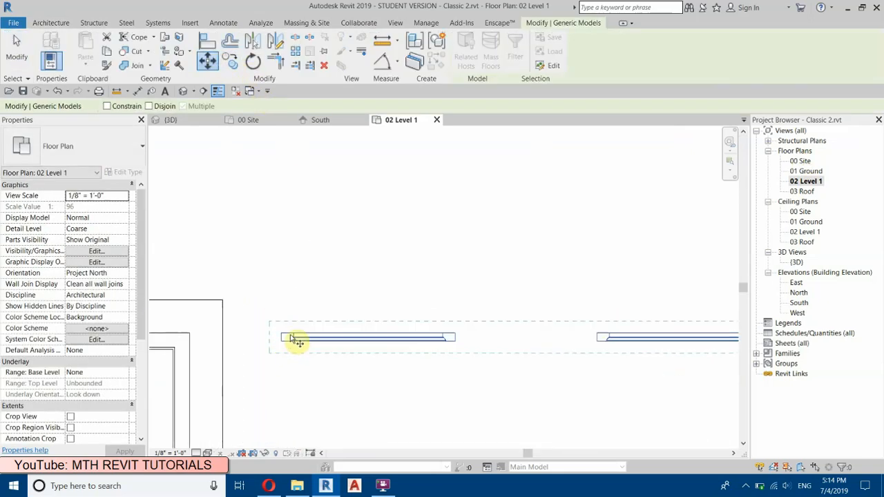
left_click(296, 336)
scroll(316, 251, "down", 3)
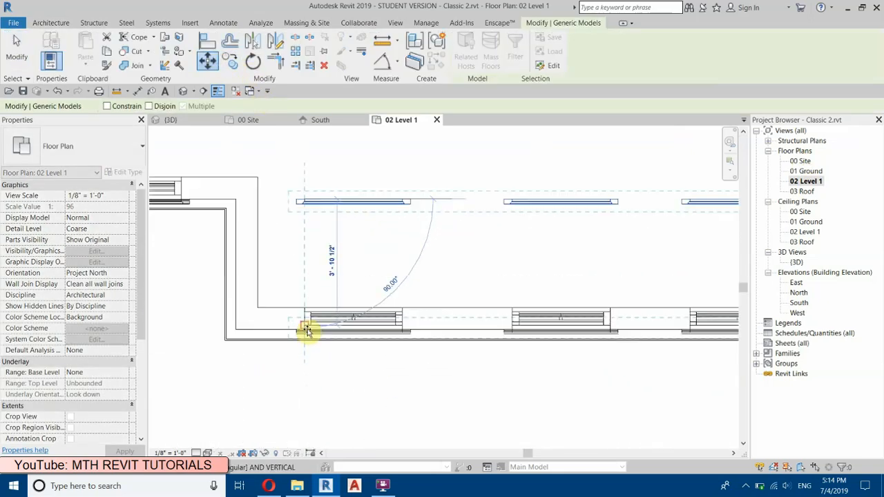
scroll(310, 345, "up", 4)
scroll(316, 334, "up", 3)
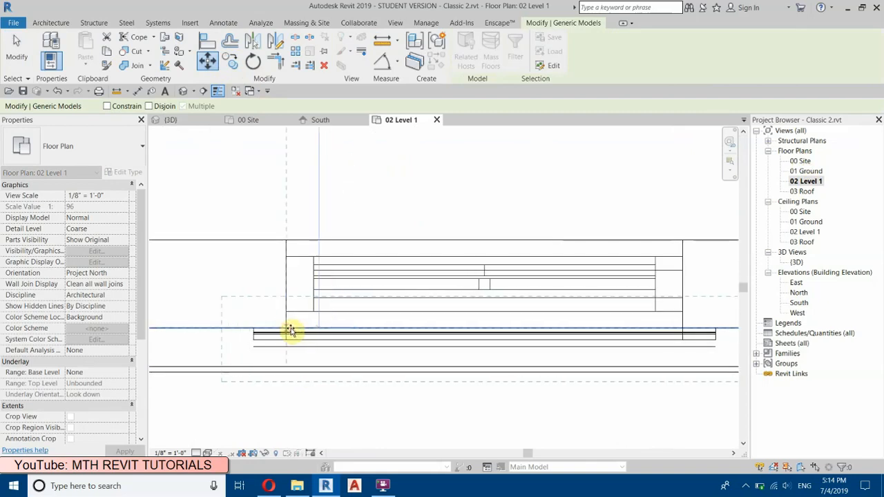
left_click(287, 329)
scroll(287, 330, "down", 3)
scroll(306, 404, "down", 3)
left_click(306, 405)
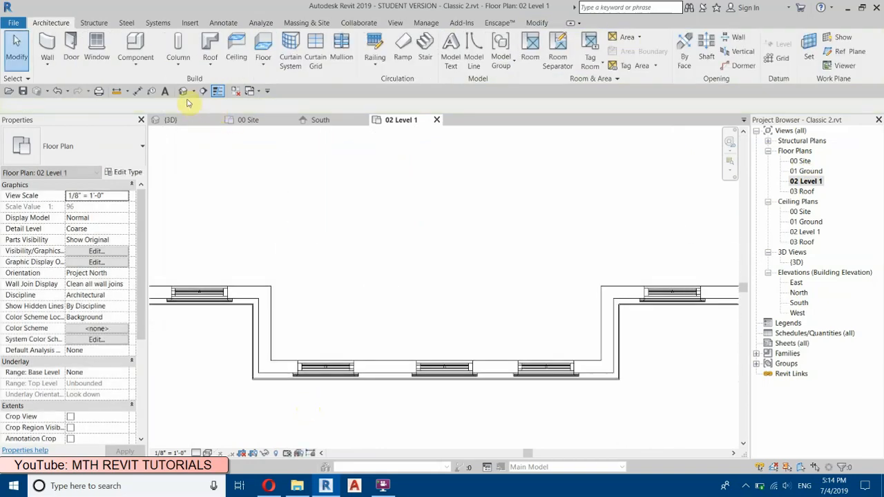
Check the surrounds in the 3D view, and in the 00 Site plan move the detached pair onto the side wing's front windows
left_click(183, 92)
scroll(345, 283, "down", 2)
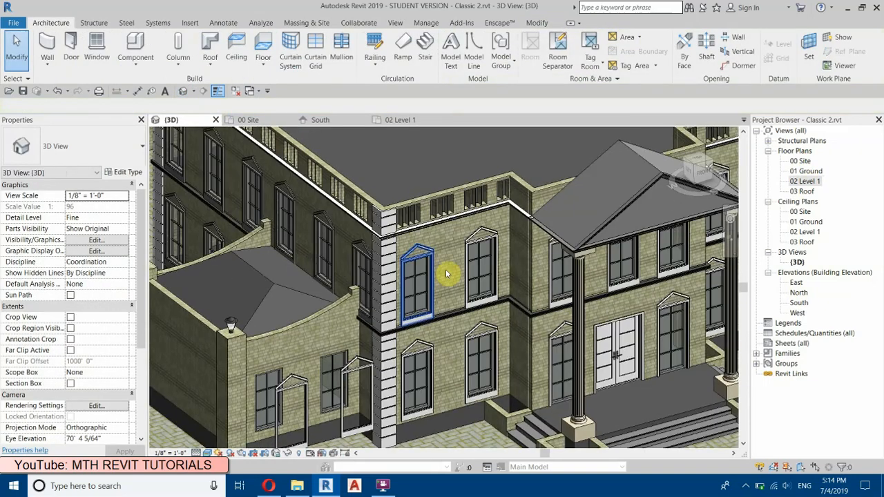
middle_click_drag(323, 288, 276, 207, "shift")
double_click(802, 162)
scroll(398, 346, "up", 4)
left_click_drag(416, 326, 353, 304)
middle_click_drag(631, 292, 532, 322)
left_click_drag(630, 352, 569, 334, "ctrl")
scroll(247, 333, "up", 4)
key("m")
key("v")
scroll(244, 339, "up", 5)
middle_click_drag(244, 338, 354, 411)
left_click(350, 410)
scroll(350, 141, "up", 4)
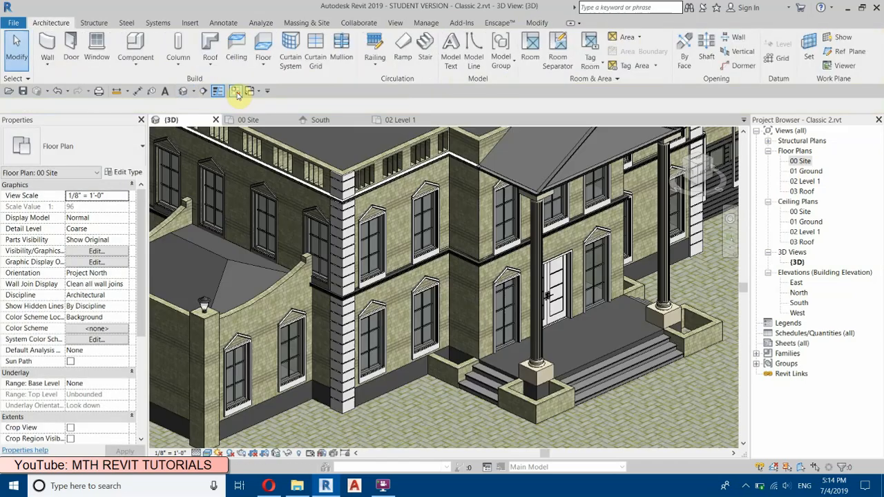
middle_click_drag(359, 290, 293, 313, "shift")
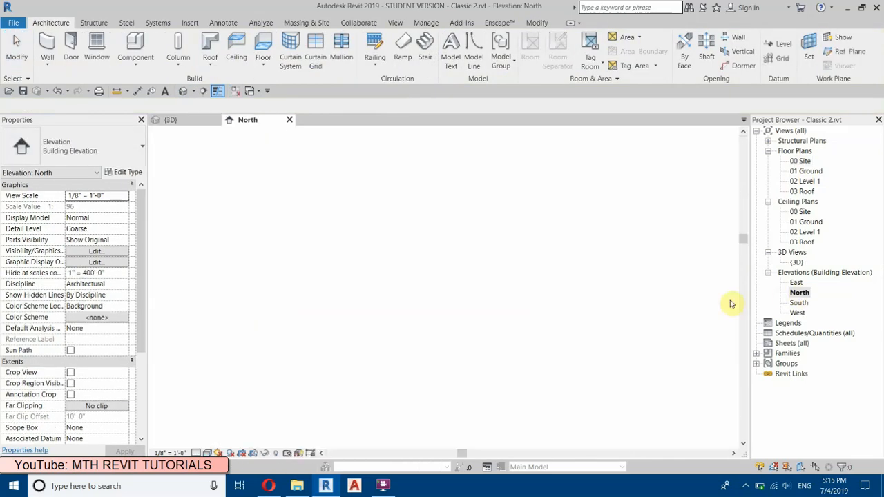
Delete six window surrounds in the East elevation and set the Window Frame material of the remaining pedimented surround to 00 Corner Elements
double_click(796, 283)
scroll(440, 274, "up", 3)
left_click(559, 283)
left_click(486, 282, "ctrl")
left_click(415, 282, "ctrl")
left_click(354, 283, "ctrl")
left_click(284, 283, "ctrl")
left_click(212, 282, "ctrl")
left_click(324, 66)
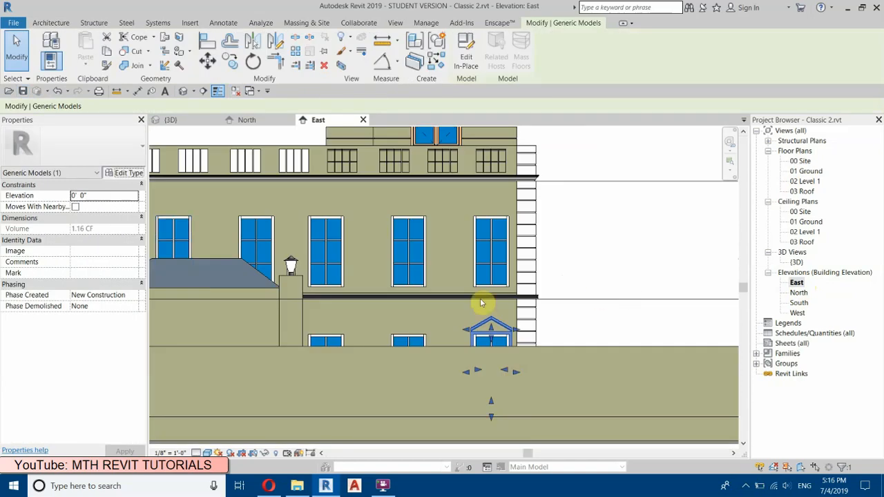
left_click(124, 172)
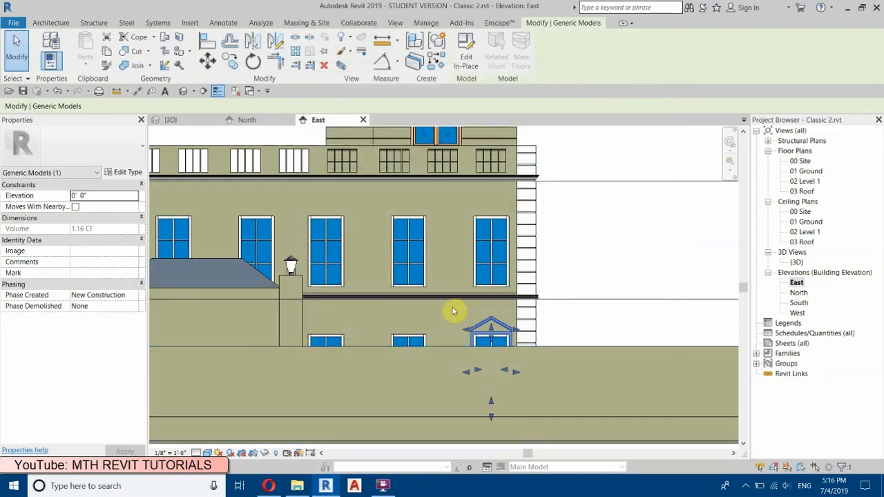
key("Escape")
Copy the pedimented surround from the ground-floor end window onto the other ground-floor and upper-floor windows of the East elevation
scroll(430, 331, "up", 2)
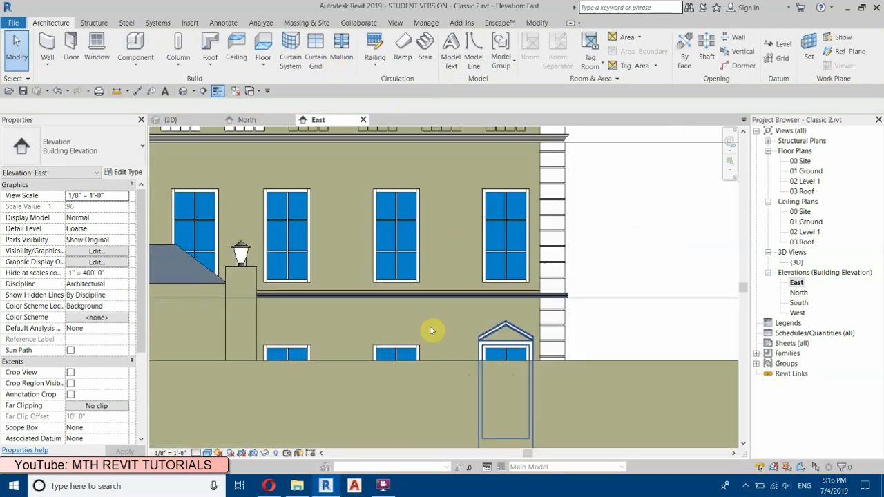
left_click(506, 326)
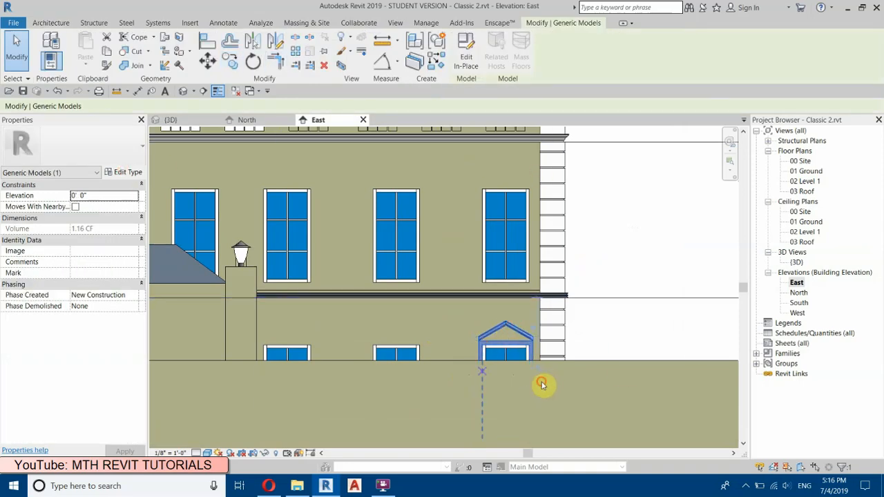
key("m")
key("v")
left_click(375, 347)
left_click(266, 346)
left_click(483, 191)
left_click(375, 191)
left_click(266, 191)
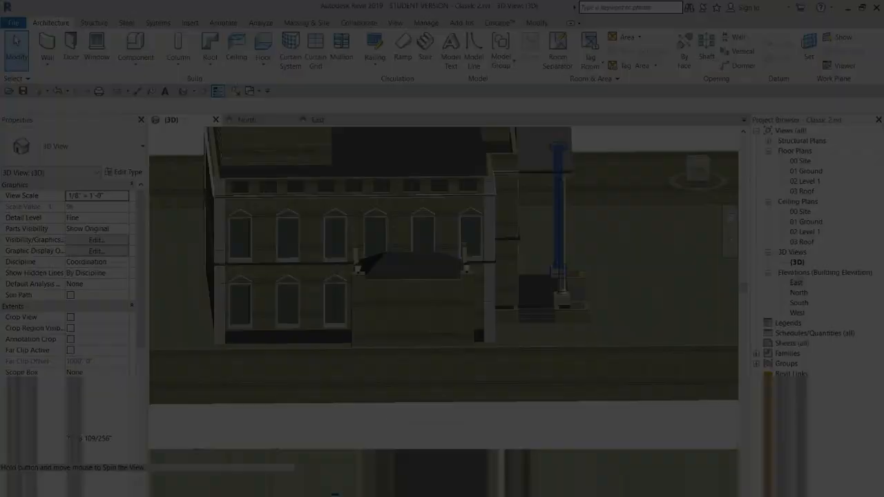
Set the material of the Profile 2 fascia type running between the two floors to 00 Corner Elements
middle_click_drag(523, 377, 420, 387, "shift")
scroll(357, 336, "up", 3)
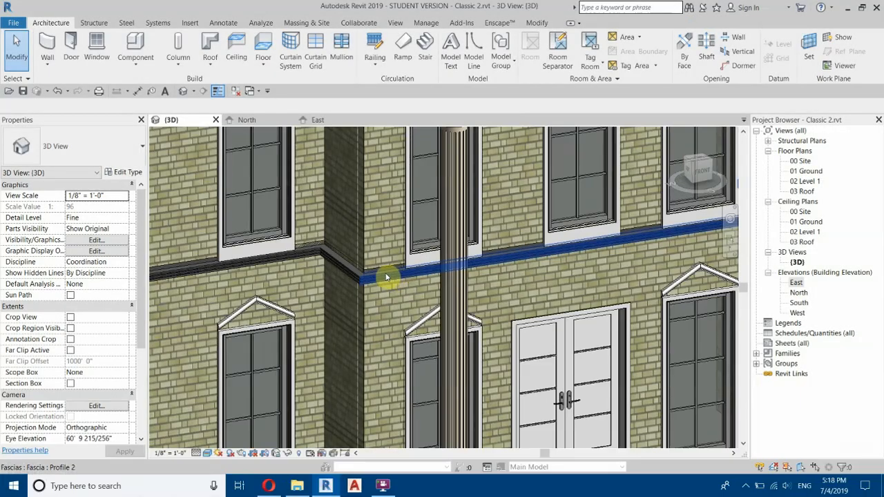
left_click(389, 276)
left_click(124, 172)
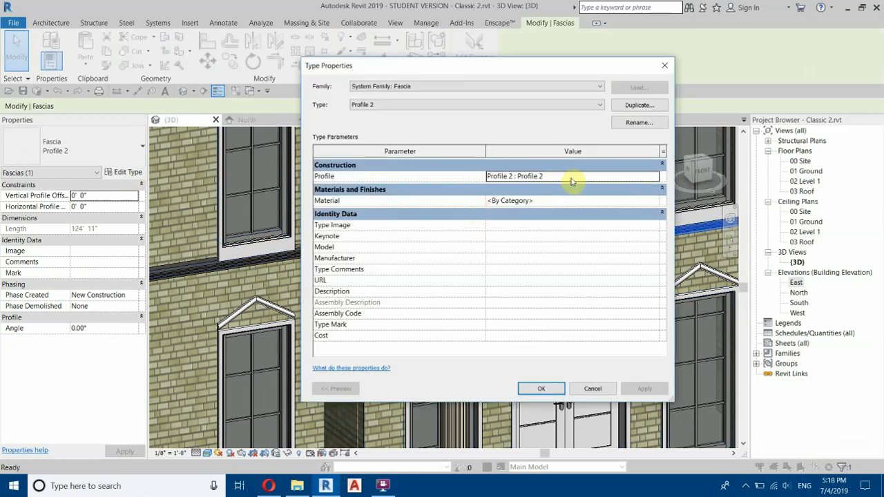
left_click(540, 388)
key("Escape")
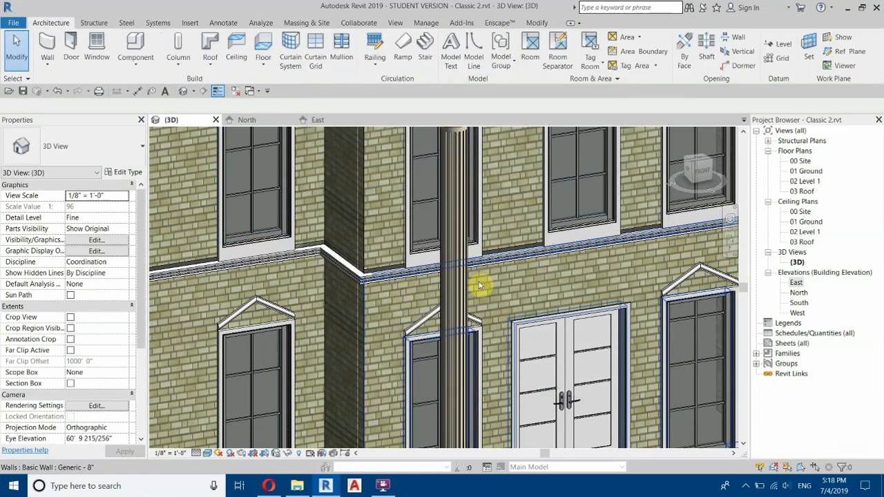
Edit the entrance pediment in place and set the material of its two moulding sweeps to 00 Corner Elements
scroll(423, 281, "down", 3)
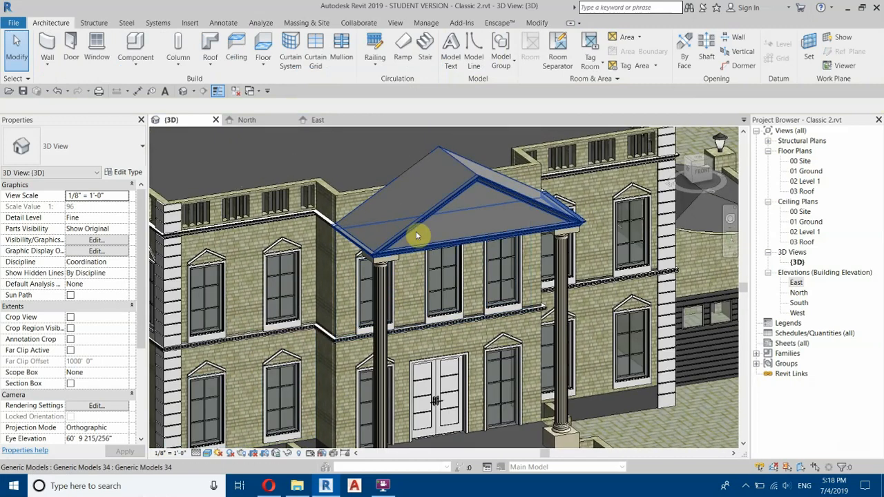
scroll(423, 231, "up", 3)
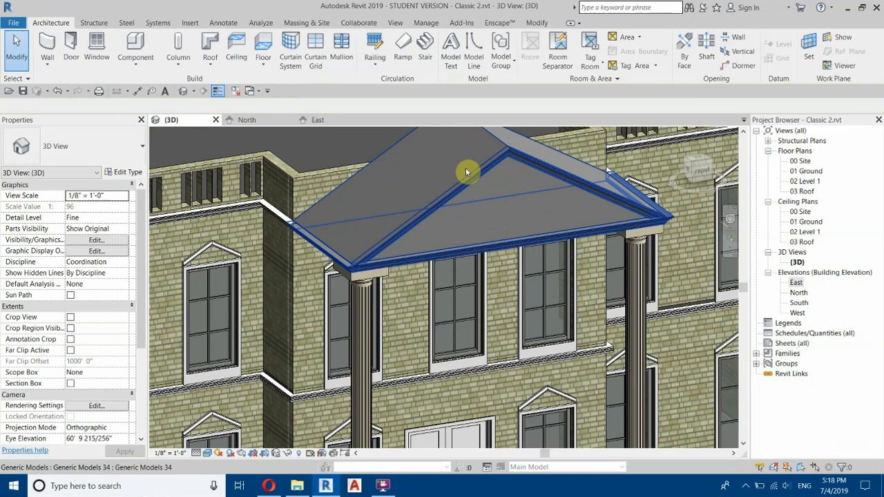
left_click(465, 169)
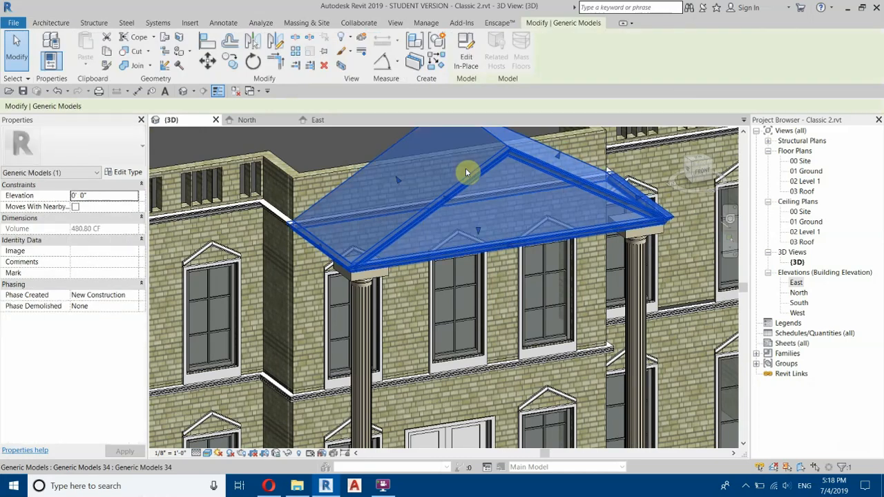
middle_click_drag(502, 222, 430, 323)
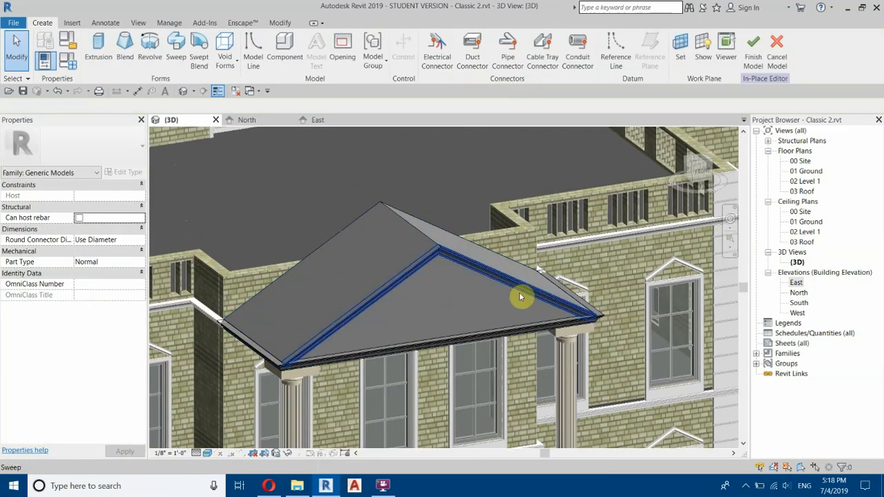
left_click(537, 330)
left_click(527, 334, "ctrl")
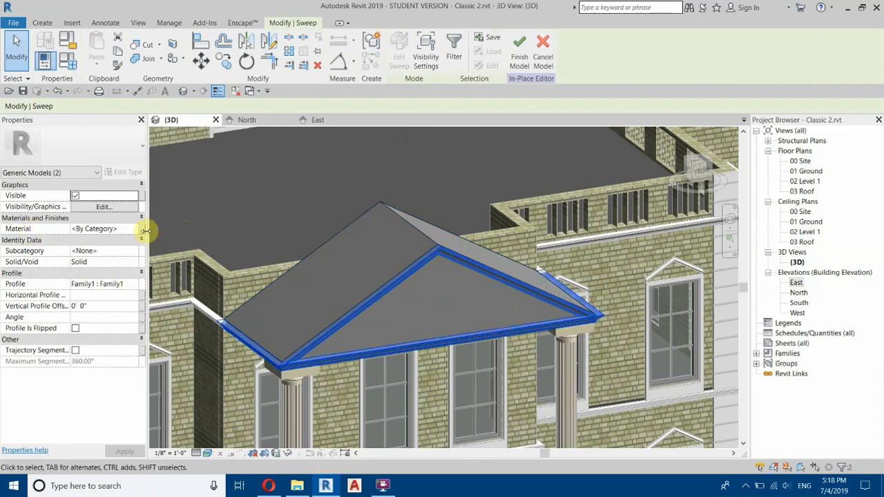
left_click(118, 233)
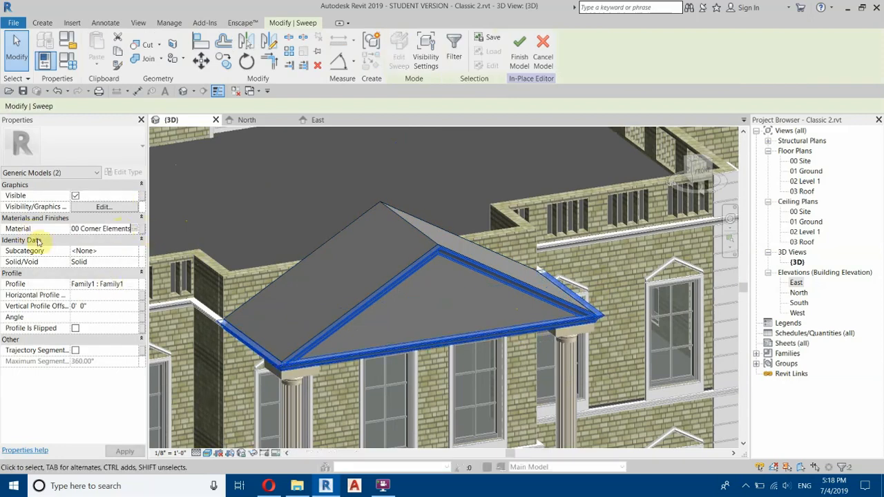
left_click(355, 182)
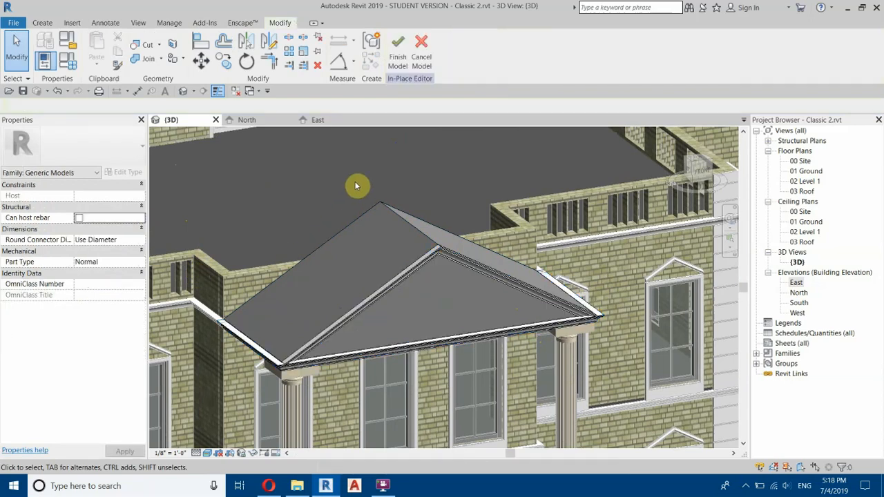
Assign the 00 Walls material to the pediment's main extrusion and finish the in-place model
left_click(422, 236)
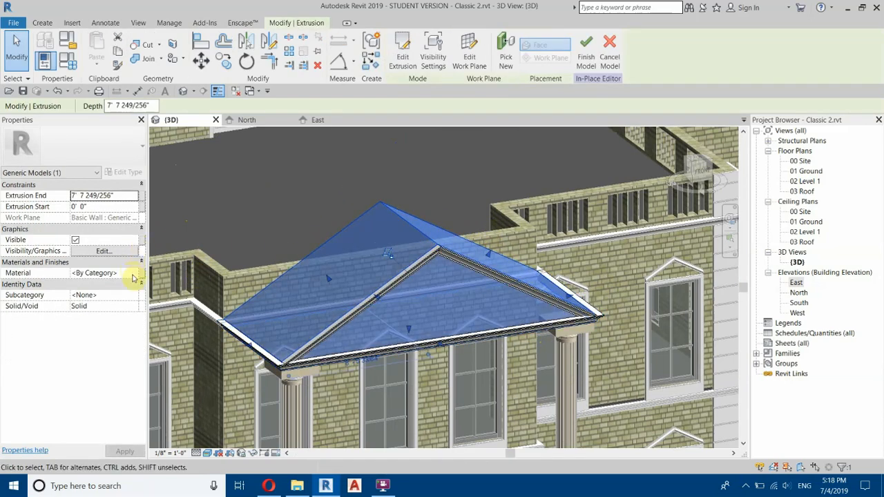
left_click(135, 274)
left_click(135, 274)
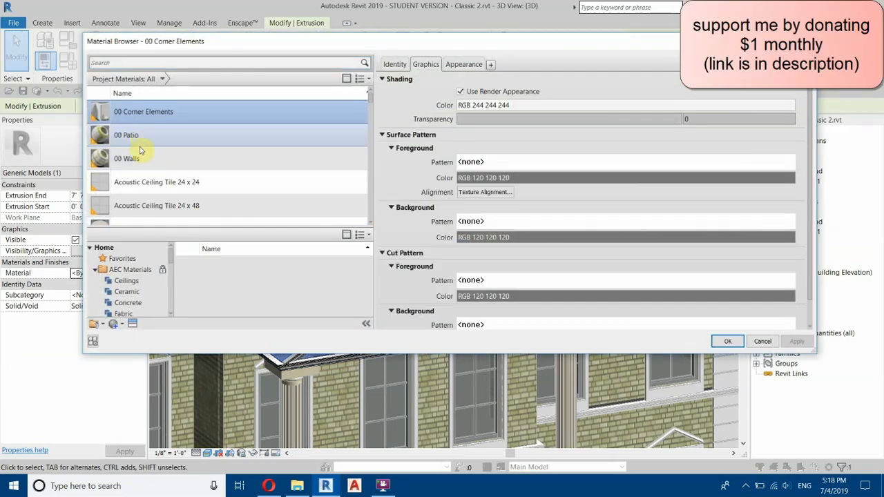
left_click(124, 158)
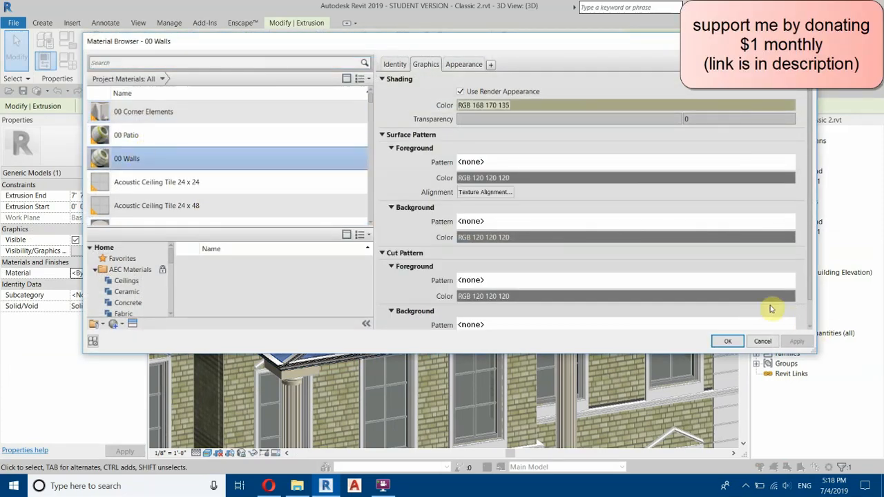
left_click(728, 342)
key("Escape")
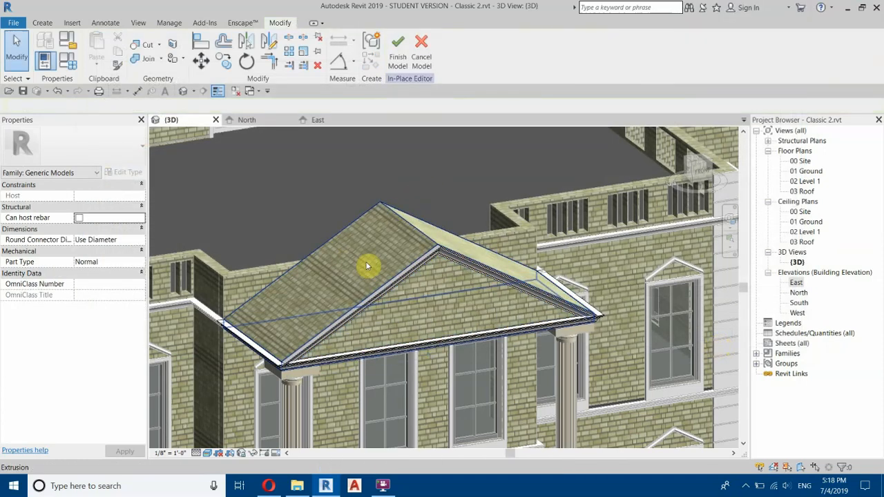
scroll(455, 210, "down", 3)
middle_click_drag(448, 346, 507, 293)
left_click(398, 48)
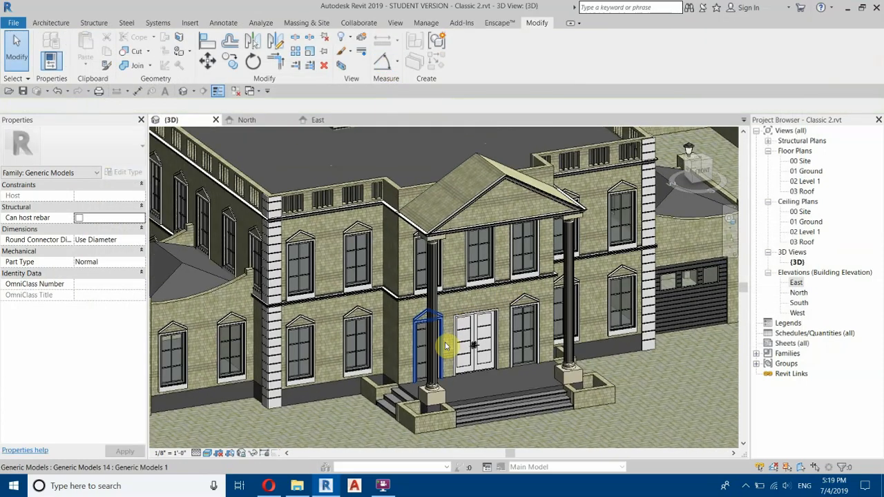
Set the Column2 material of the entrance columns' Column_10202 type to 00 Corner Elements
scroll(418, 359, "up", 3)
scroll(432, 411, "up", 1)
middle_click_drag(444, 414, 359, 361)
middle_click_drag(377, 267, 299, 413)
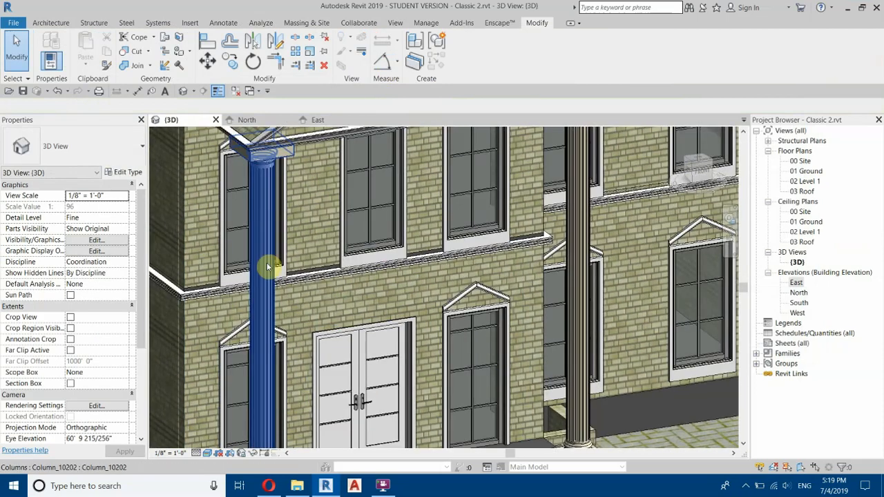
left_click(276, 237)
middle_click_drag(276, 237, 359, 200)
left_click(119, 172)
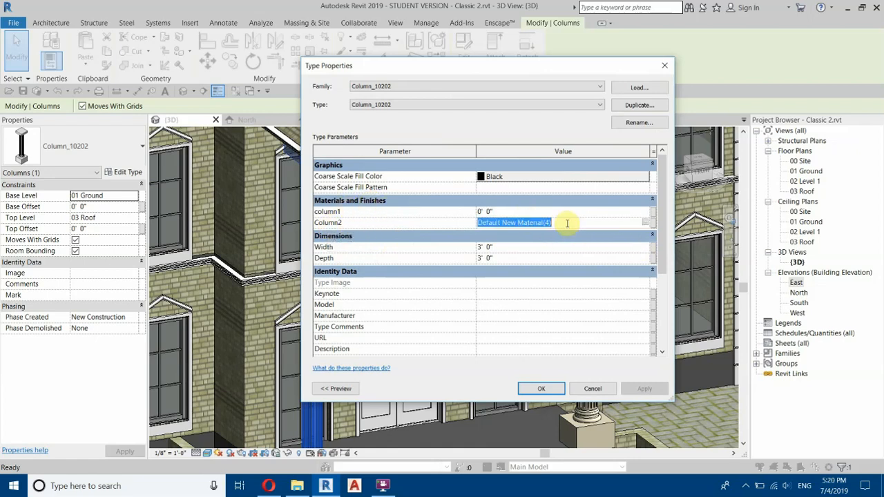
left_click(541, 389)
key("Escape")
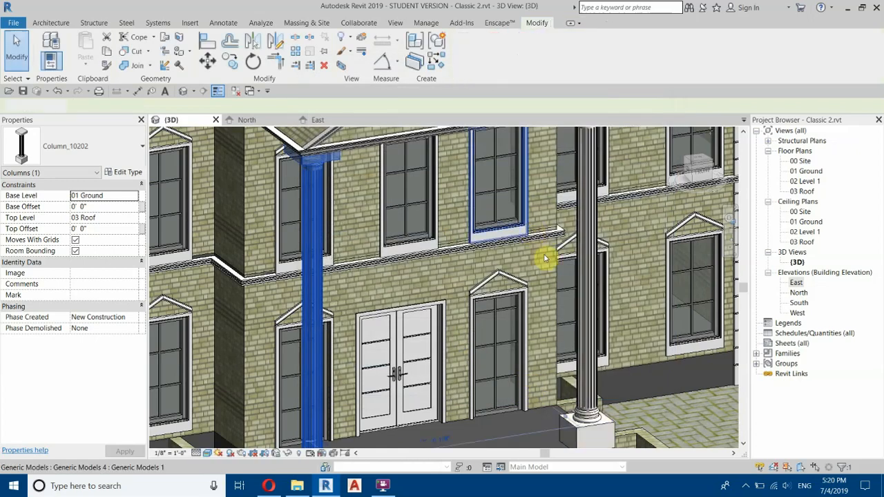
Set the material of the four lamp-topped columns' Rectangular Column 24" x 24" type to 00 Corner Elements
scroll(535, 251, "down", 2)
middle_click_drag(408, 351, 537, 372)
middle_click_drag(189, 360, 359, 372)
scroll(286, 321, "up", 2)
left_click(315, 299)
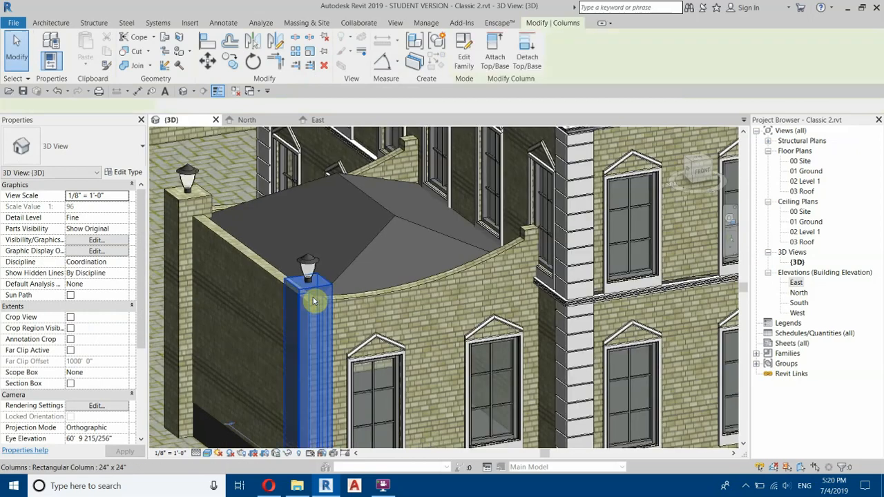
left_click(177, 234, "ctrl")
scroll(194, 283, "down", 3)
middle_click_drag(432, 319, 146, 387)
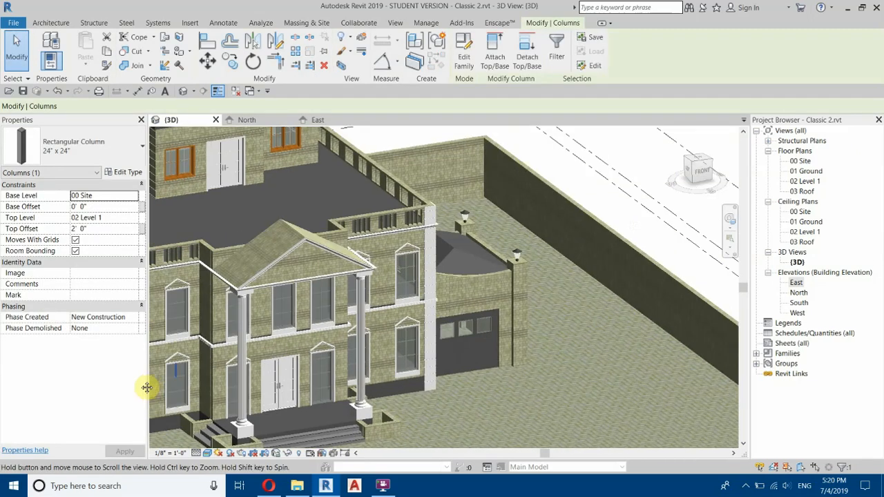
scroll(469, 273, "up", 1)
left_click(489, 283, "ctrl")
left_click(428, 224, "ctrl")
left_click(125, 173)
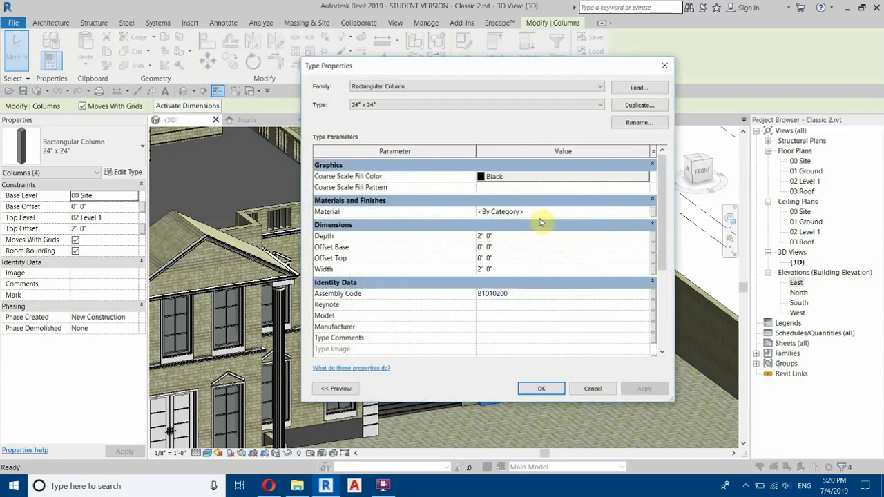
left_click(544, 389)
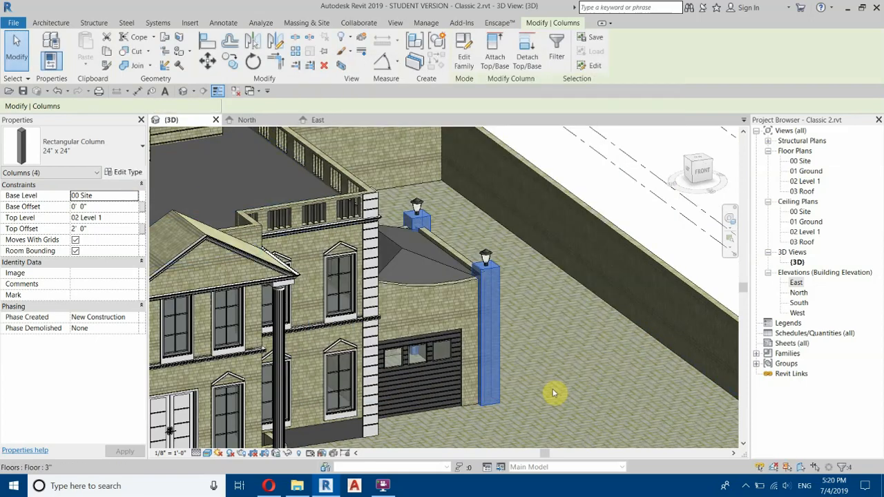
left_click(576, 253)
Set the exterior and interior frame and trim materials of the rooftop block's Window-Casement-Double 48" x 60" type to 00 Corner Elements
middle_click_drag(576, 253, 228, 321, "shift")
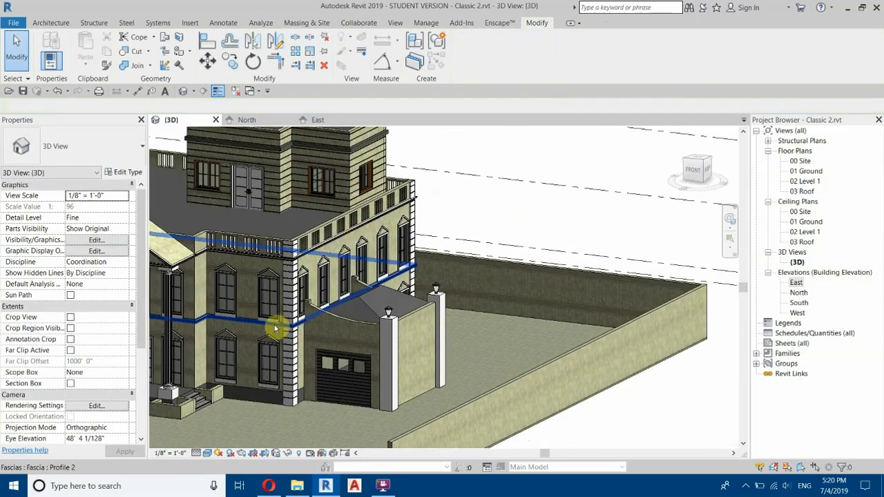
scroll(297, 173, "up", 4)
middle_click_drag(297, 173, 385, 288)
left_click(384, 336)
middle_click_drag(391, 345, 303, 348, "shift")
middle_click_drag(304, 348, 461, 338)
left_click(128, 172)
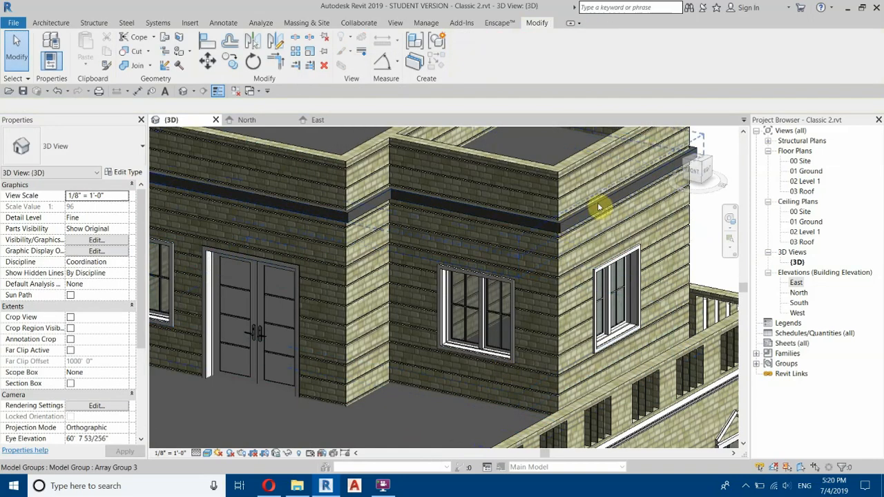
Change the structure layer material of the rooftop block's Generic - 12" roof type to 00 Corner Elements
scroll(467, 300, "up", 3)
left_click(467, 300)
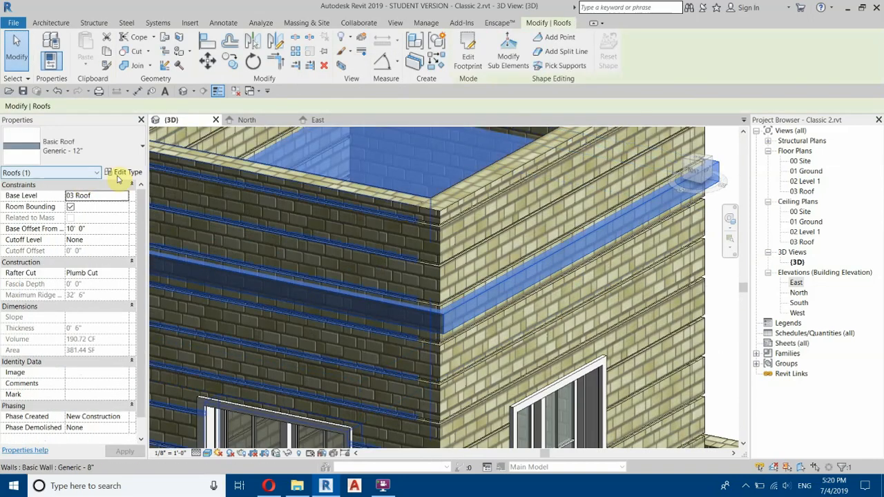
left_click(128, 172)
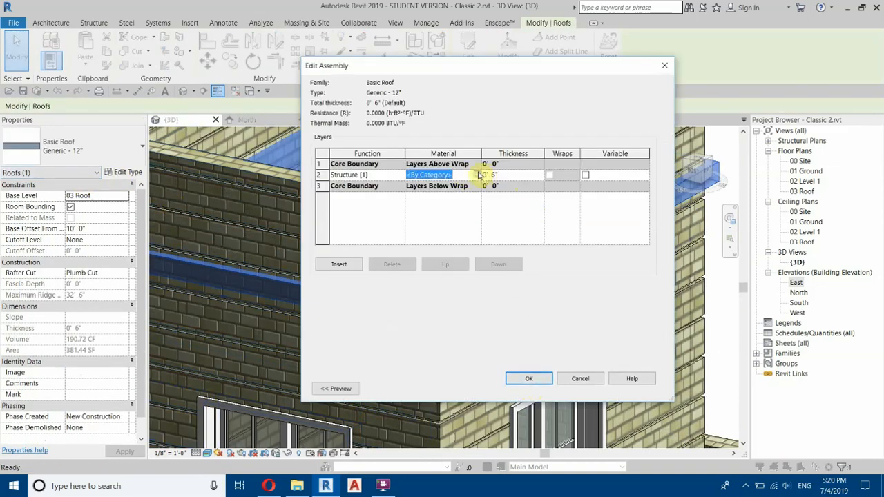
left_click(479, 176)
left_click(138, 116)
left_click(727, 339)
left_click(528, 379)
left_click(710, 318)
scroll(479, 239, "down", 7)
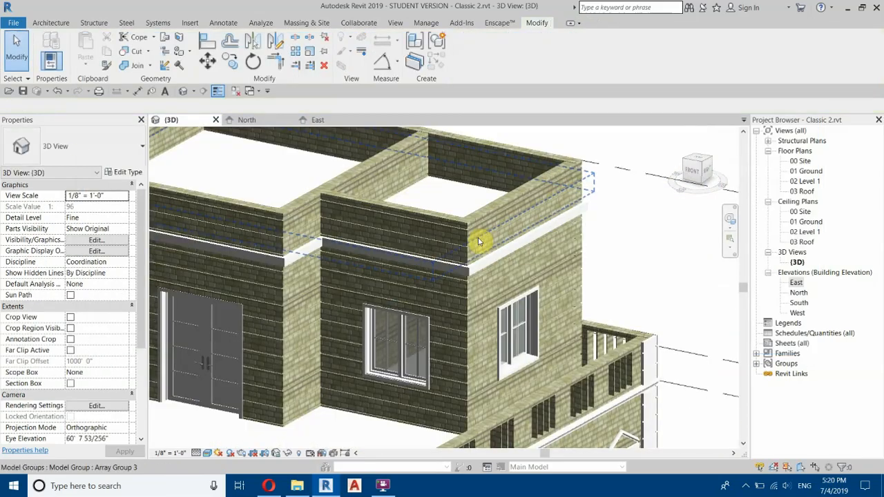
Create a new project material and rename it 00 Concrete
middle_click_drag(464, 249, 401, 315, "shift")
scroll(401, 316, "up", 3)
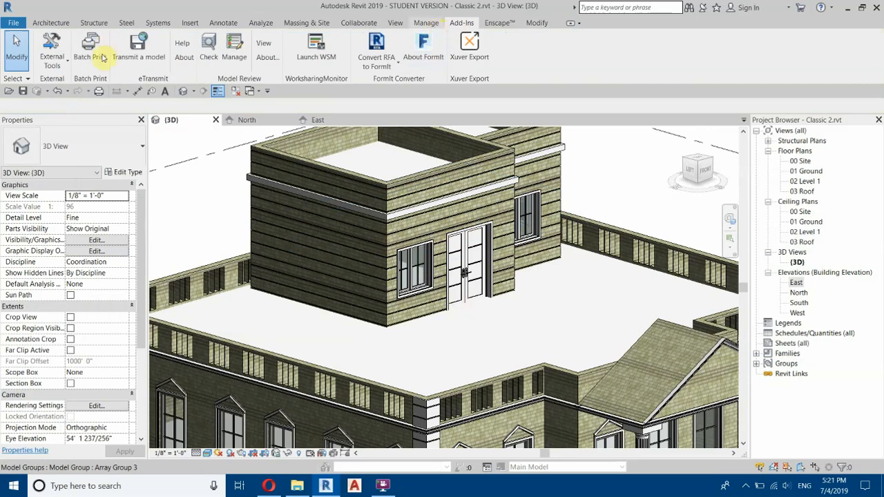
left_click(41, 51)
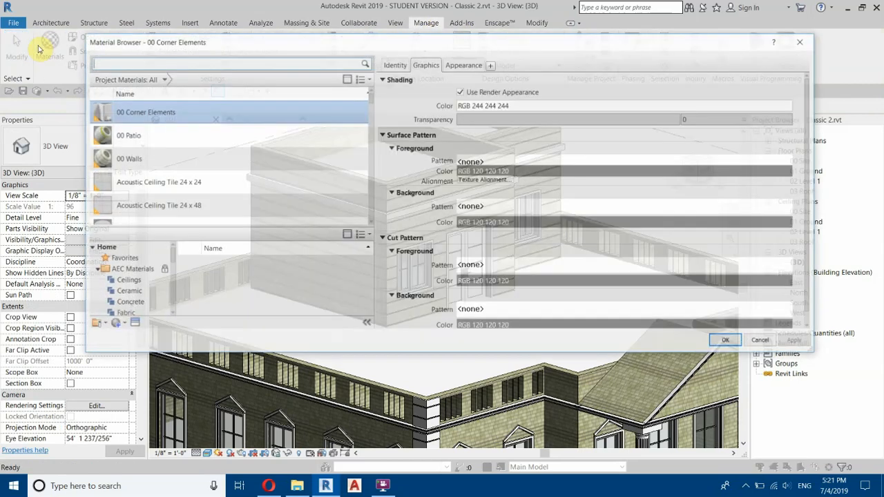
left_click(113, 324)
left_click(119, 337)
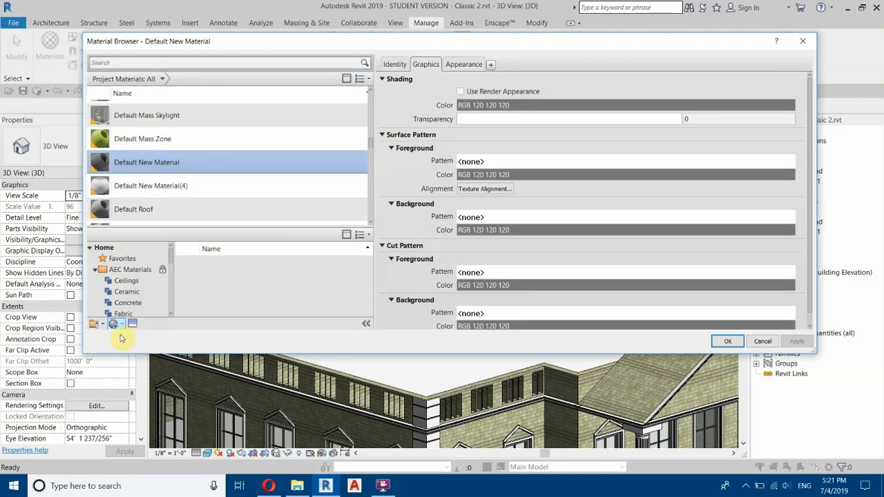
right_click(172, 168)
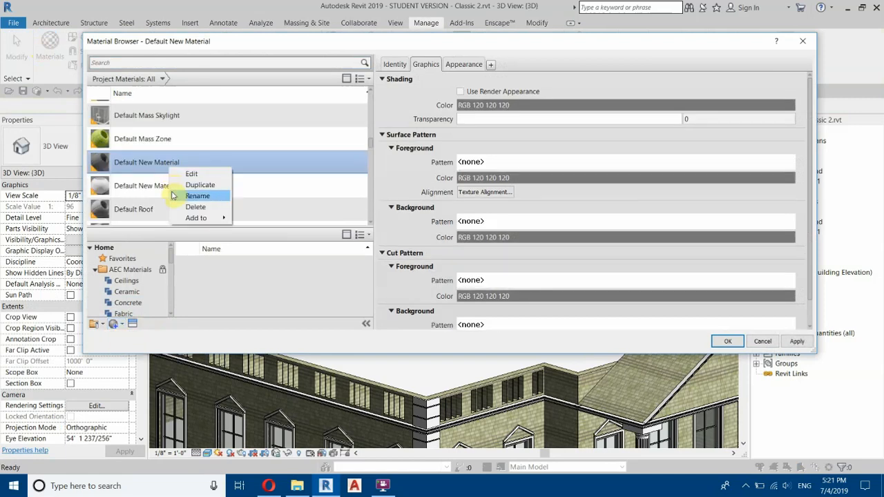
left_click(172, 195)
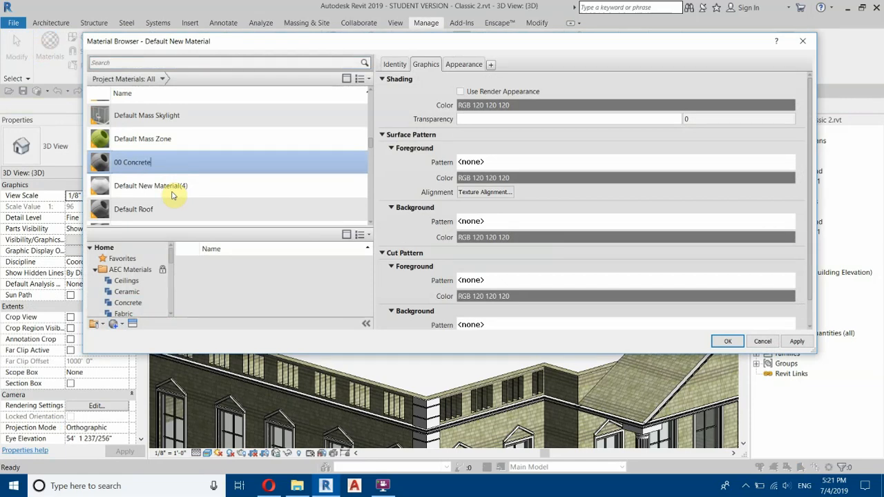
Open the asset library for 00 Concrete and list the Concrete category of the Appearance Library
left_click(132, 324)
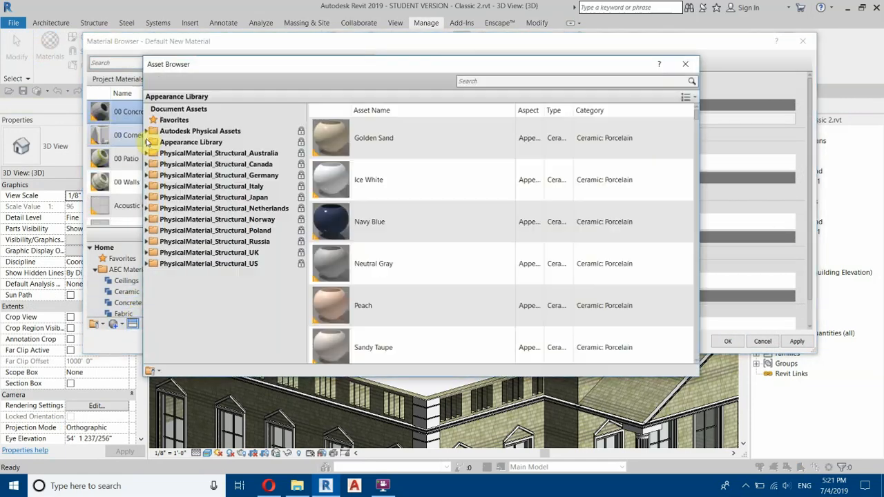
left_click(148, 141)
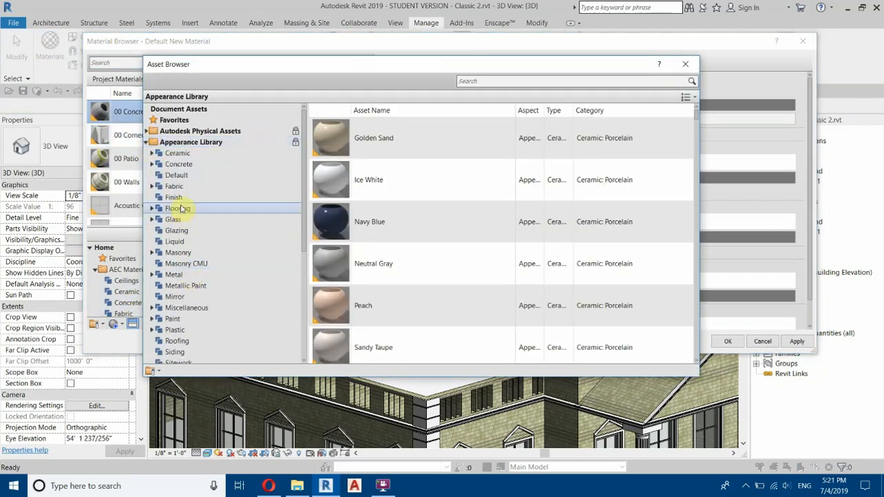
scroll(187, 279, "down", 1)
scroll(195, 285, "down", 1)
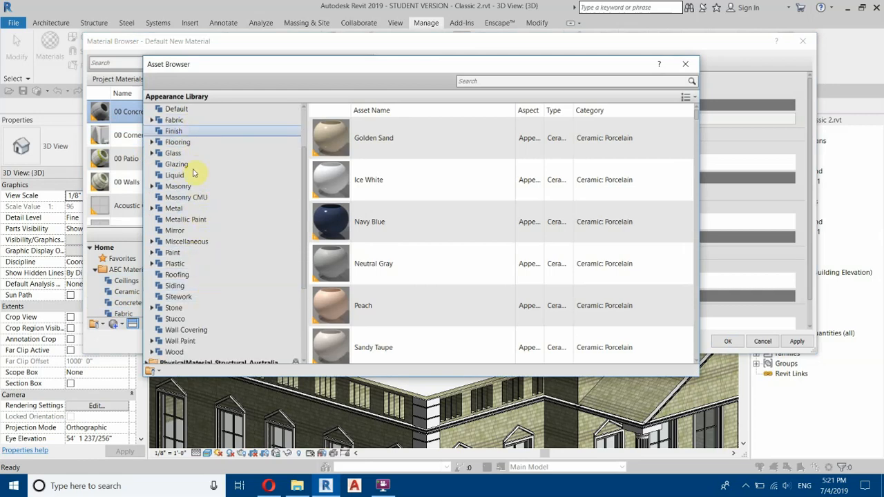
scroll(198, 298, "down", 1)
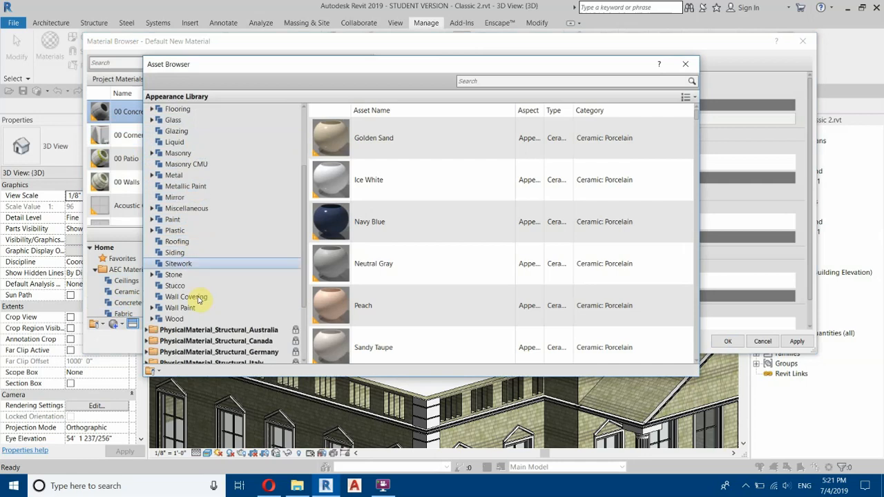
scroll(201, 266, "up", 3)
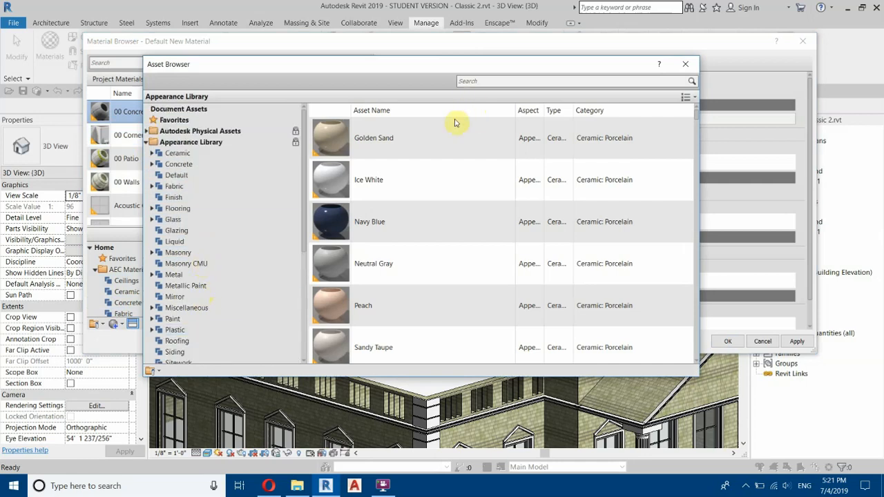
left_click(152, 165)
left_click(178, 164)
Try the Rough - Pink concrete appearance on the 00 Concrete material
scroll(460, 187, "down", 3)
scroll(495, 195, "up", 2)
scroll(558, 211, "down", 4)
scroll(560, 221, "down", 4)
scroll(571, 236, "up", 2)
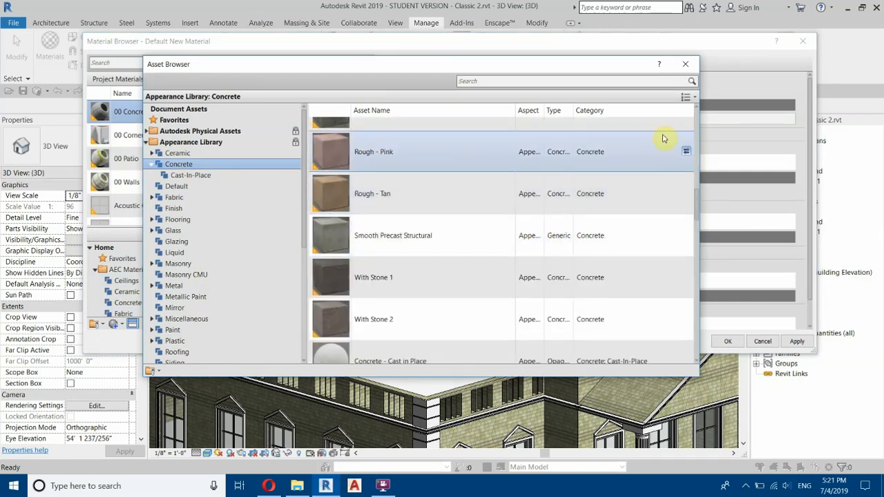
left_click(687, 151)
Replace the appearance of 00 Concrete with the Flat - Broom Gray asset and accept the material changes
left_click_drag(608, 70, 529, 25)
scroll(360, 244, "down", 5)
scroll(289, 160, "down", 5)
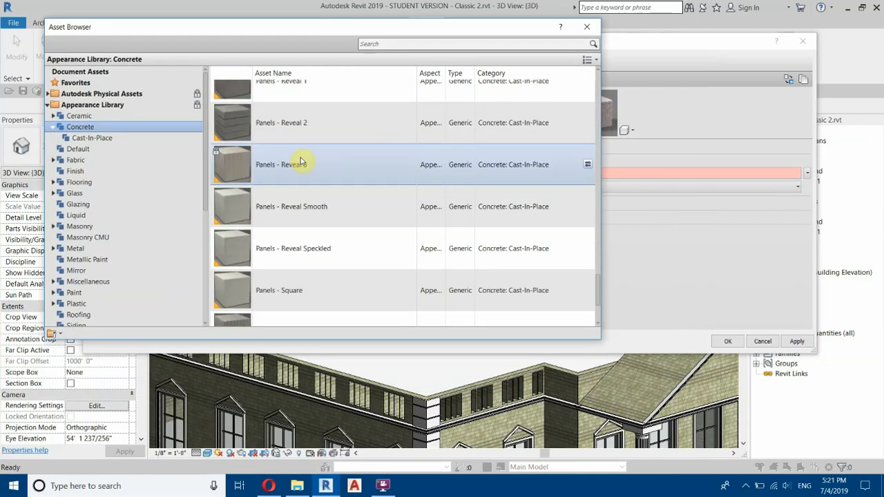
scroll(348, 185, "up", 5)
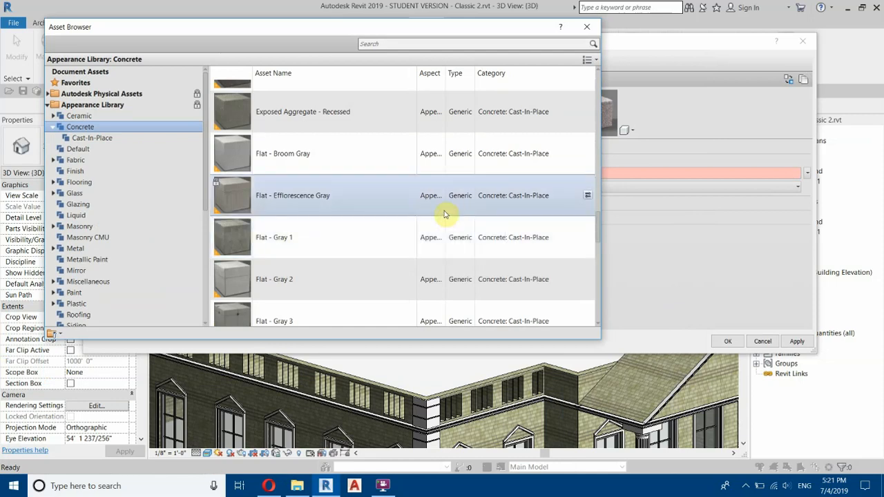
left_click(591, 159)
mouse_move(449, 22)
left_mouse_down()
mouse_move(336, 346)
mouse_move(445, 15)
left_mouse_up()
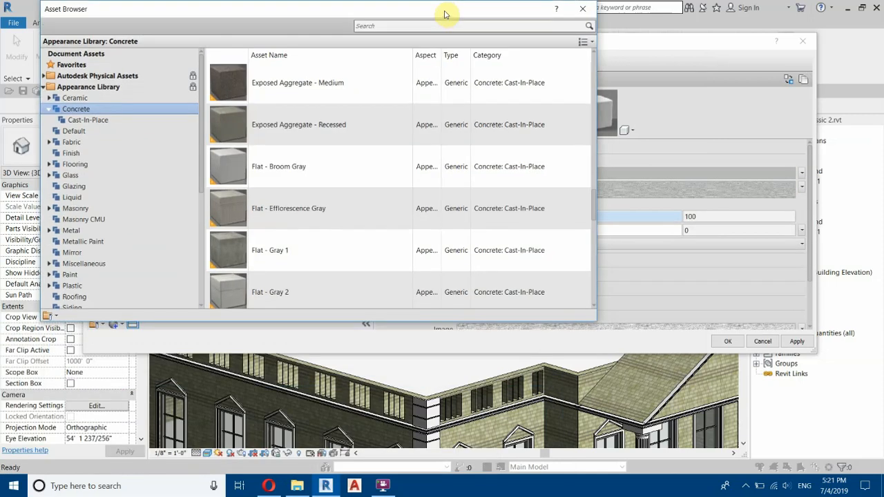
left_click(581, 11)
left_click(728, 341)
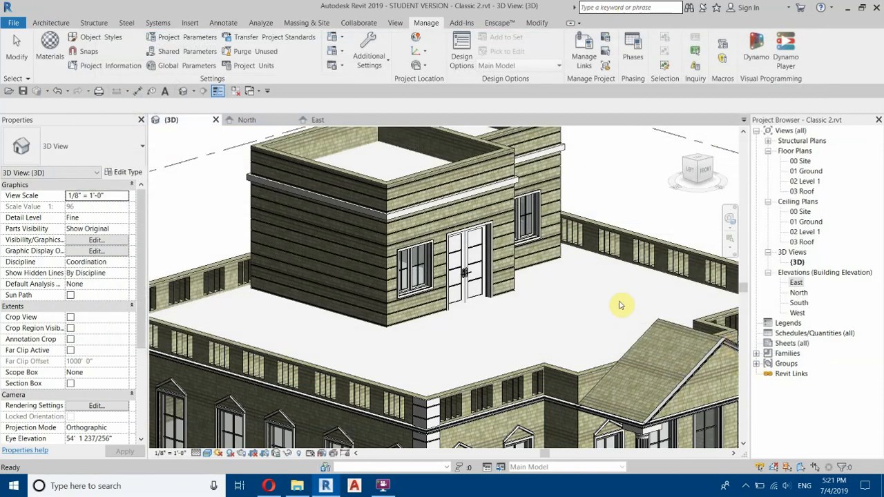
Paint the top face of the main flat roof around the rooftop block with the 00 Concrete material
scroll(559, 242, "right", 3)
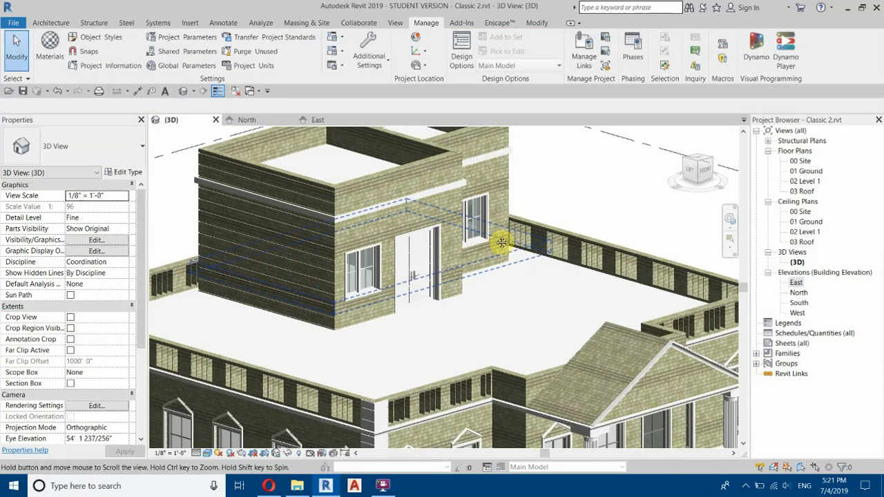
left_click(537, 23)
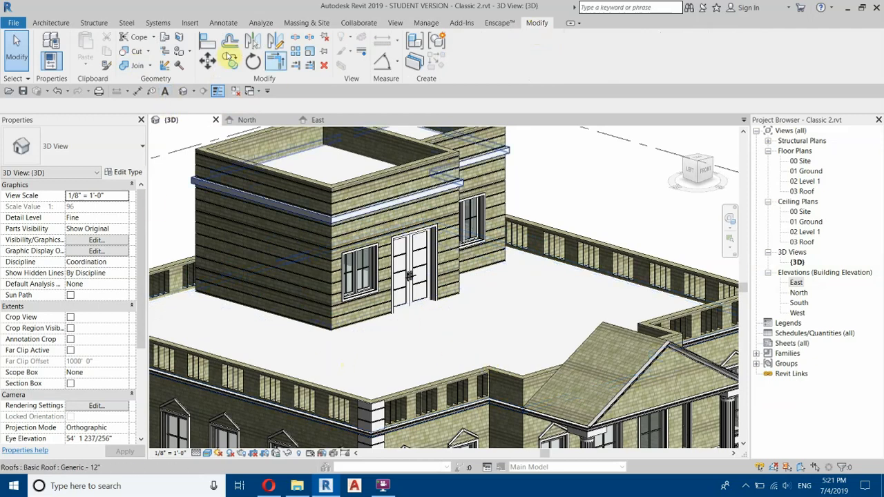
left_click(178, 55)
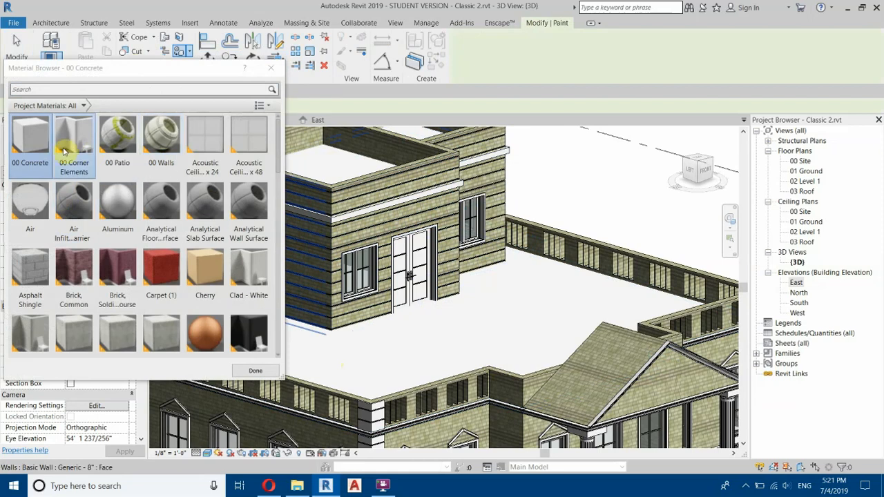
left_click(161, 161)
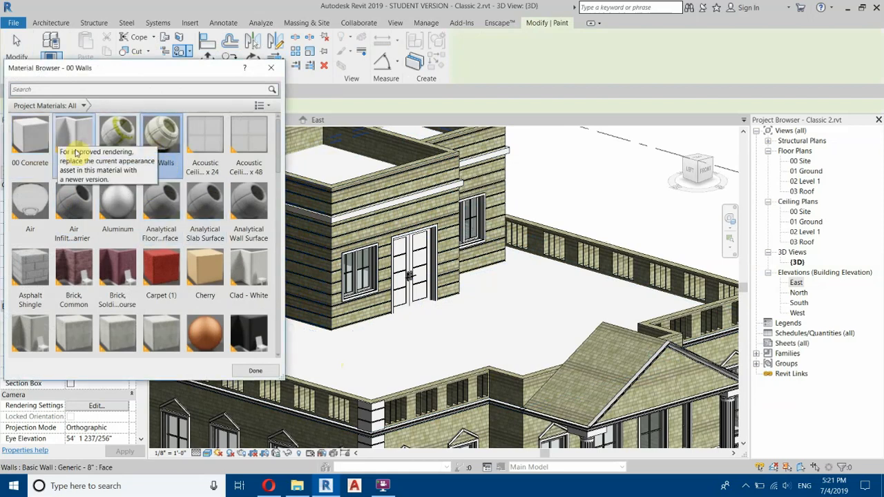
left_click(22, 146)
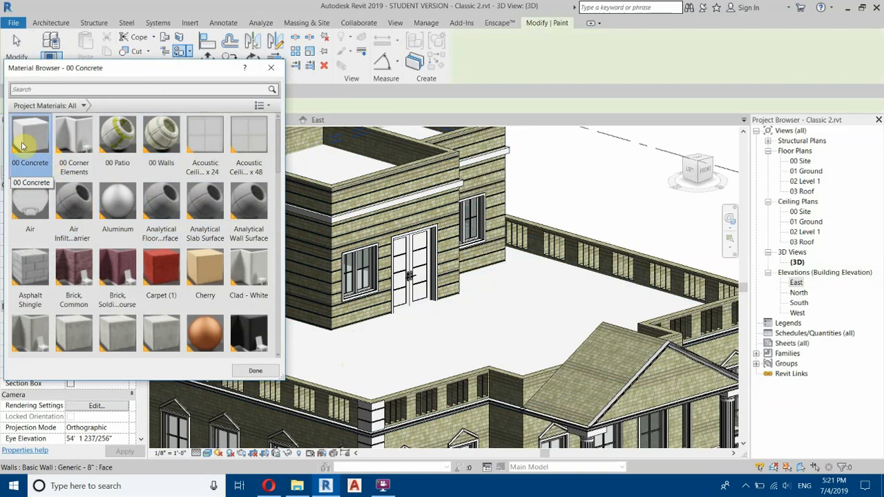
left_click(523, 344)
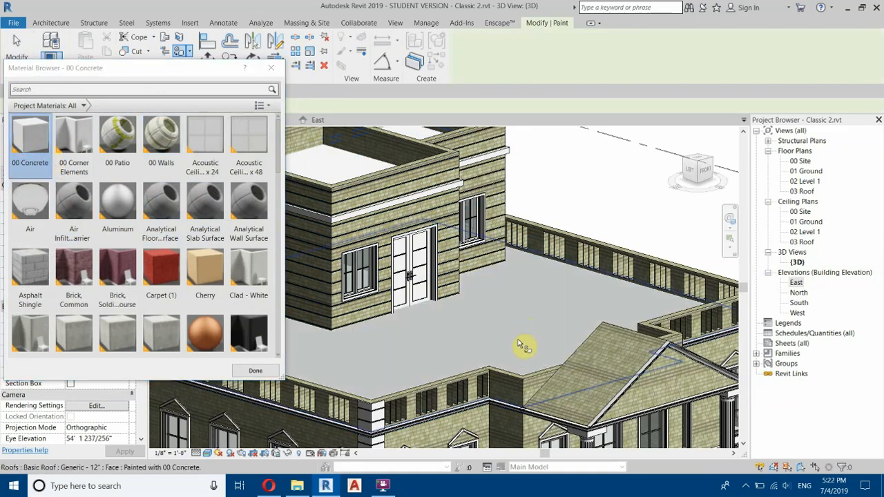
scroll(523, 344, "up", 5)
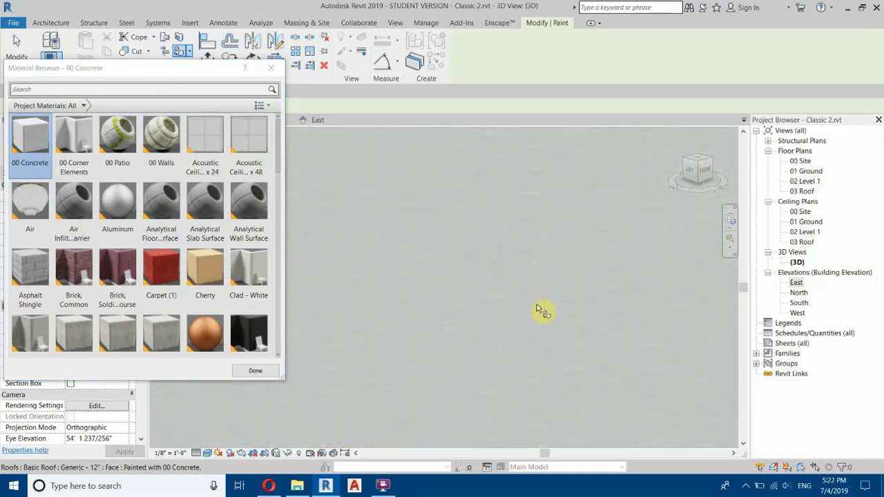
scroll(545, 309, "down", 5)
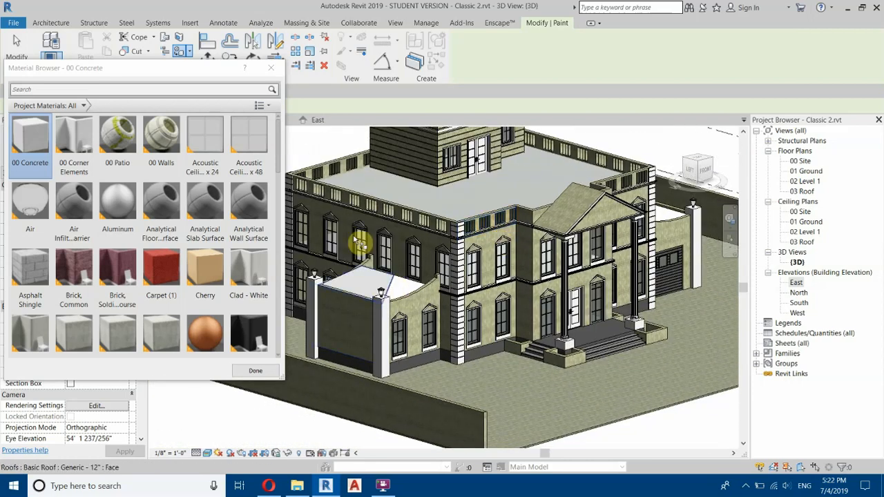
left_click(272, 69)
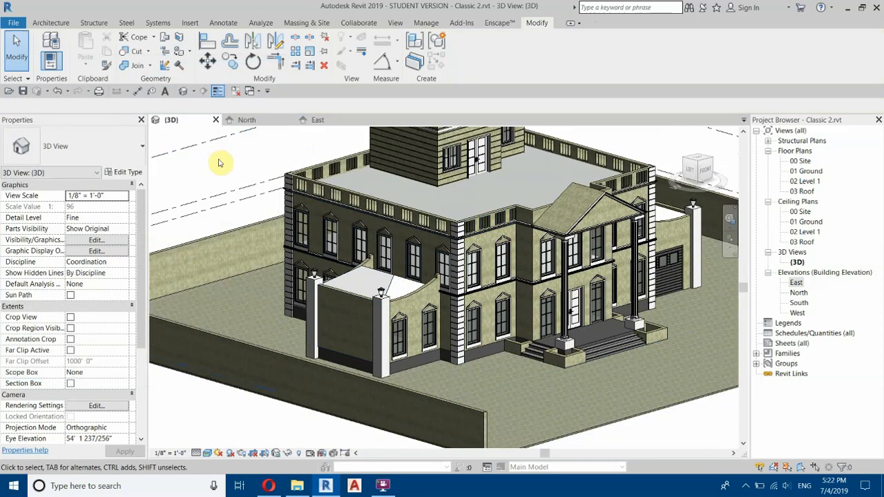
Duplicate the Generic - 12" type of the low side wing's roof, keeping the suggested name
left_click(397, 278)
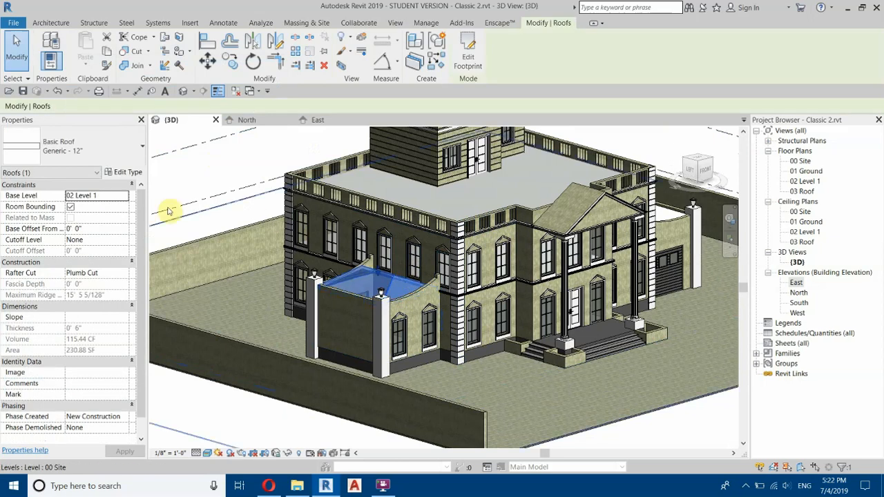
left_click(125, 172)
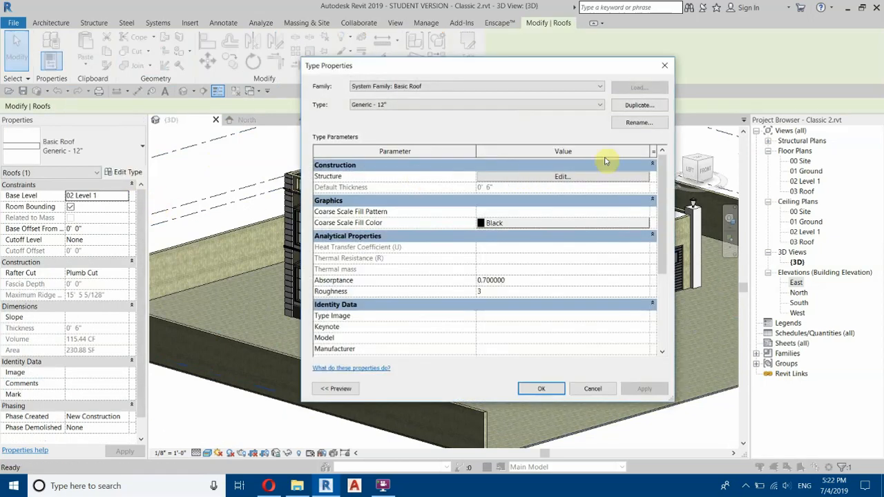
left_click(639, 105)
left_click(399, 274)
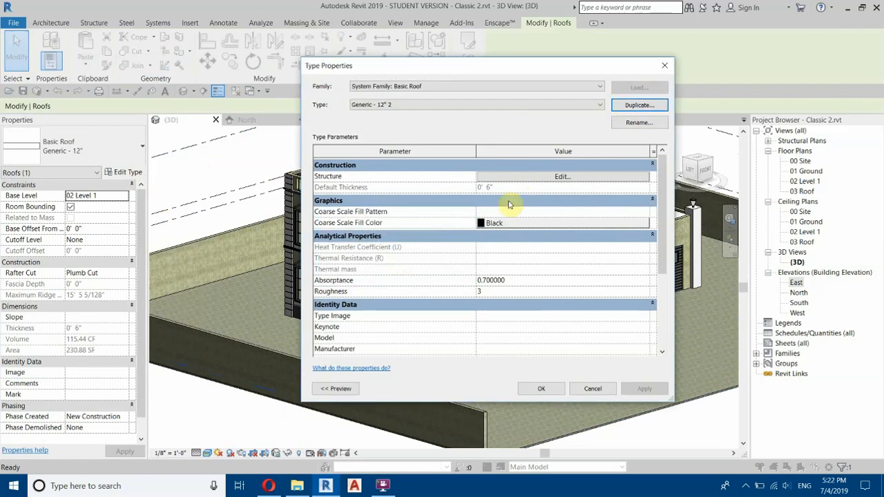
Create a new material named 00 Roof for the structure layer of the duplicated roof type
left_click(508, 170)
left_click(474, 168)
left_click(494, 178)
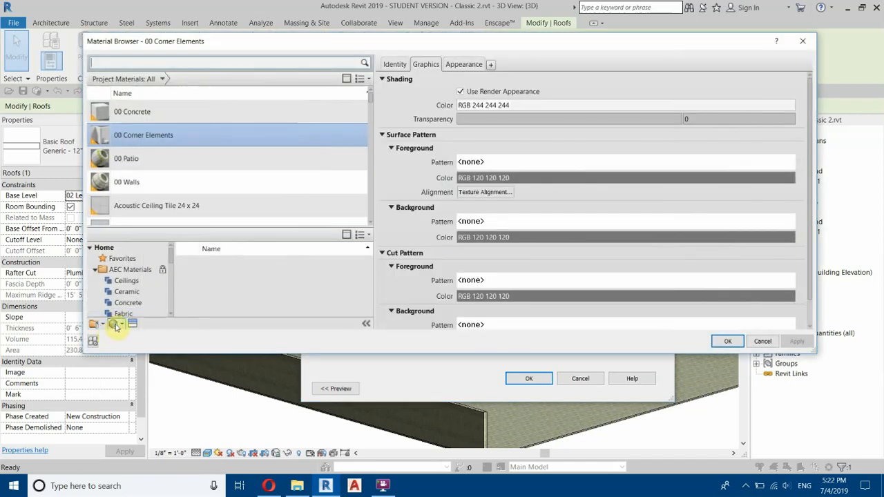
left_click(118, 326)
left_click(122, 336)
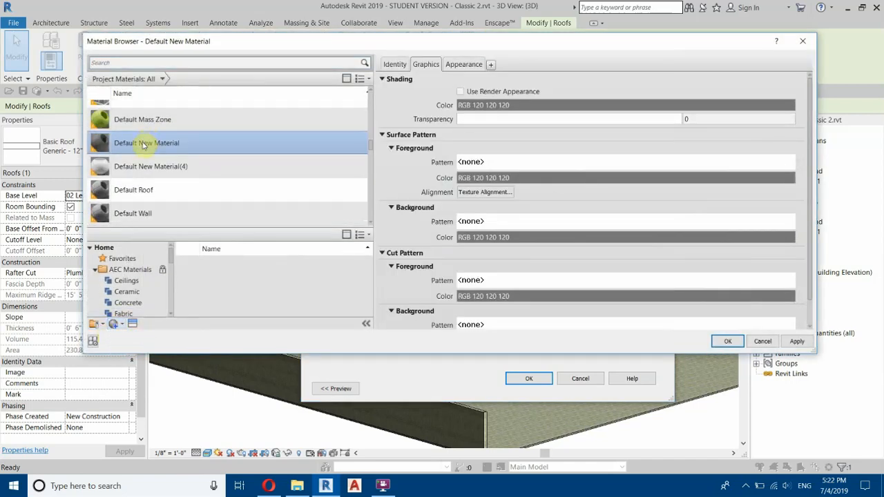
right_click(143, 143)
left_click(168, 170)
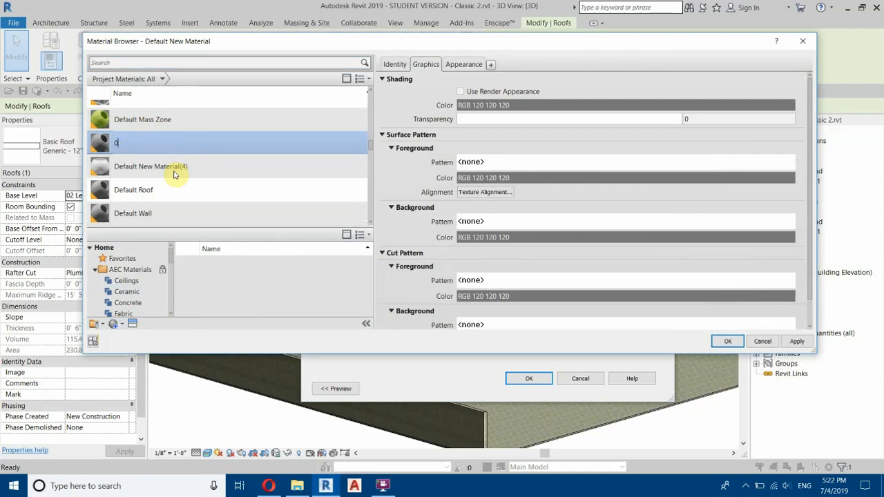
key("Return")
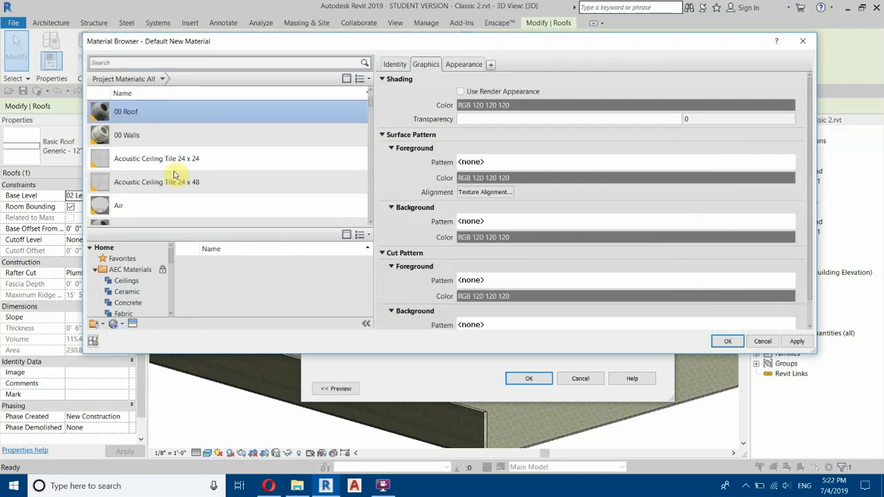
Replace the appearance of 00 Roof with the Shingle - Composition Dark Gray asset from the Roofing library
left_click(132, 323)
double_click(45, 87)
scroll(103, 221, "down", 1)
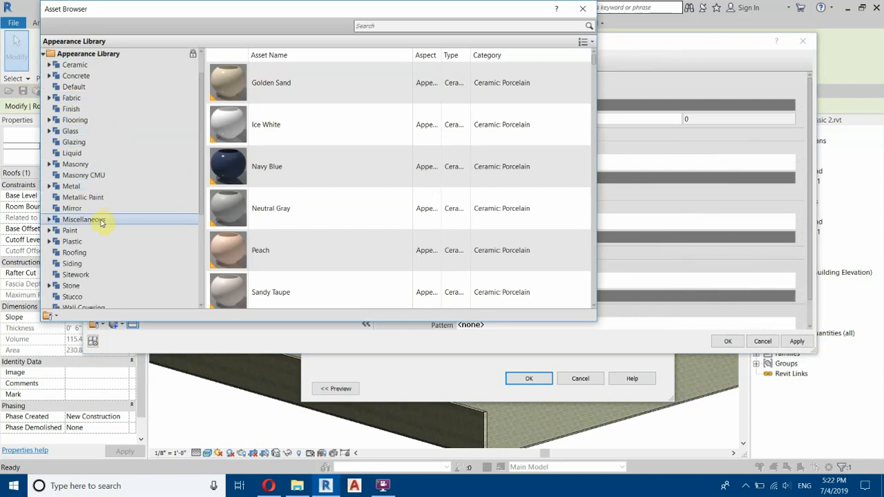
left_click(100, 252)
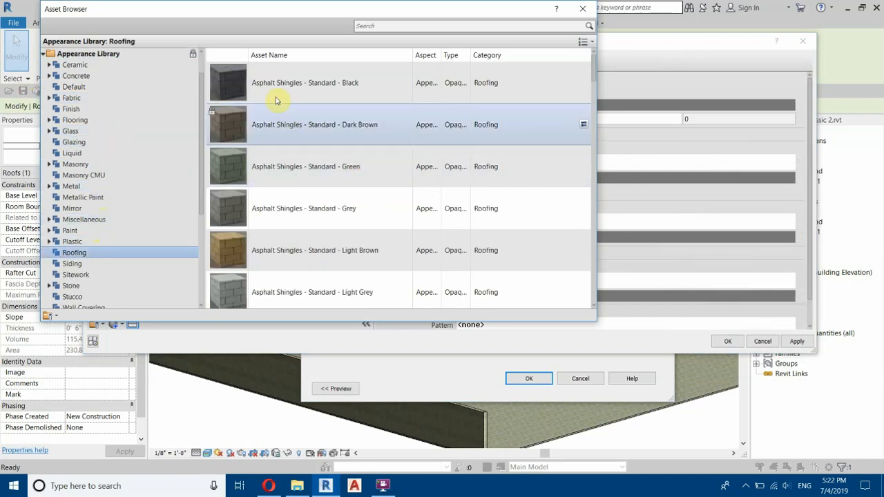
scroll(274, 228, "down", 5)
scroll(274, 228, "down", 3)
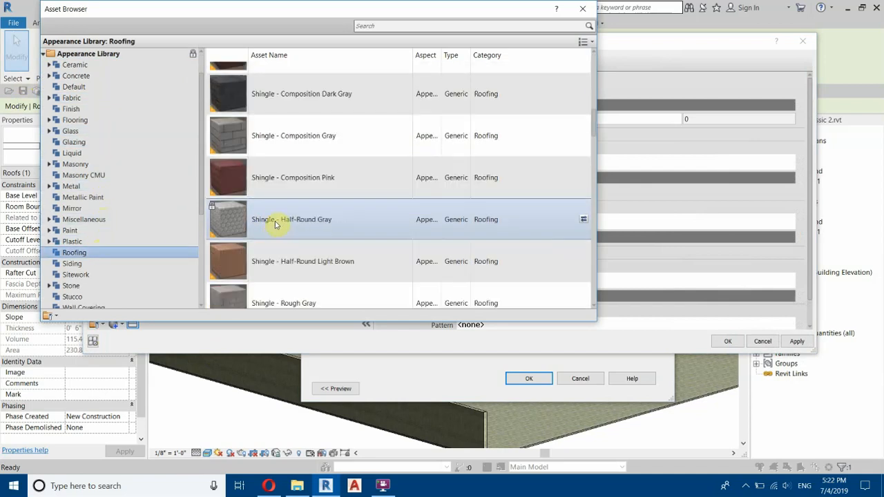
scroll(287, 192, "down", 3)
scroll(287, 194, "up", 4)
scroll(342, 203, "down", 5)
scroll(428, 226, "up", 5)
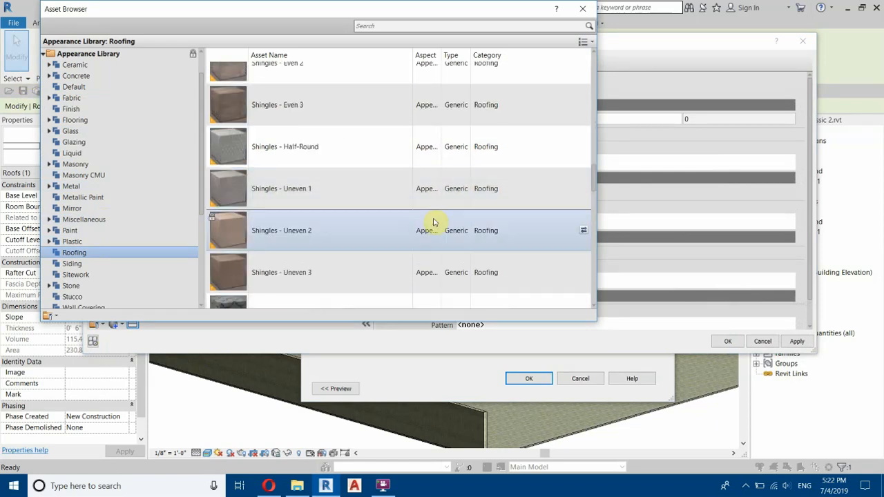
scroll(273, 183, "up", 3)
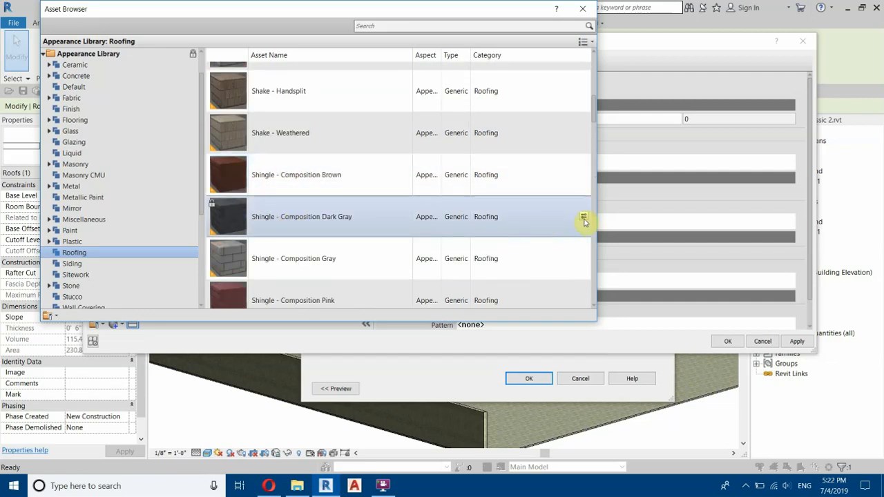
left_click(583, 218)
left_click(582, 9)
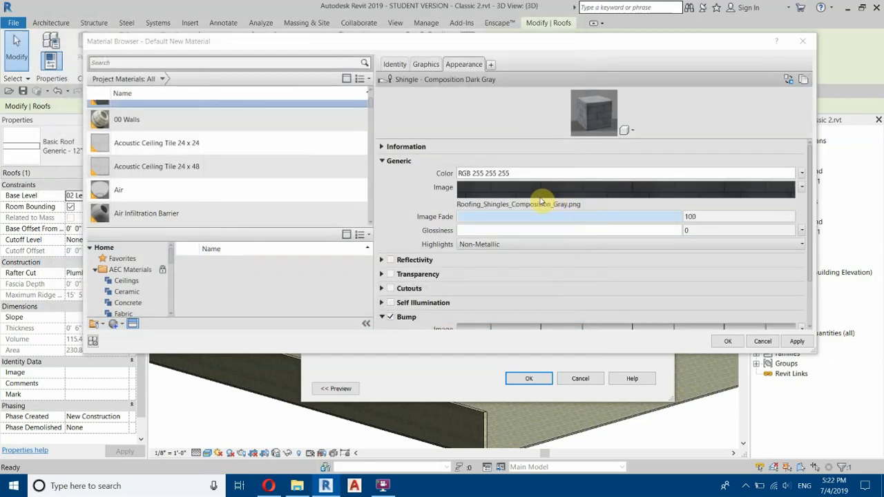
Assign 00 Roof to the structure layer of the Generic - 12" 2 roof type and accept the type changes
left_click(725, 341)
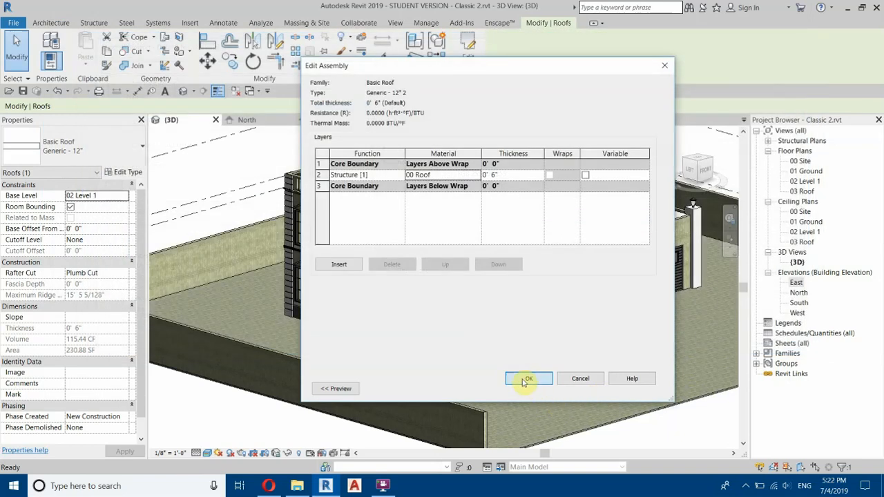
left_click(529, 378)
left_click(529, 385)
key("Escape")
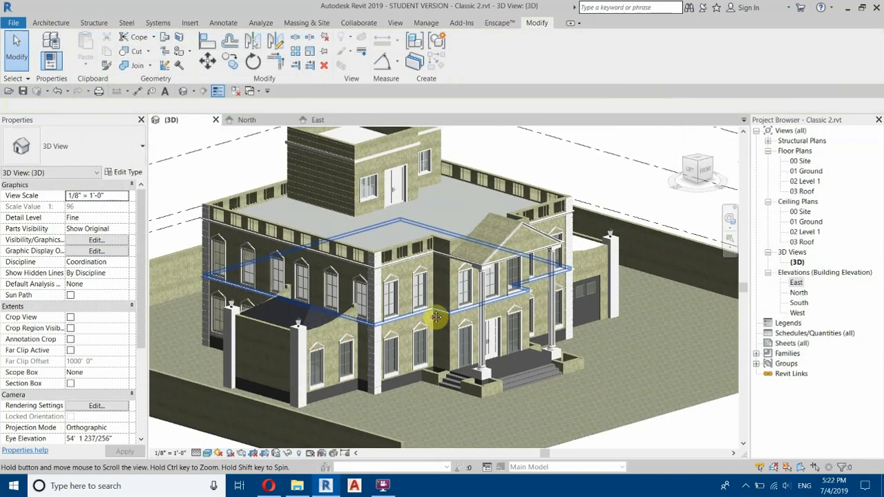
Match the roof over the garage wing to the type of the shingled roof on the opposite side wing
scroll(436, 317, "up", 5)
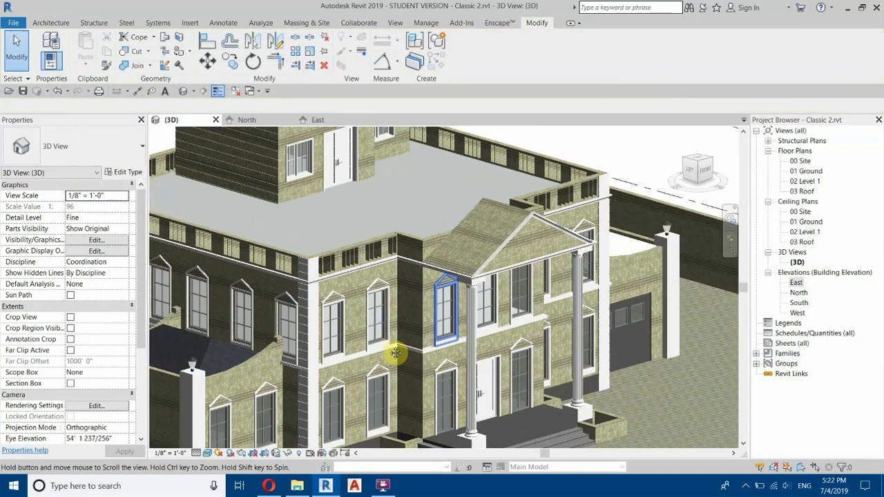
middle_click_drag(395, 354, 233, 272, "shift")
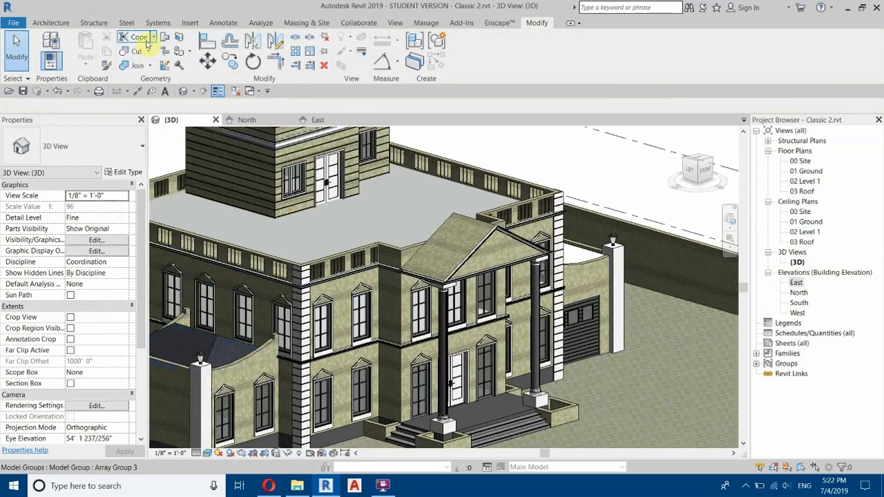
left_click(106, 66)
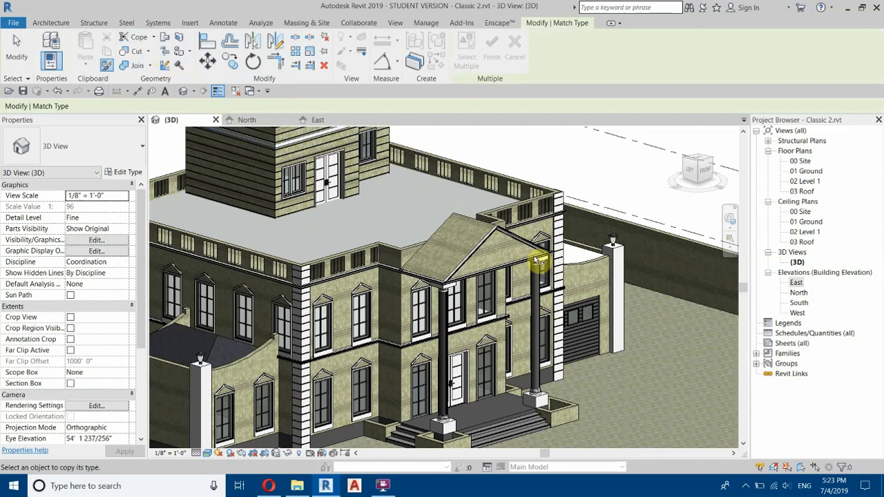
left_click(214, 352)
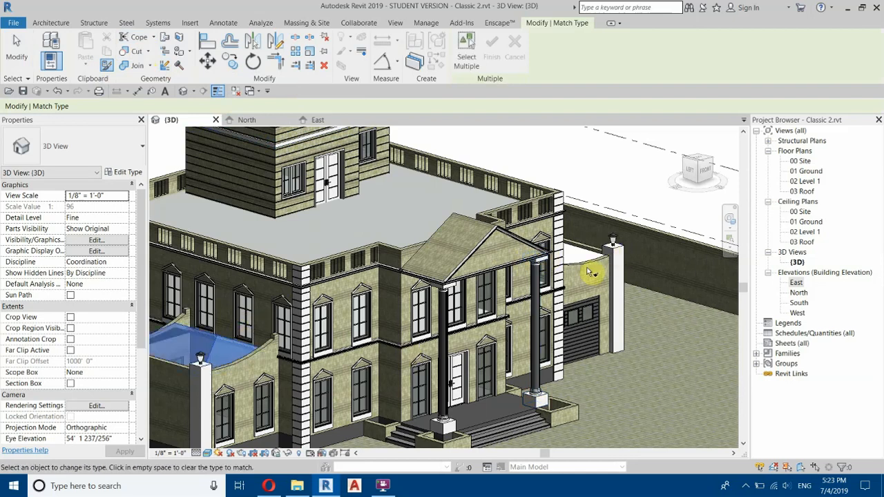
scroll(484, 345, "down", 2)
left_click(582, 300)
scroll(576, 312, "down", 2)
middle_click_drag(556, 319, 360, 384, "shift")
scroll(459, 386, "up", 10)
key("Escape")
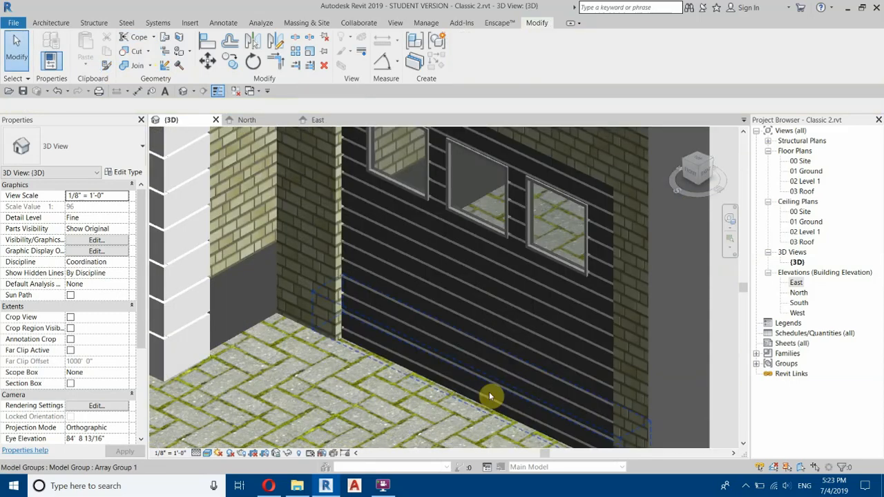
Set the structure layer material of the Garage Door wall type to 00 Corner Elements
left_click(449, 396)
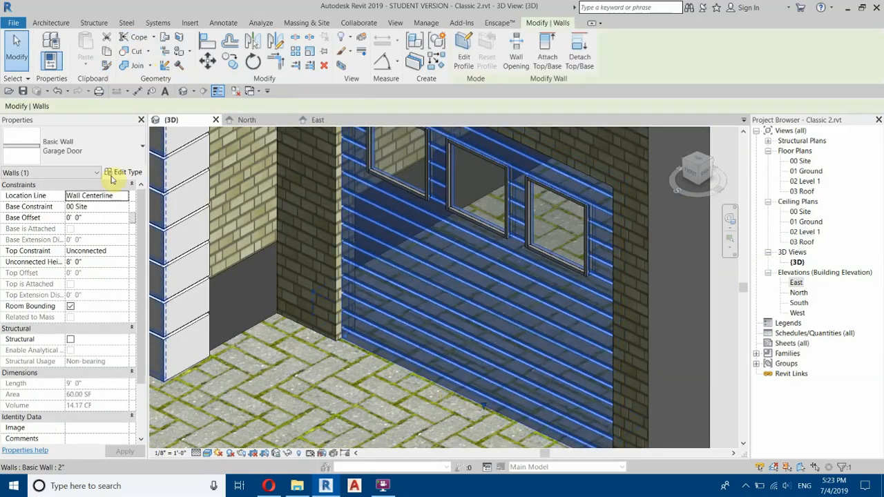
left_click(111, 174)
left_click(550, 180)
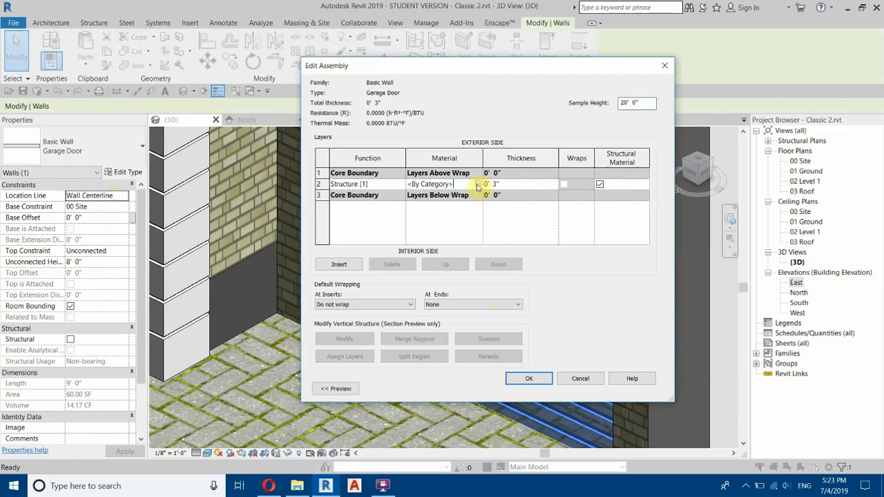
left_click(478, 183)
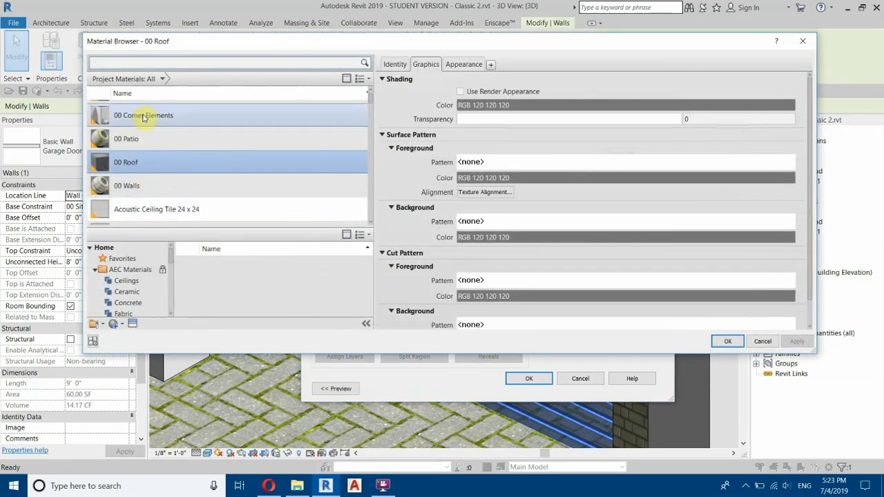
scroll(145, 123, "up", 1)
scroll(158, 176, "down", 3)
scroll(155, 153, "up", 3)
left_click(184, 138)
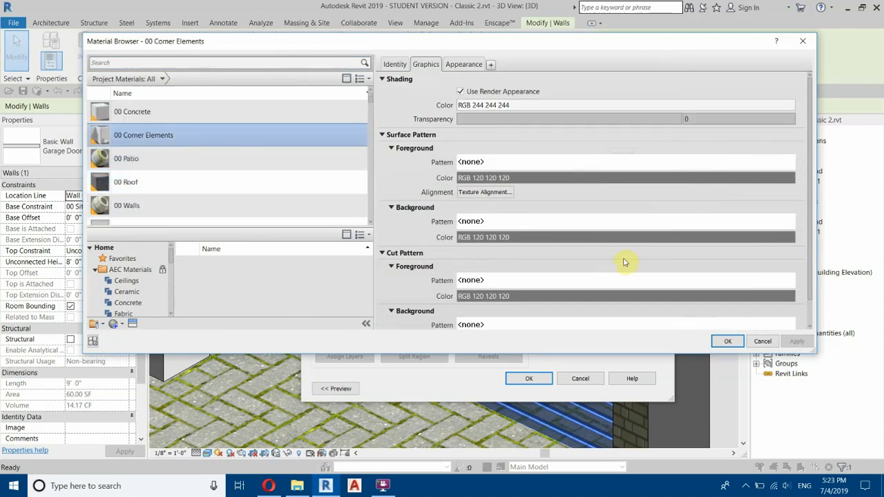
left_click(722, 343)
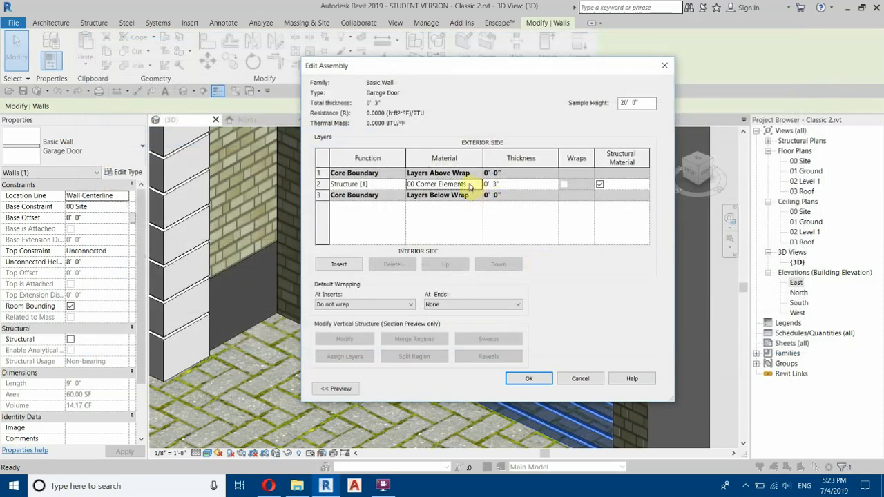
left_click_drag(469, 184, 308, 186)
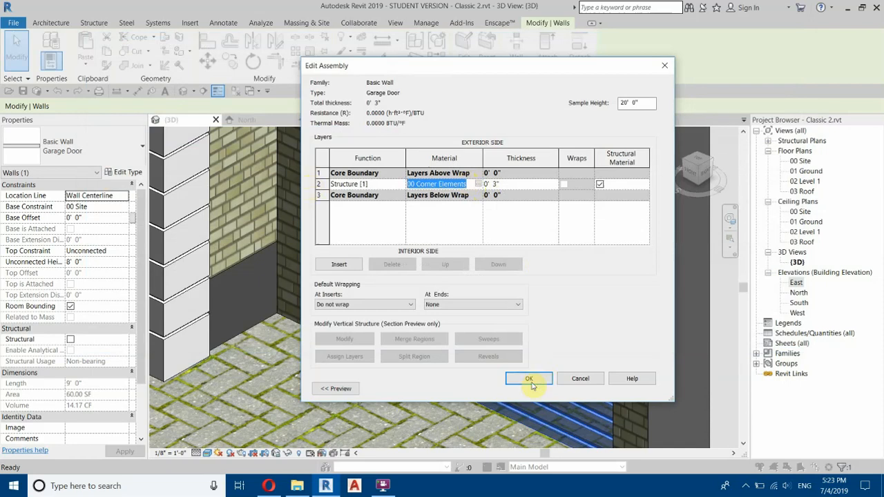
left_click(529, 378)
left_click(533, 330)
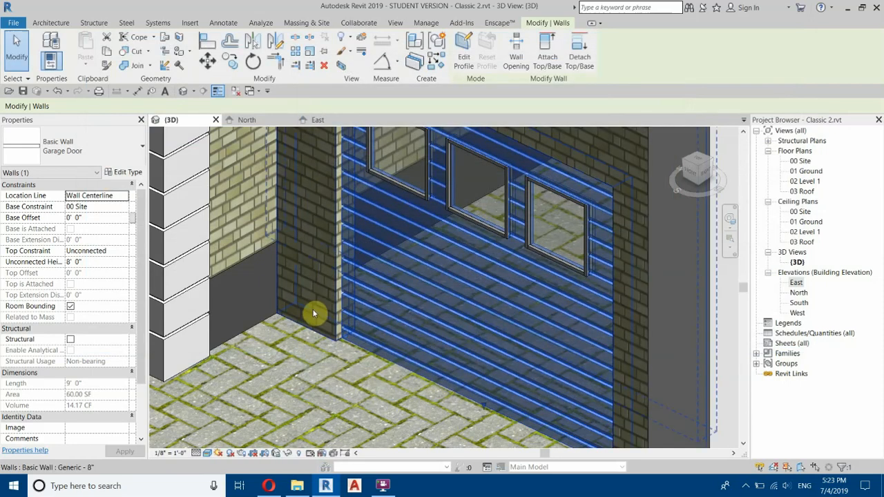
key("Escape")
Select all the low walls beside the entrance steps and around both porch column bases
scroll(488, 334, "down", 5)
middle_click_drag(331, 347, 428, 329)
scroll(422, 323, "up", 3)
left_click(417, 271)
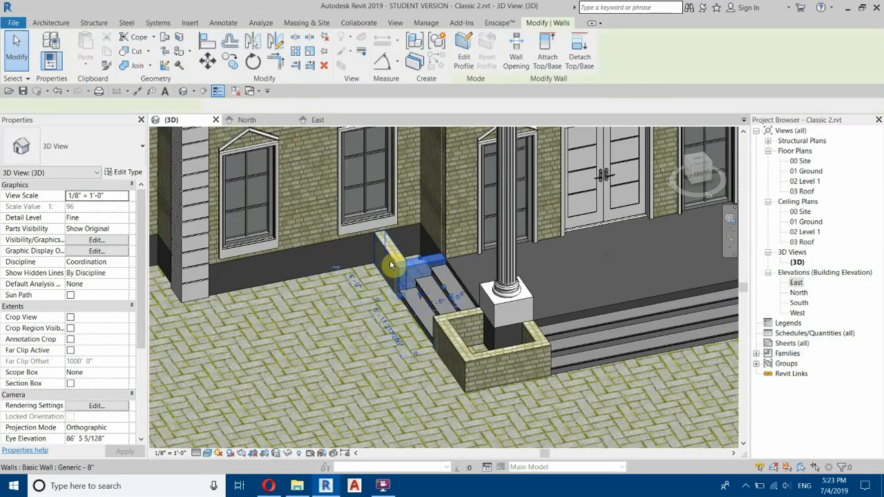
left_click(391, 264, "ctrl")
left_click(453, 351, "ctrl")
left_click(487, 369, "ctrl")
left_click(537, 338, "ctrl")
left_click(472, 323, "ctrl")
middle_click_drag(550, 325, 242, 358)
left_click(510, 335, "ctrl")
left_click(482, 330, "ctrl")
left_click(558, 307, "ctrl")
left_click(526, 279, "ctrl")
left_click(504, 222, "ctrl")
left_click(493, 202, "ctrl")
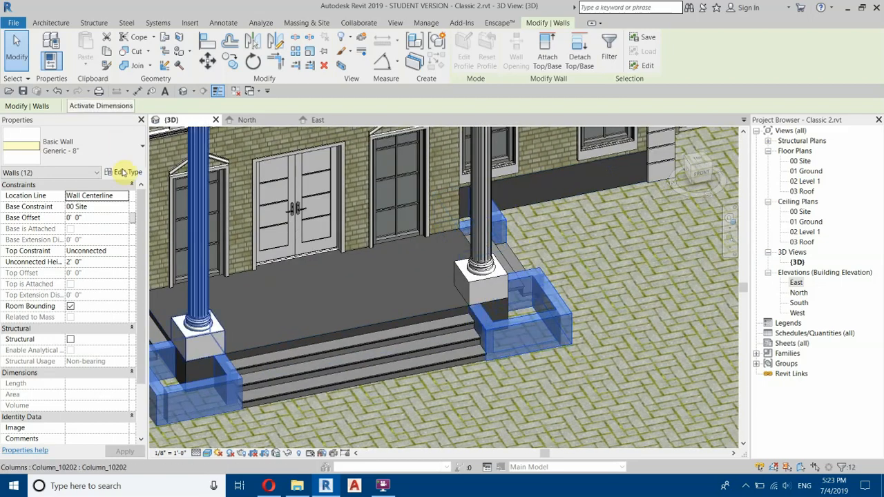
Duplicate the selected low walls' type as Generic - 8" 2 and set its structure material to 00 Corner Elements
left_click(124, 172)
left_click(532, 175)
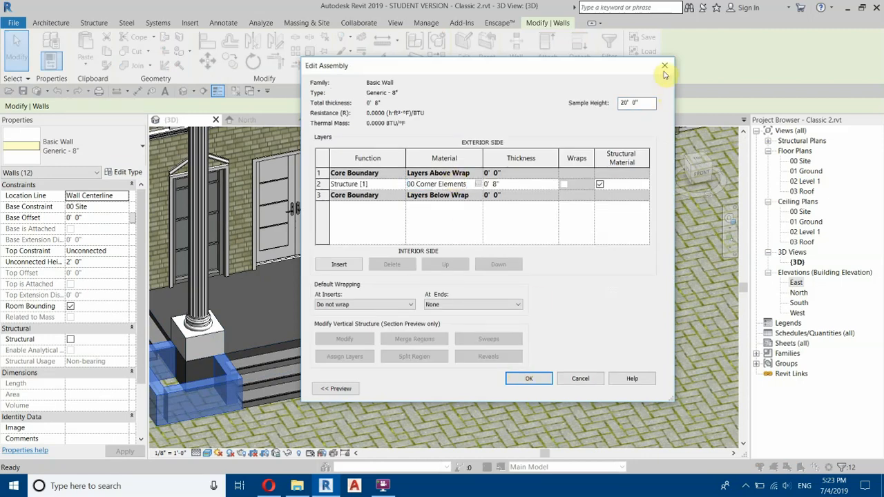
left_click(665, 66)
left_click(442, 184)
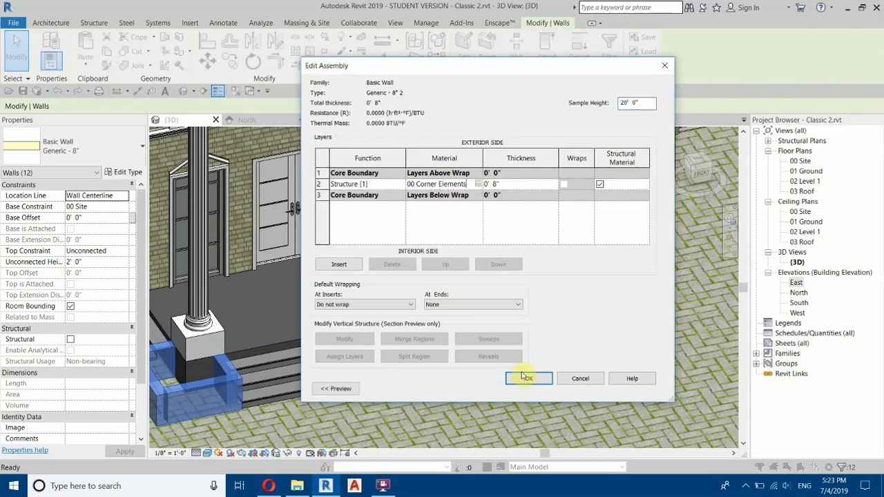
left_click(522, 377)
left_click(535, 388)
key("Escape")
Set the tread and riser materials of the front entrance stair's run type to 00 Corner Elements
middle_click_drag(475, 300, 389, 356)
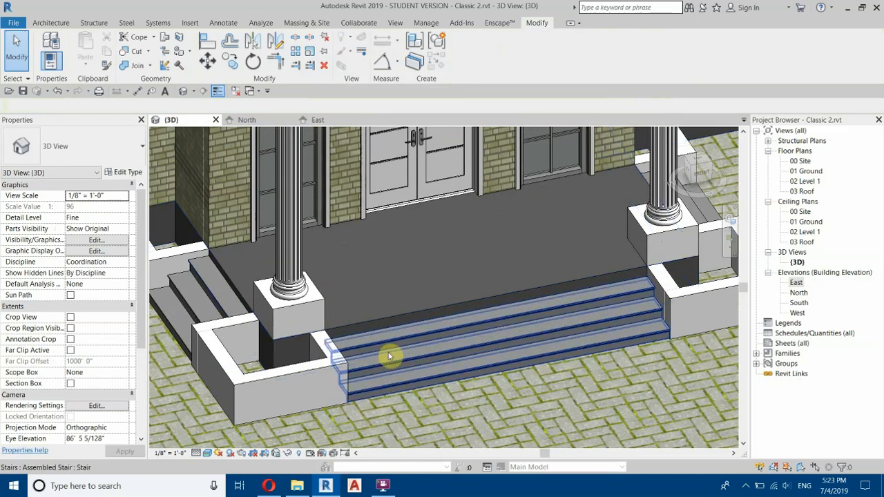
left_click(397, 347)
left_click(125, 172)
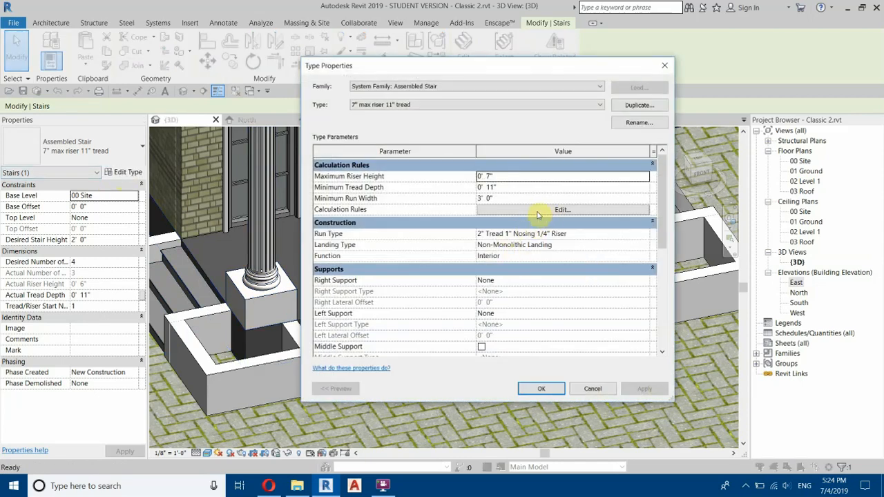
left_click(633, 235)
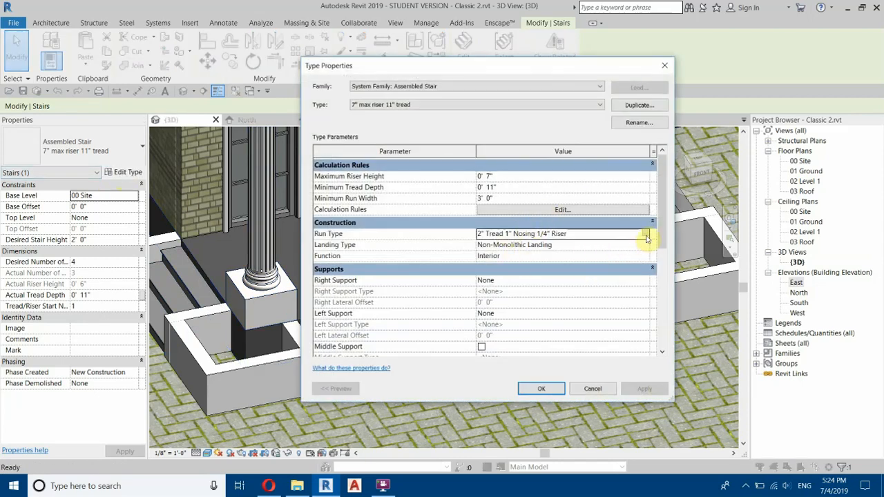
left_click(645, 235)
left_click_drag(384, 72, 233, 141)
left_click_drag(174, 69, 174, 60)
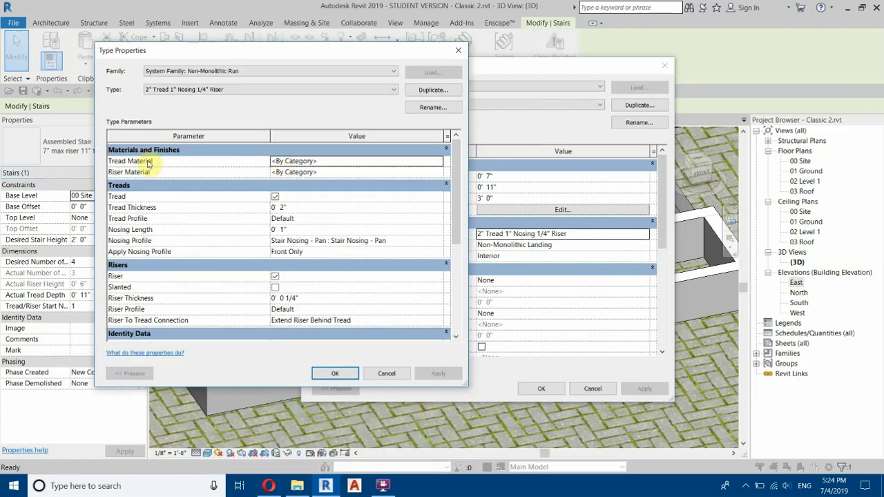
left_click(328, 161)
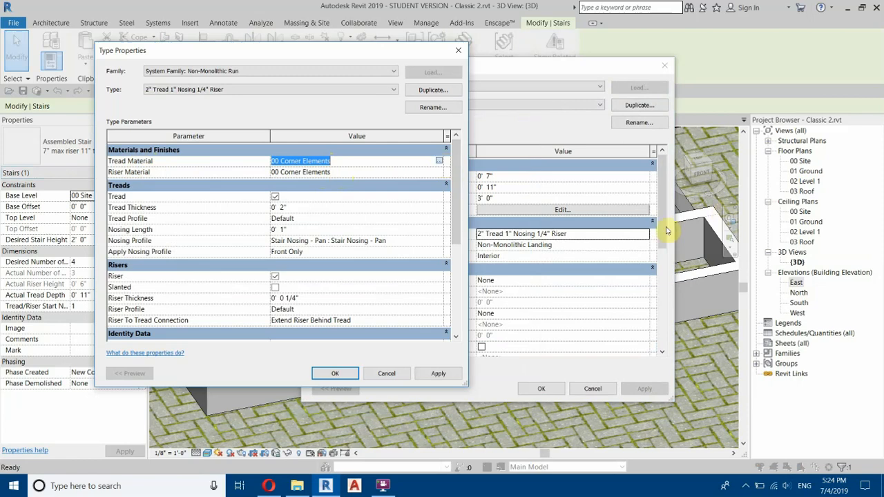
left_click(438, 160)
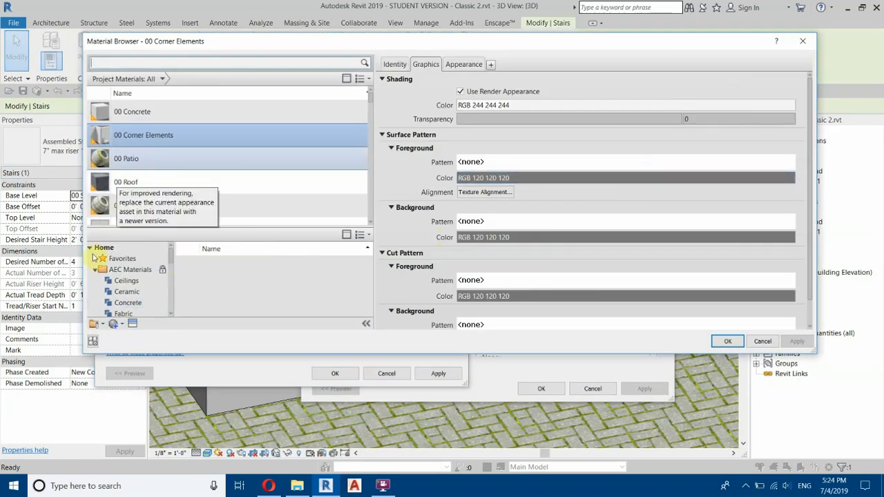
left_click(113, 324)
left_click(118, 348)
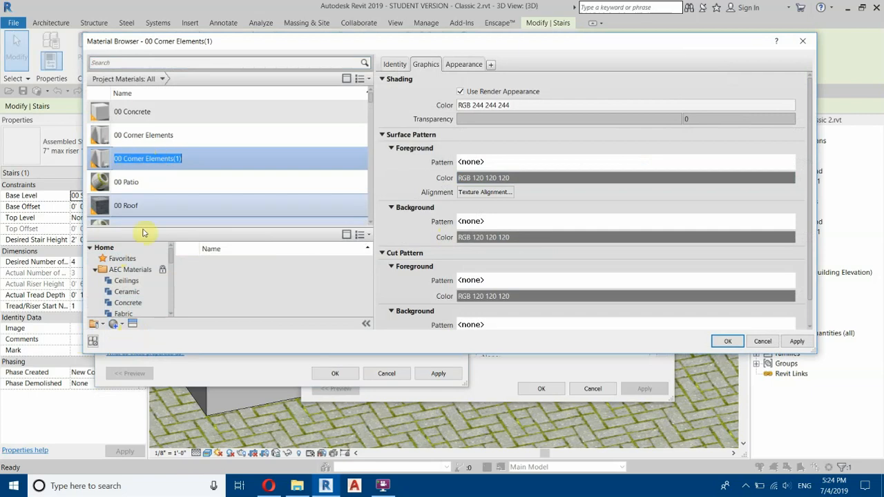
left_click(733, 338)
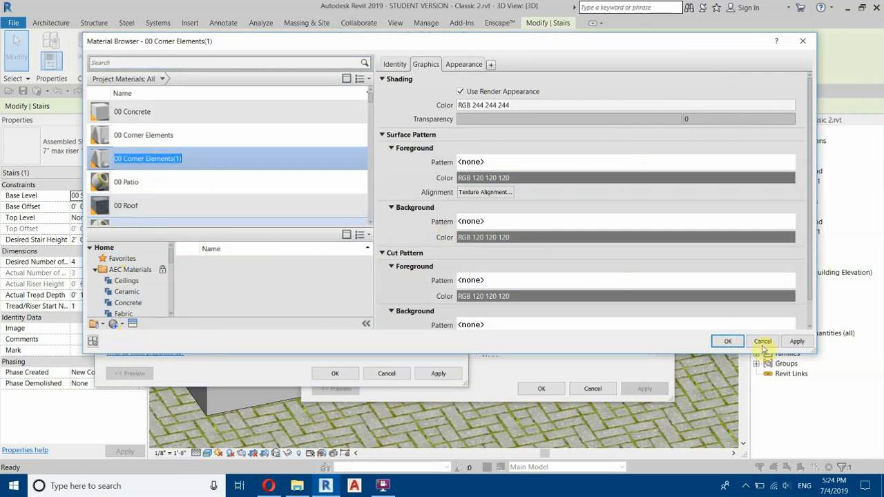
left_click(762, 342)
Create a new material for the stair treads and open its name for editing
left_click(438, 163)
left_click(116, 326)
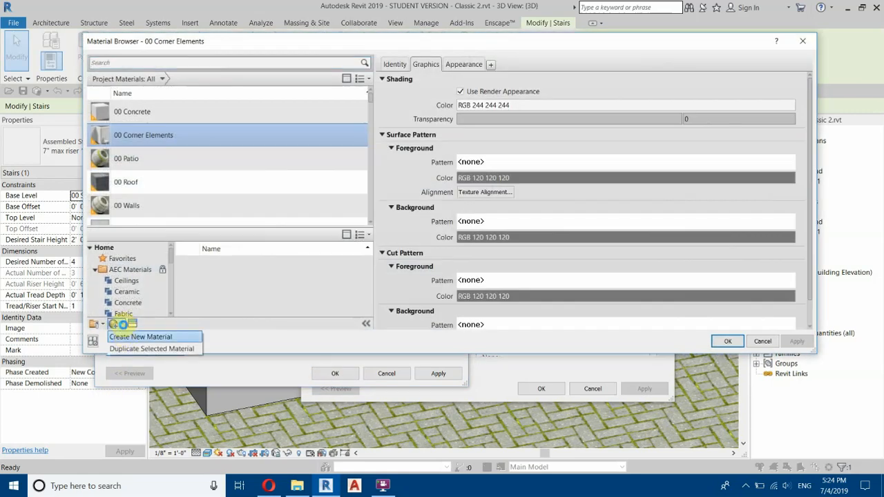
left_click(128, 336)
right_click(144, 163)
left_click(187, 191)
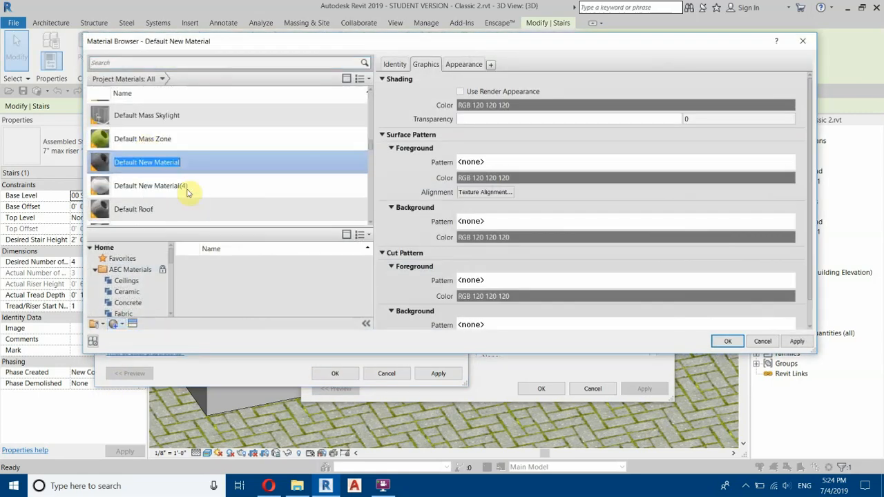
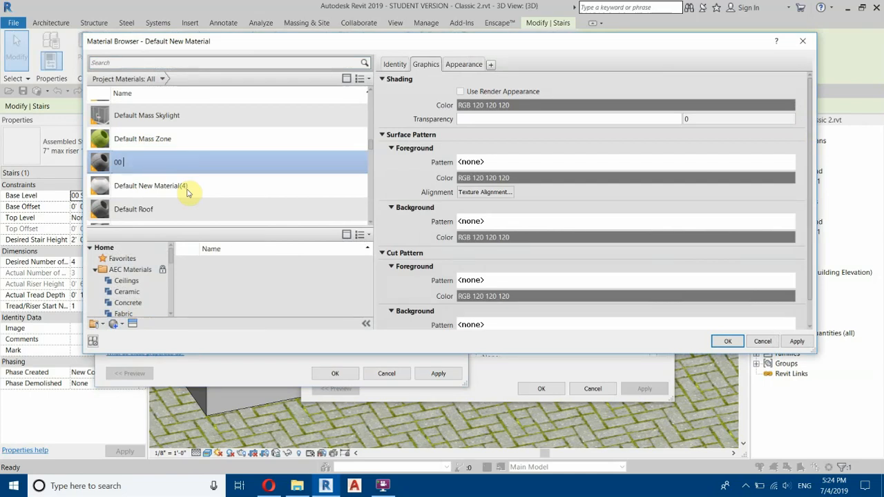
Name the new material 00 Floor, use its render appearance for shading, and replace the appearance with Fine Polished - White marble
left_click(482, 91)
left_click(464, 64)
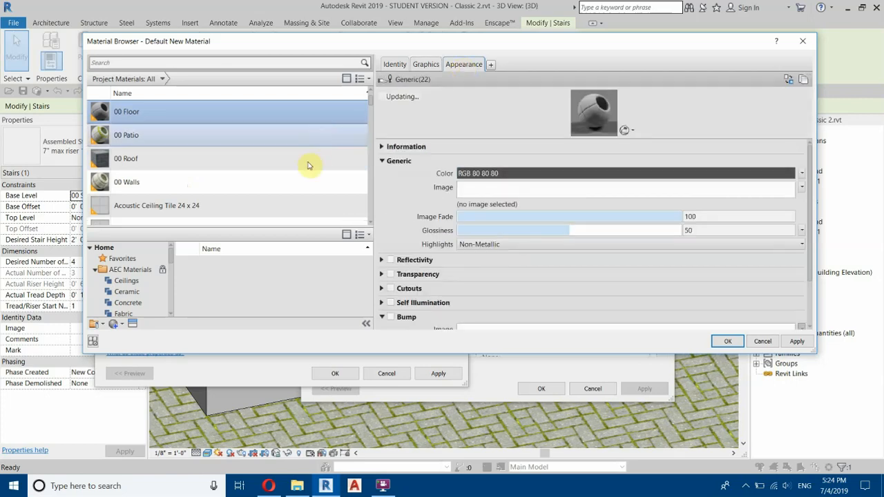
left_click(132, 324)
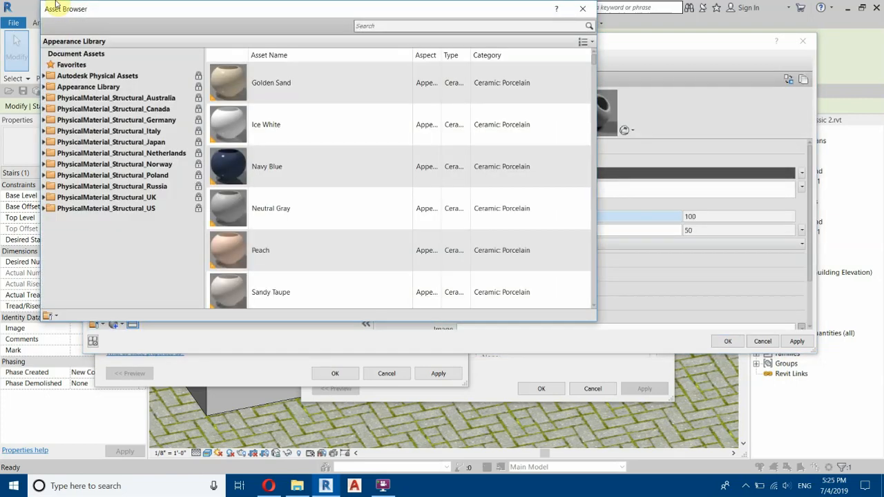
left_click(43, 86)
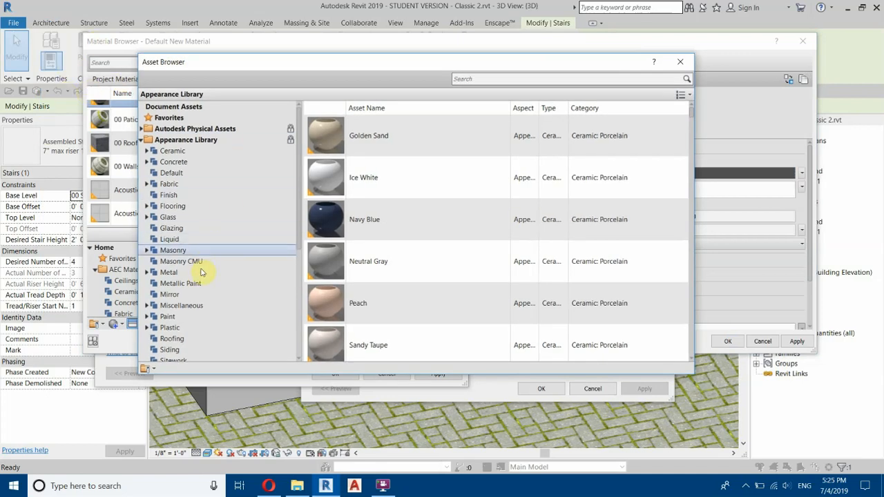
scroll(221, 254, "down", 2)
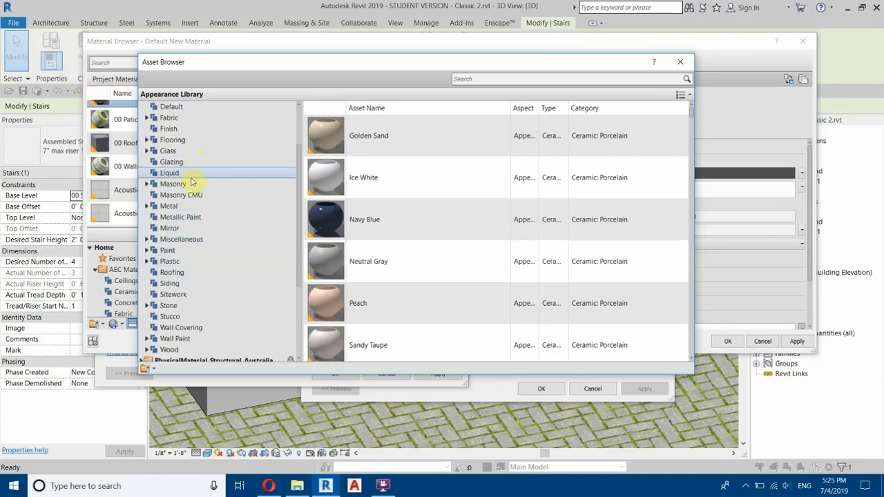
left_click(177, 307)
scroll(350, 292, "down", 3)
left_click(146, 305)
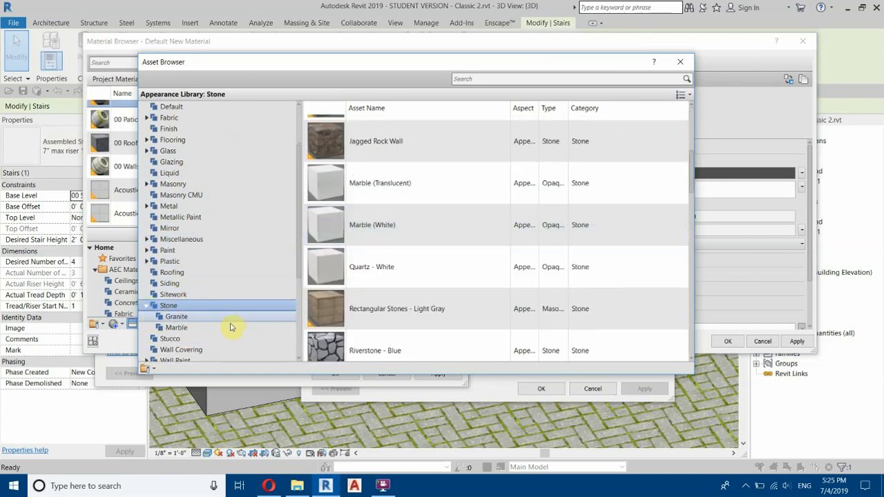
left_click(206, 330)
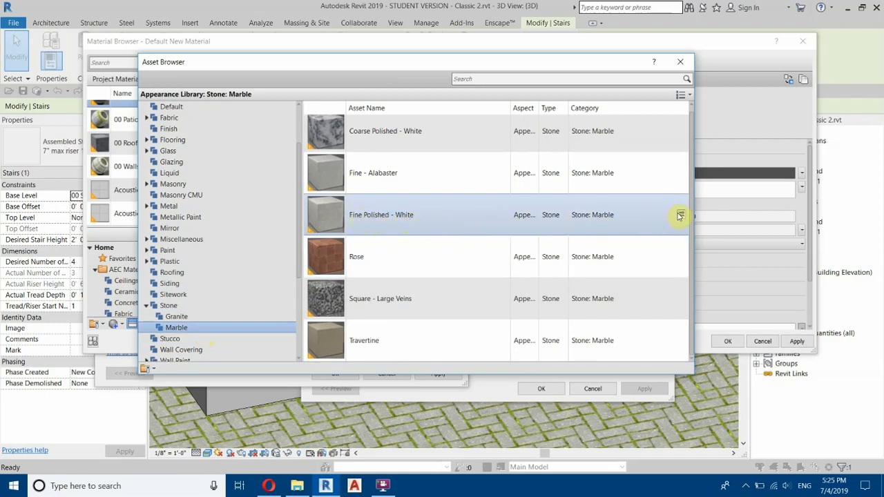
left_click(680, 62)
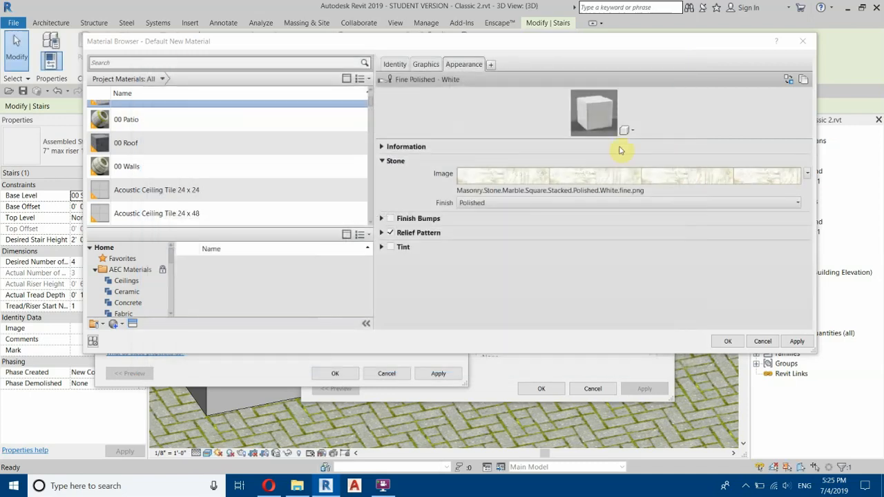
Set the marble texture's sample size to 2'-0" and apply 00 Floor as the front stair's tread material
left_click(570, 181)
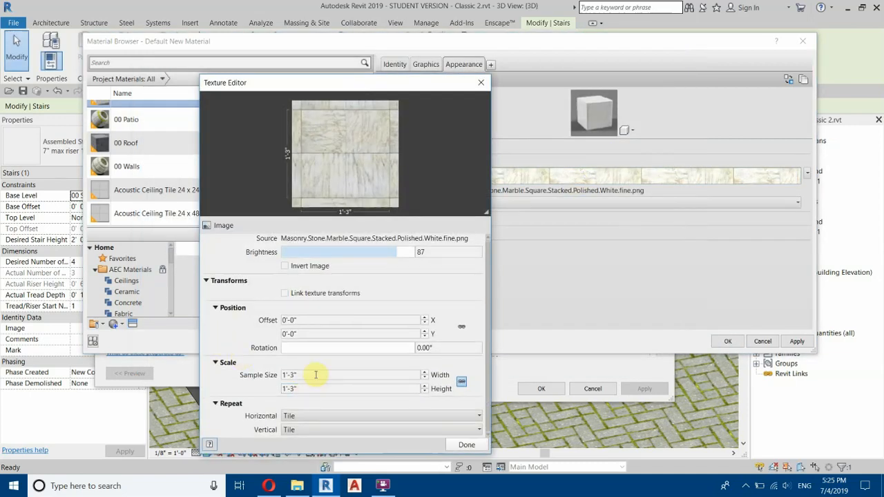
double_click(316, 375)
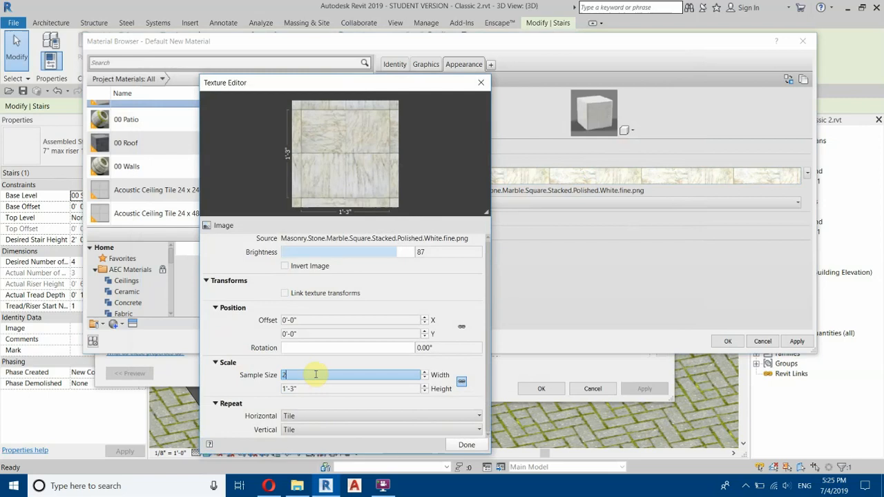
left_click(467, 445)
left_click(726, 341)
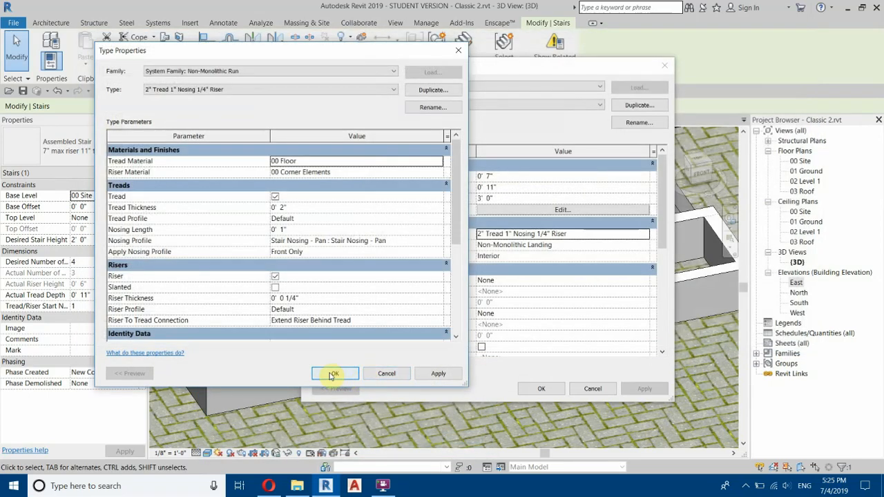
left_click(335, 373)
left_click(541, 388)
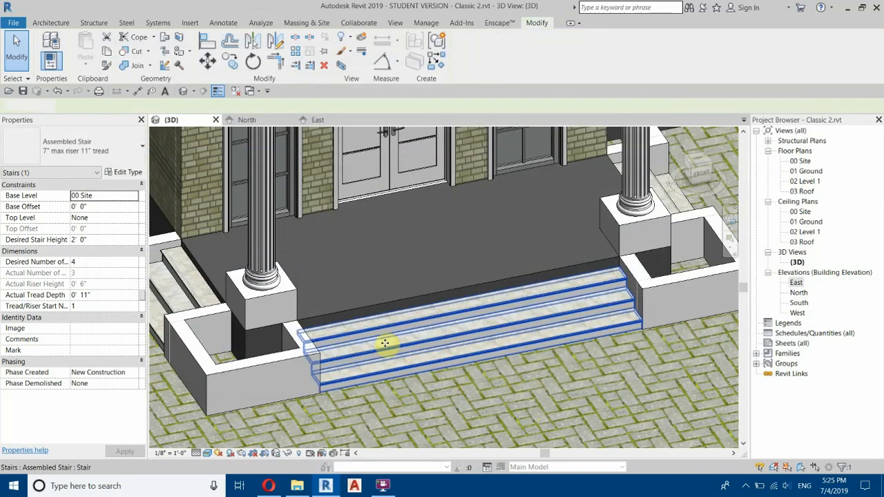
key("Escape")
Set the riser material of the front entrance stair's run type to 00 Floor
scroll(376, 311, "up", 5)
scroll(373, 297, "down", 5)
middle_click_drag(286, 306, 559, 326)
scroll(398, 310, "up", 1)
middle_click_drag(399, 309, 207, 311)
scroll(359, 296, "up", 1)
left_click(360, 296)
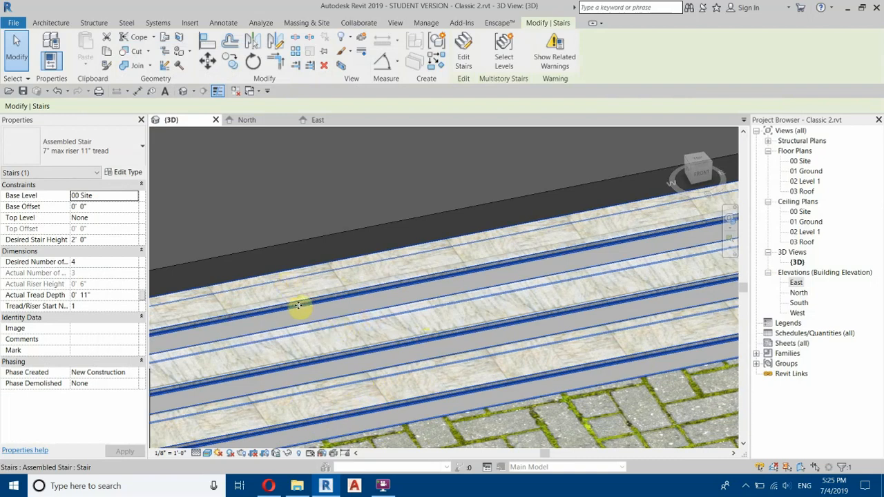
left_click(124, 173)
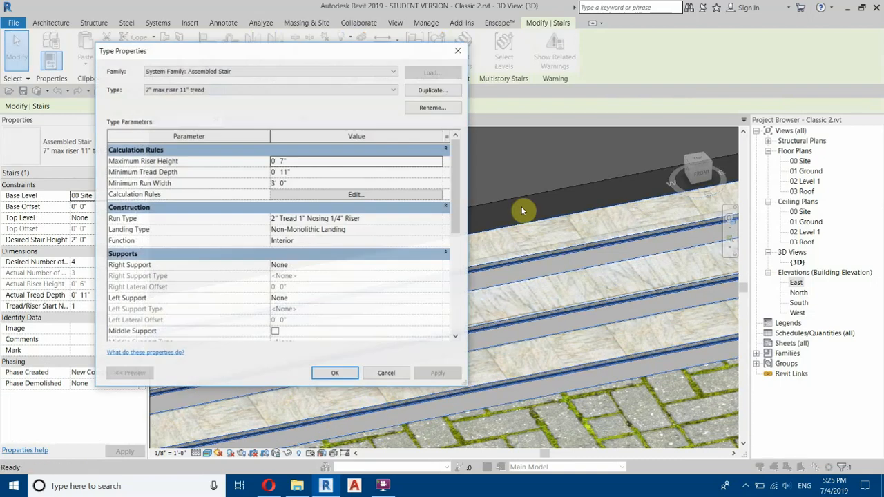
left_click(439, 219)
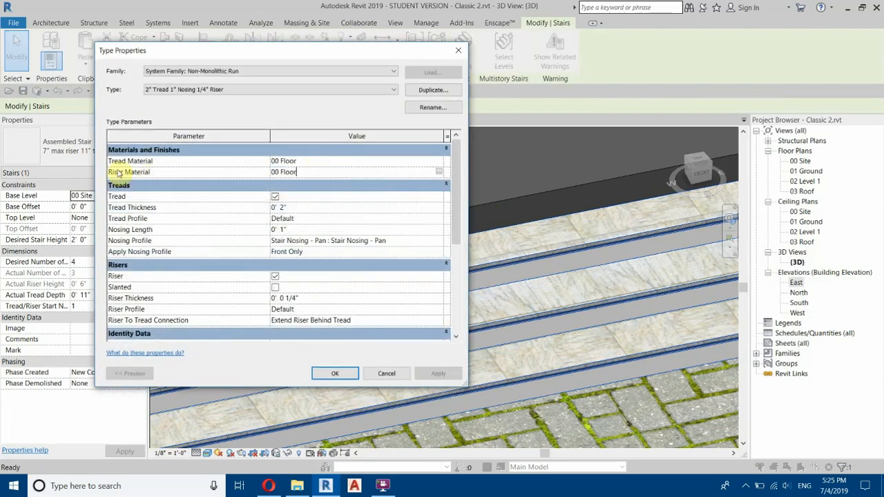
left_click(335, 373)
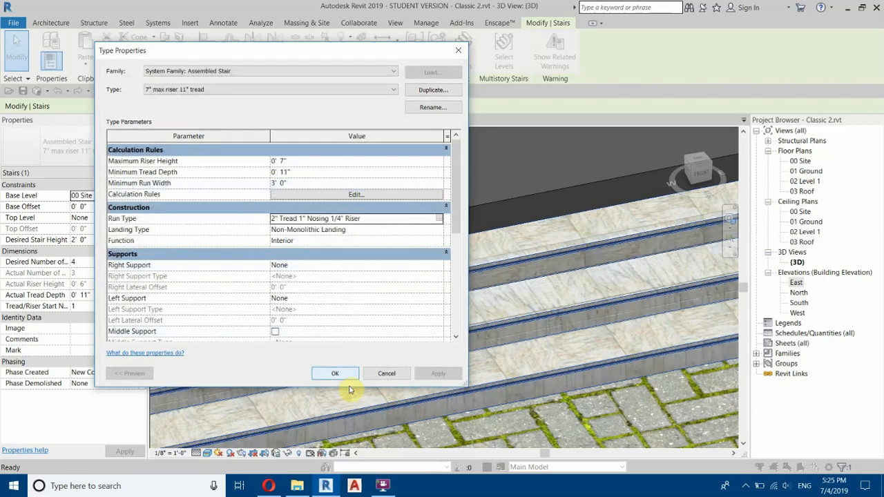
left_click(339, 371)
Set the structure material of the porch floor's Generic - 2' type to 00 Floor
middle_click_drag(248, 261, 469, 329)
left_click(396, 333)
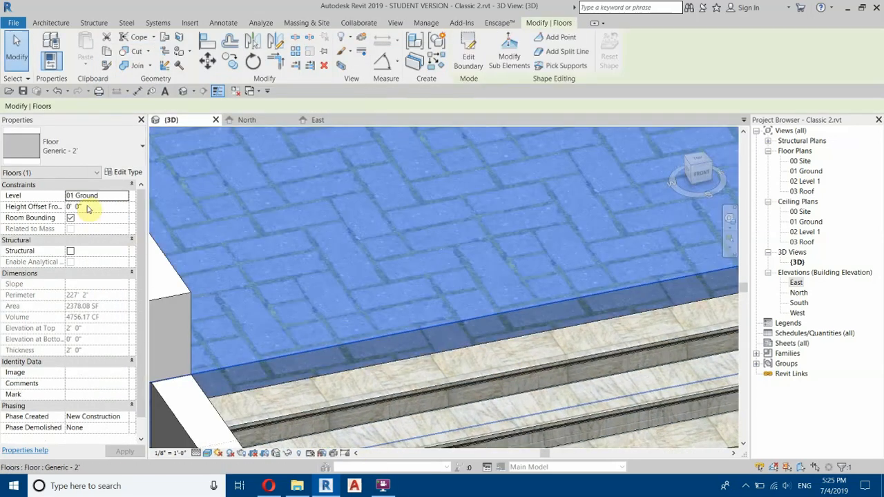
left_click(112, 172)
left_click(338, 164)
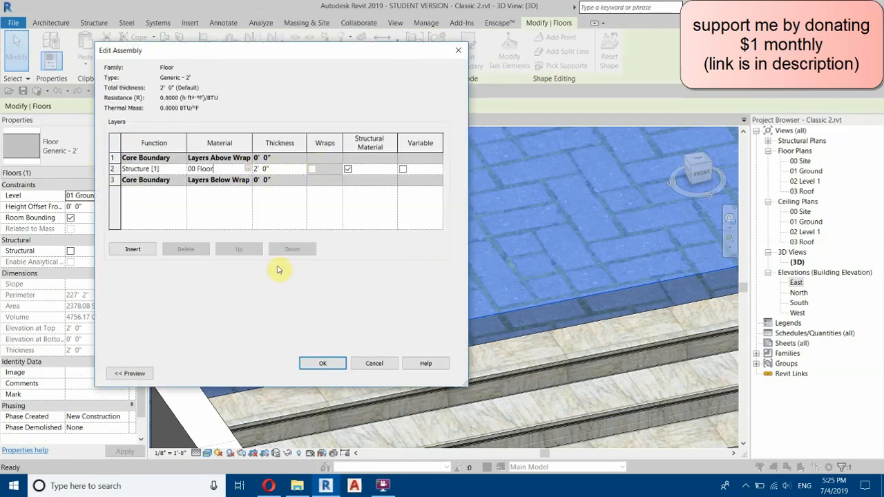
left_click(329, 362)
left_click(335, 372)
key("Escape")
Place a perspective camera in the 00 Site plan at the site's southwest corner, aimed northeast across the building
scroll(402, 383, "down", 5)
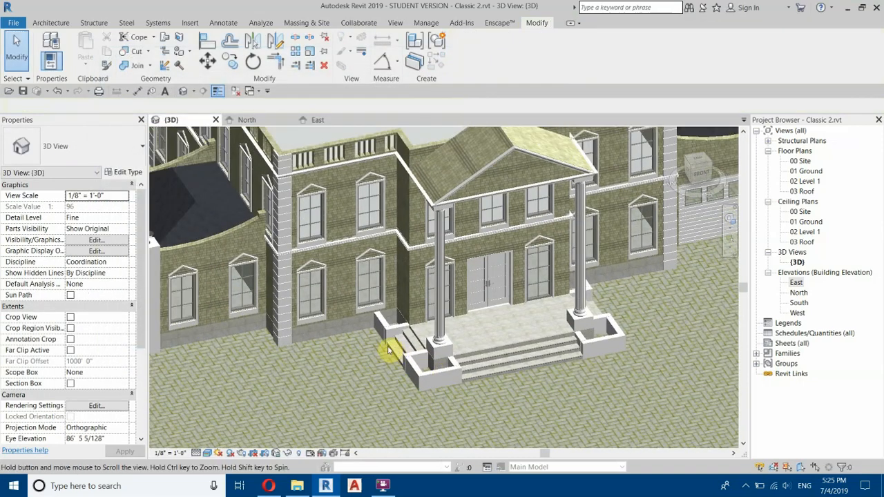
scroll(298, 360, "down", 3)
middle_click_drag(337, 361, 253, 438, "shift")
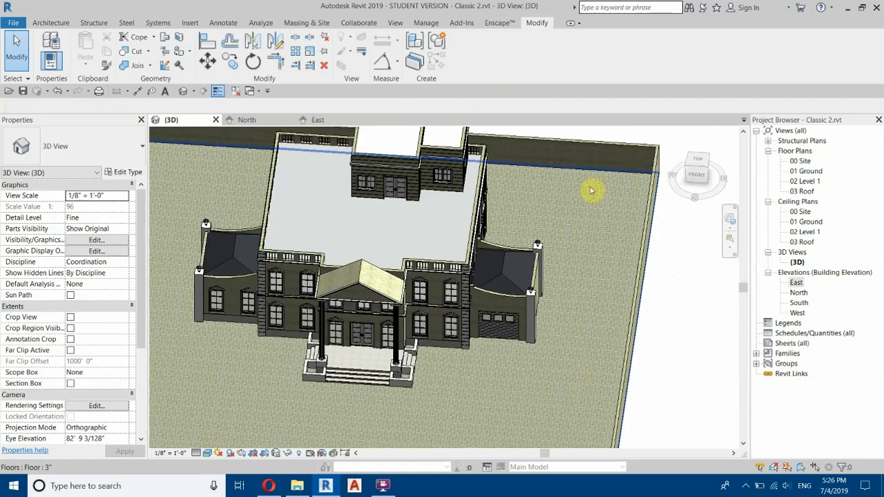
middle_click_drag(302, 336, 232, 361, "shift")
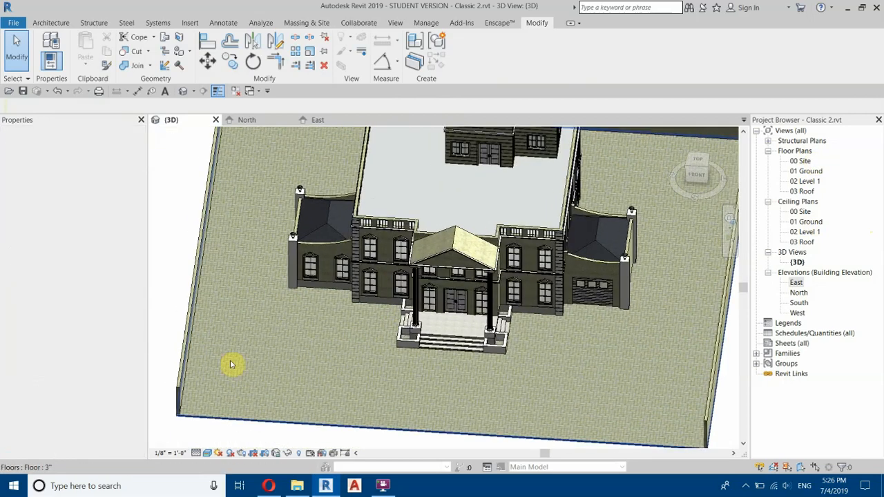
double_click(799, 162)
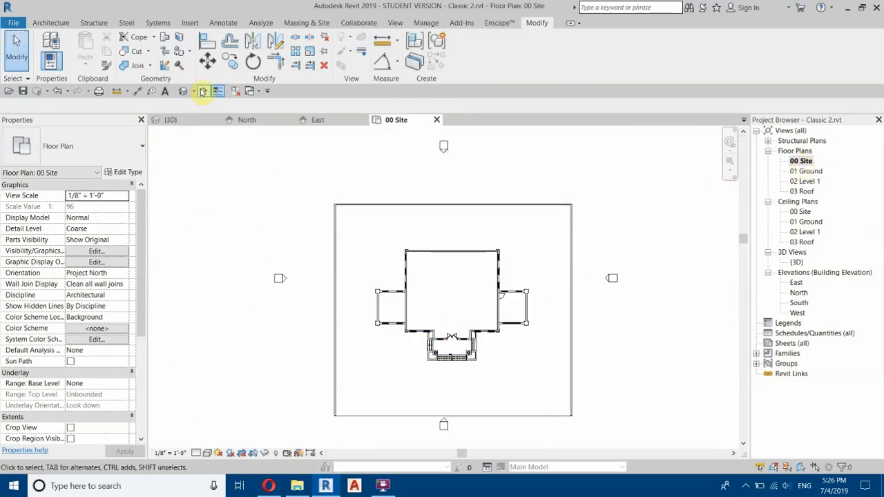
left_click(194, 90)
left_click(199, 115)
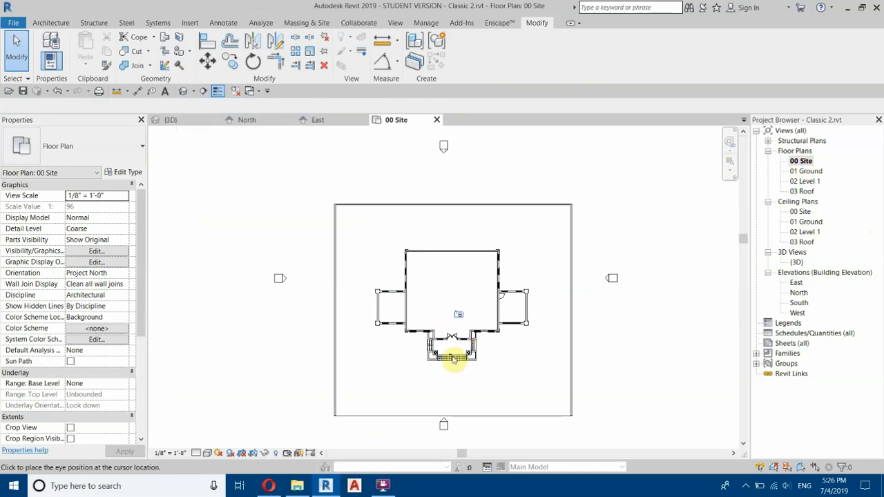
scroll(373, 396, "down", 1)
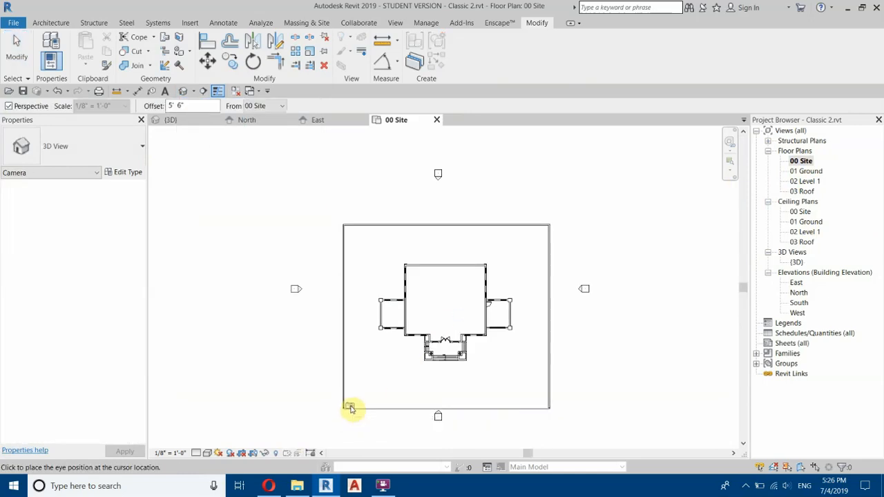
left_click(350, 408)
scroll(352, 406, "down", 1)
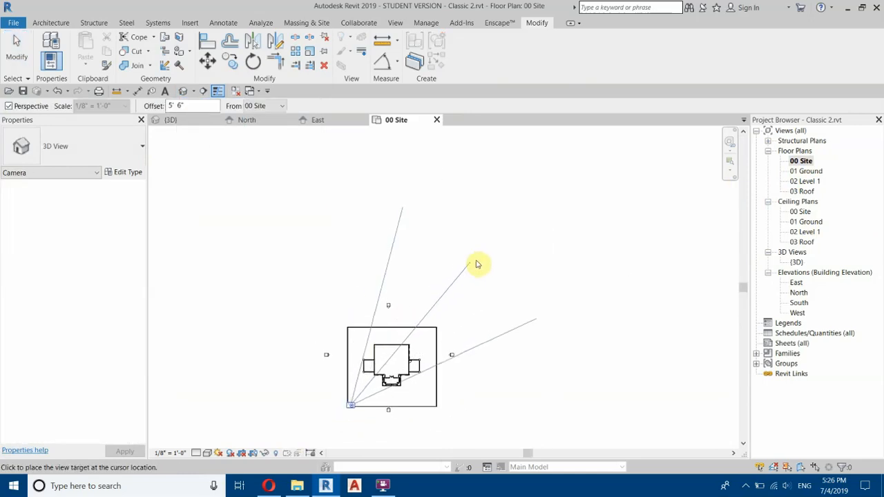
left_click(500, 251)
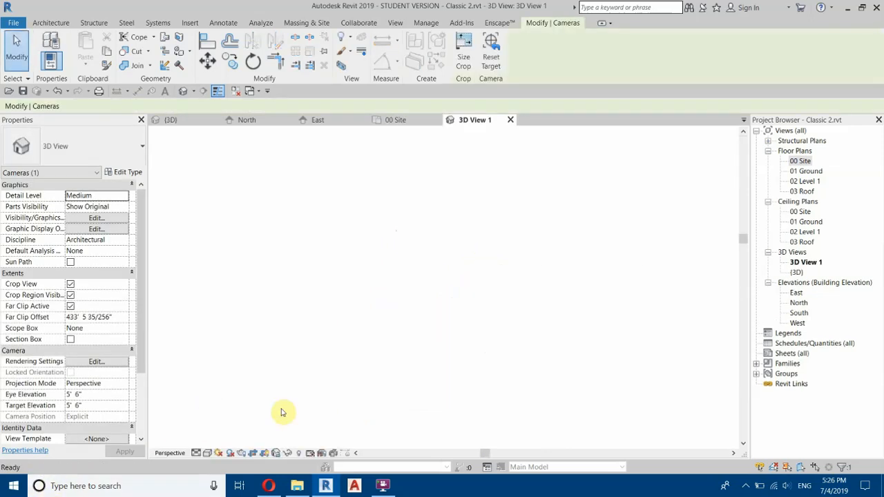
Enlarge the camera view's crop region on the left, right and top so the whole building fits
left_click_drag(248, 288, 184, 288)
scroll(311, 330, "down", 2)
left_click_drag(498, 296, 561, 280)
left_click_drag(378, 199, 378, 154)
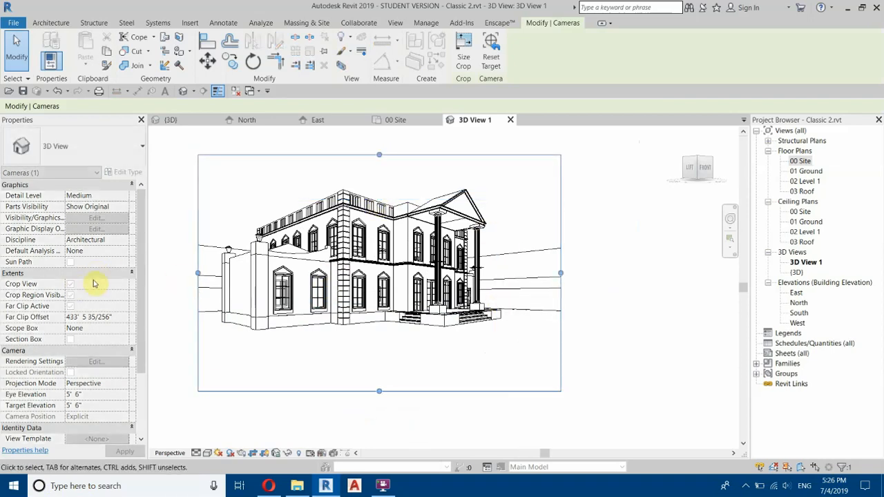
Set the camera's eye and target elevations to 6' 0" and tighten the crop region below the building
scroll(82, 338, "down", 3)
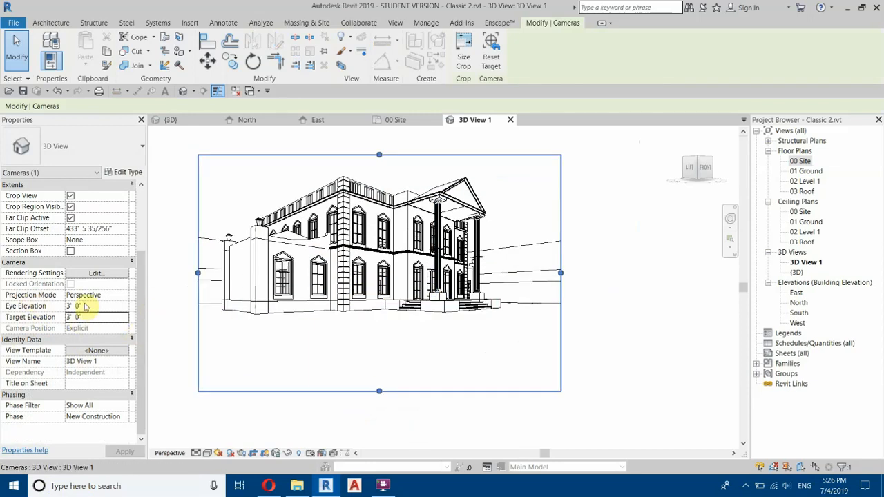
left_click(86, 306)
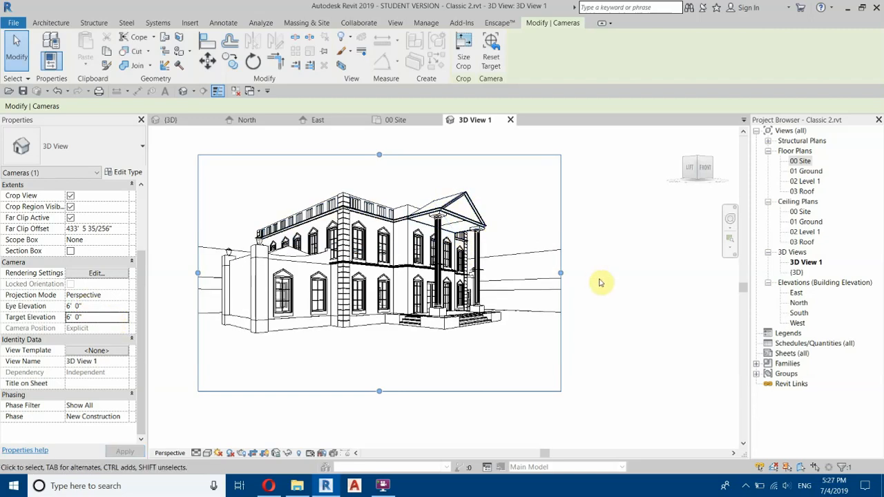
left_click_drag(380, 391, 390, 325)
left_click_drag(404, 219, 406, 215)
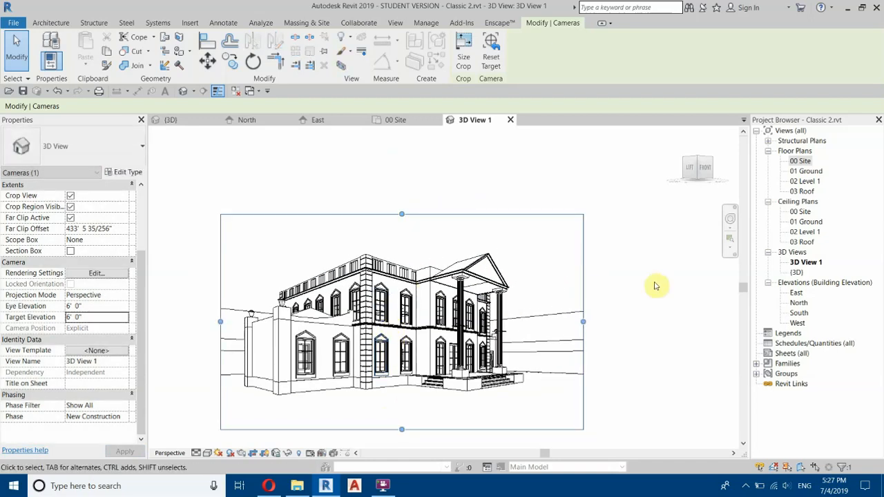
left_click(655, 284)
In the 00 Site floor plan, start placing a component with the RPC Tree - Deciduous type Japanese Maple - 10'
double_click(798, 162)
scroll(377, 410, "up", 3)
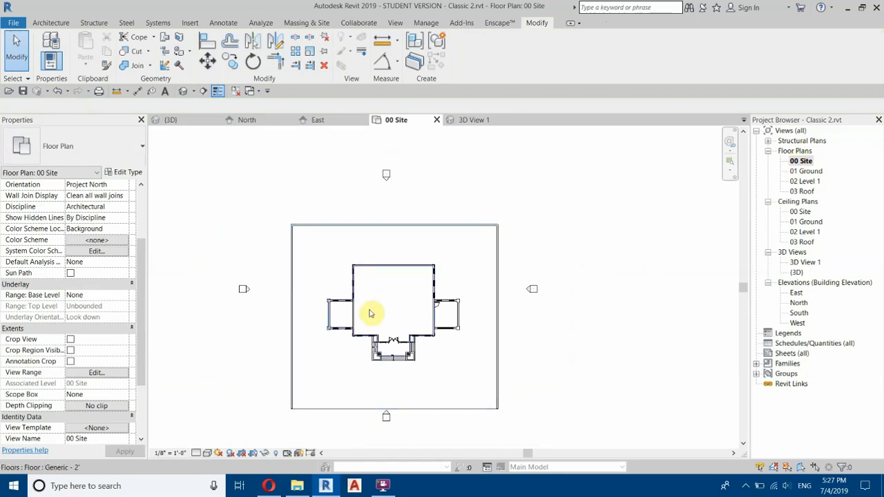
scroll(417, 282, "up", 2)
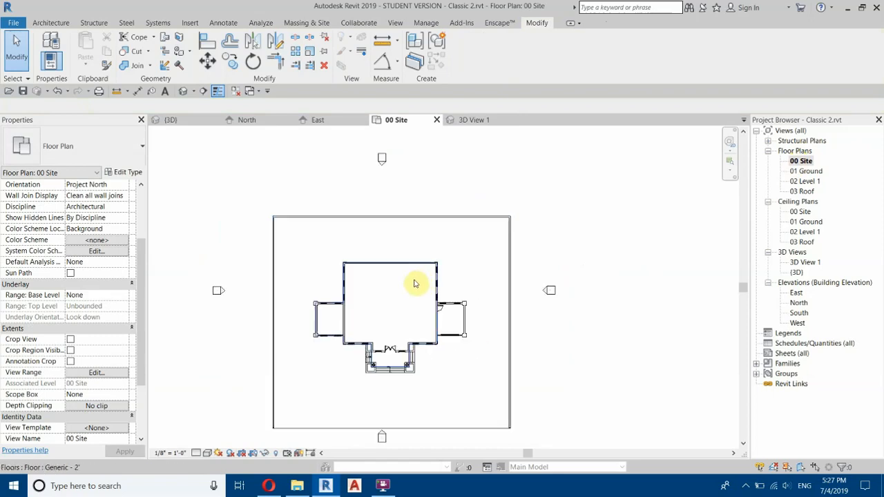
left_click(51, 23)
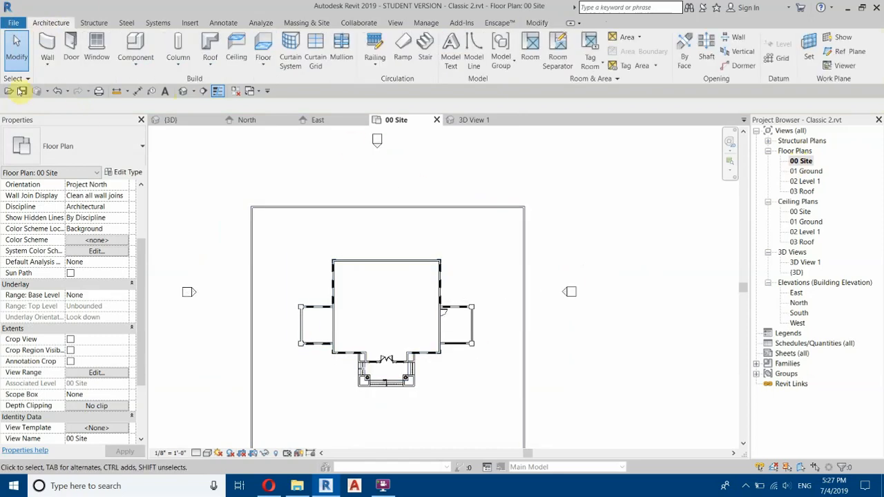
left_click(134, 47)
left_click(90, 144)
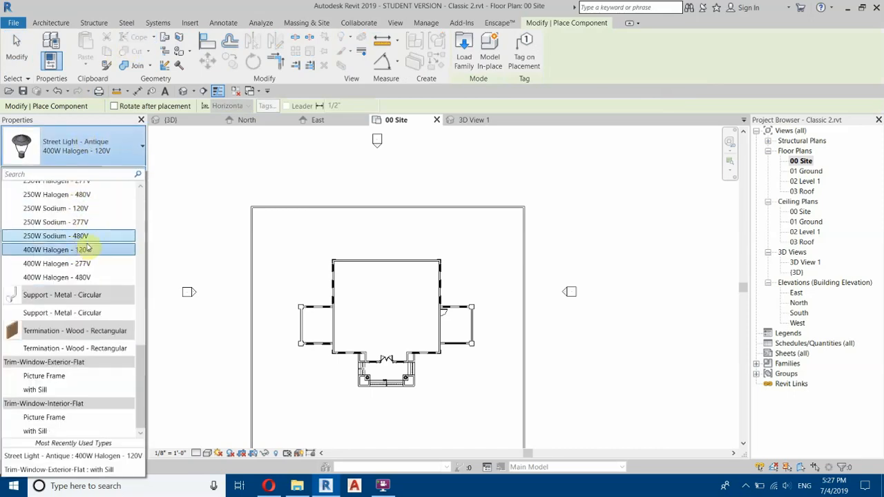
scroll(82, 243, "up", 10)
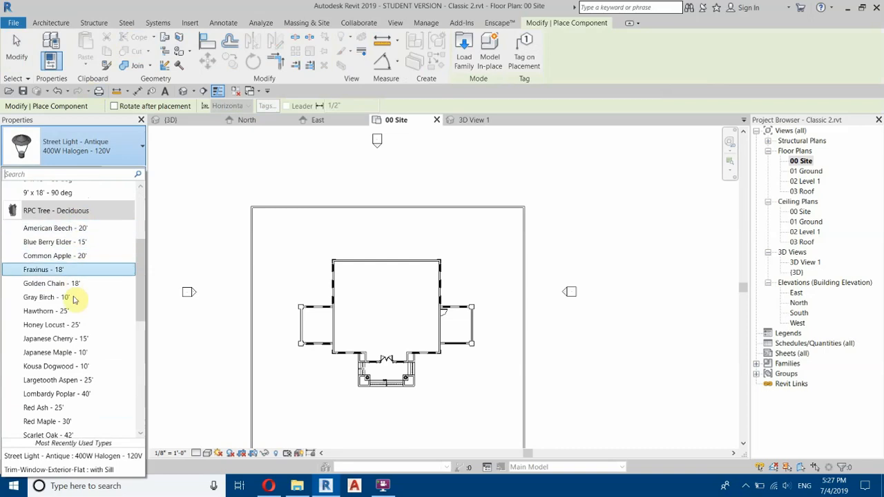
left_click(66, 353)
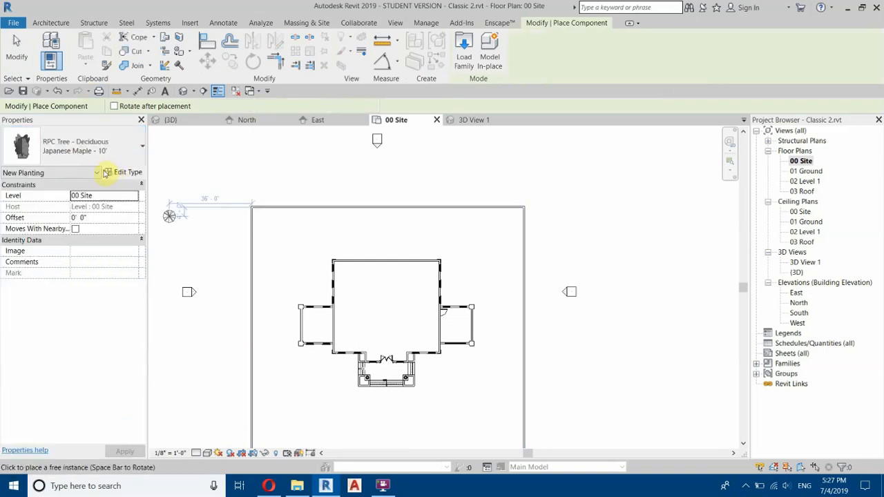
Set the height of the Japanese Maple - 10' tree type to 45' 0"
left_click(127, 173)
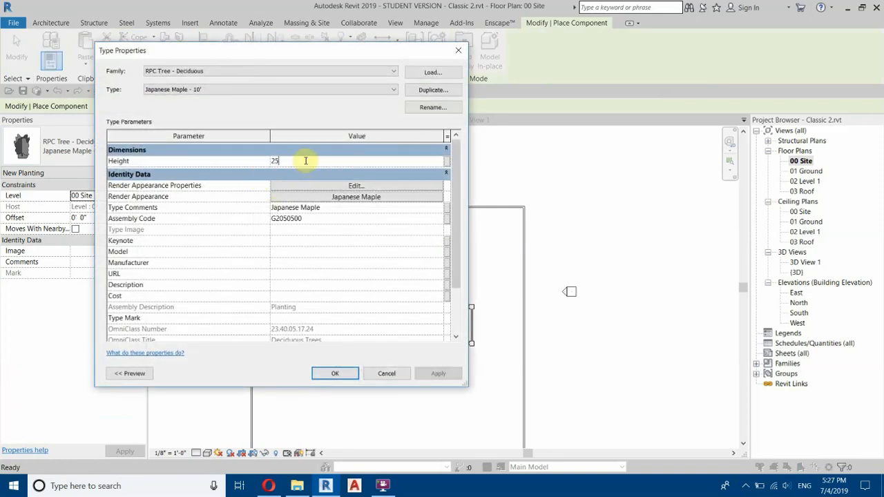
left_click(338, 377)
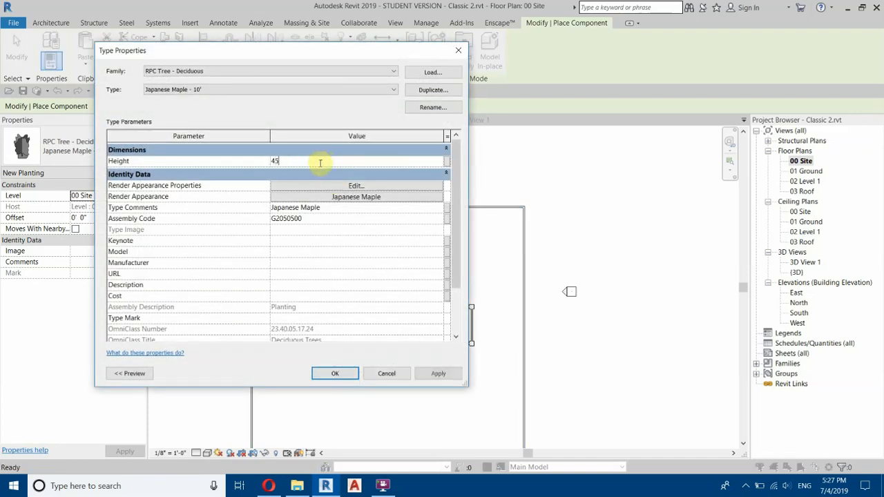
left_click(354, 378)
Place four Japanese Maple trees in a column along the site's east edge, beside the building
left_click(505, 404)
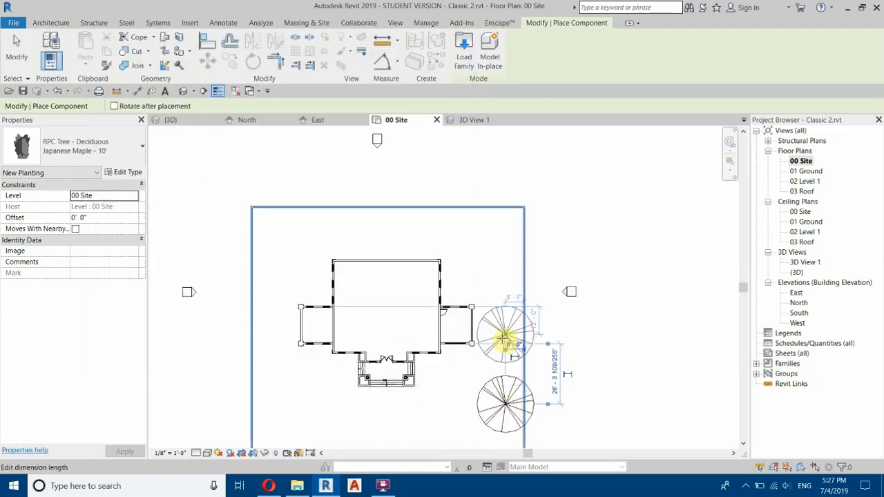
left_click(505, 337)
scroll(507, 374, "up", 3)
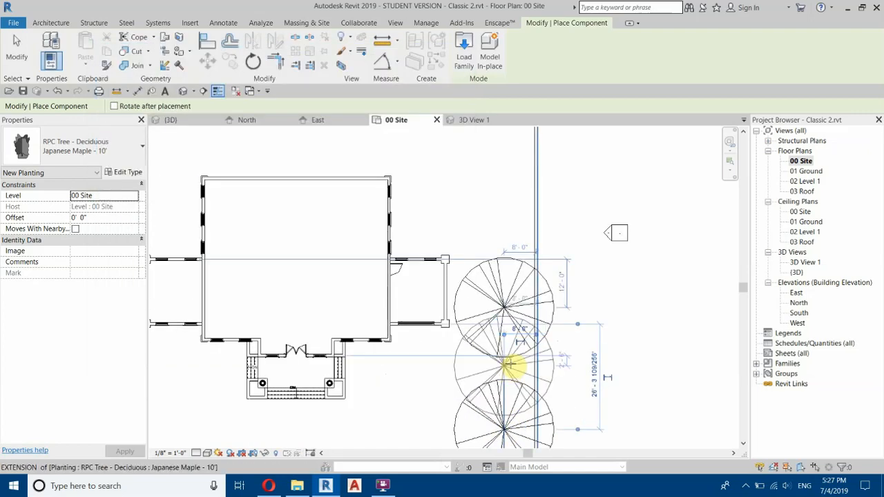
left_click(511, 352)
left_click(509, 245)
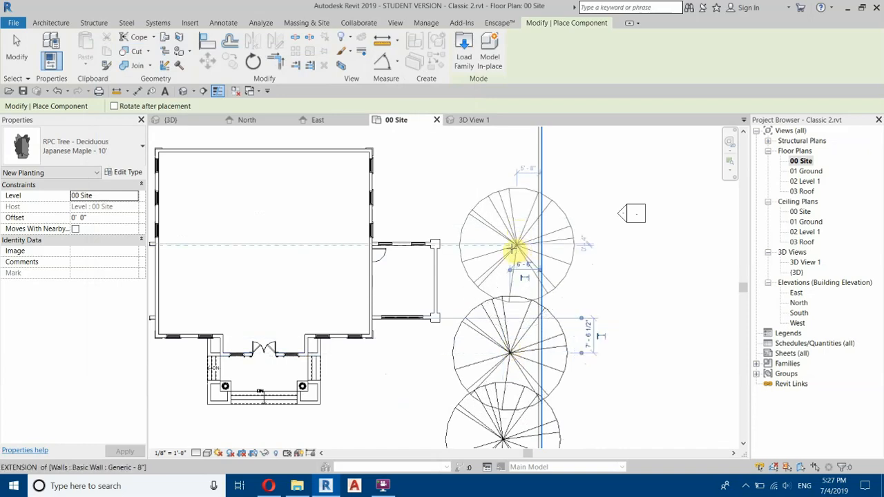
middle_click_drag(482, 185, 627, 239)
scroll(558, 241, "down", 3)
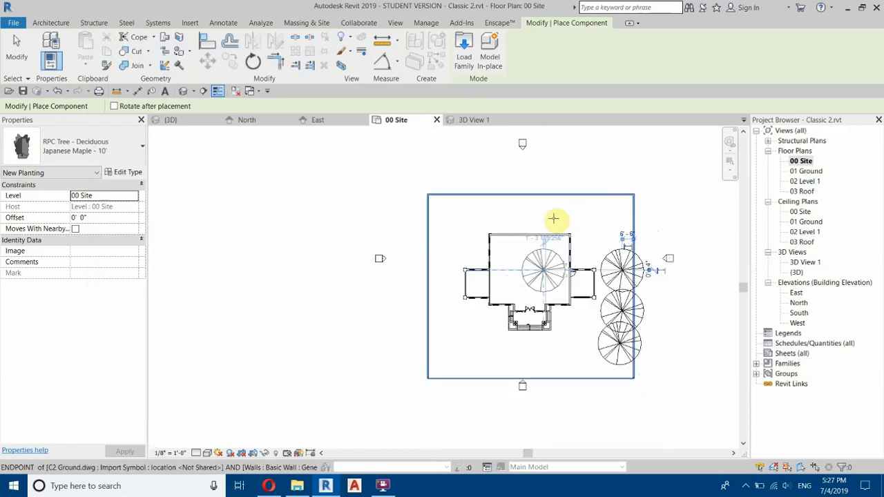
scroll(612, 235, "up", 1)
left_click(613, 235)
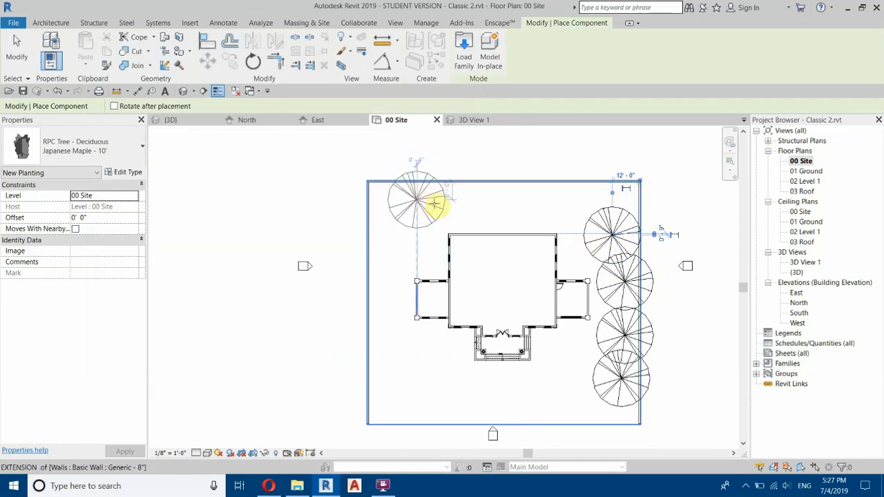
Place five Japanese Maple trees along the site's west side, from the northwest corner down past the front porch, and end the placement
left_click(429, 200)
left_click(389, 233)
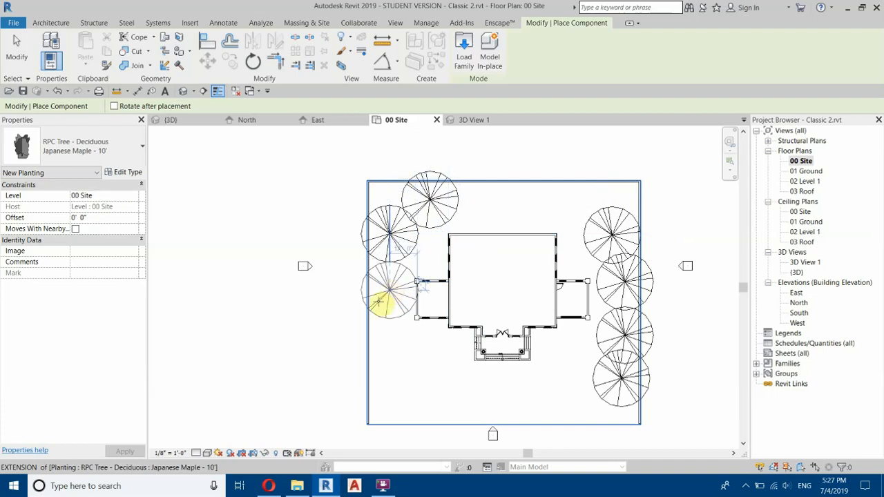
left_click(389, 290)
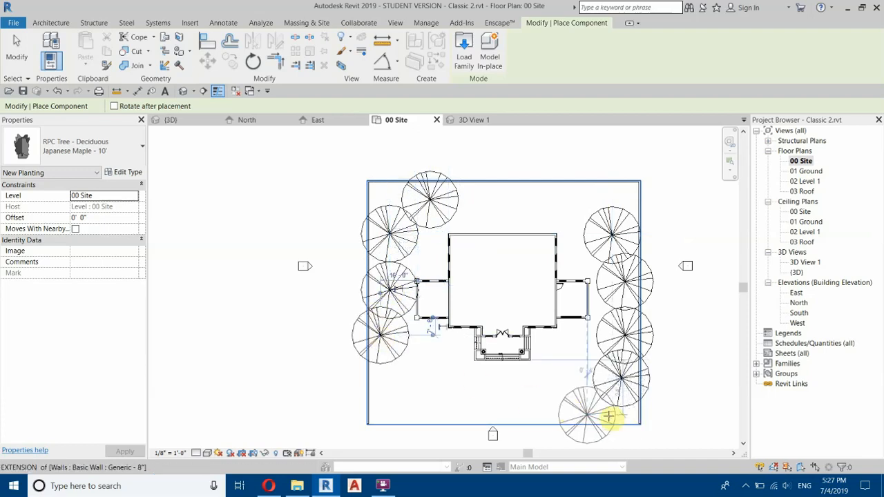
left_click(378, 326)
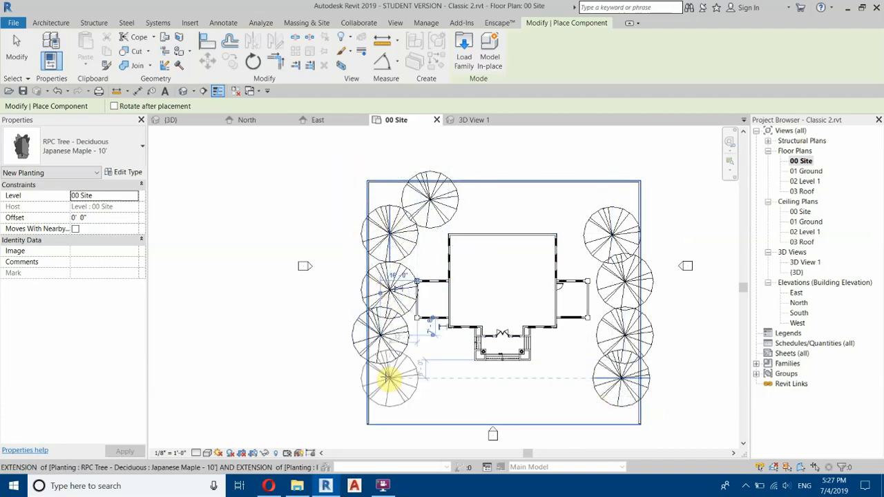
scroll(389, 379, "up", 2)
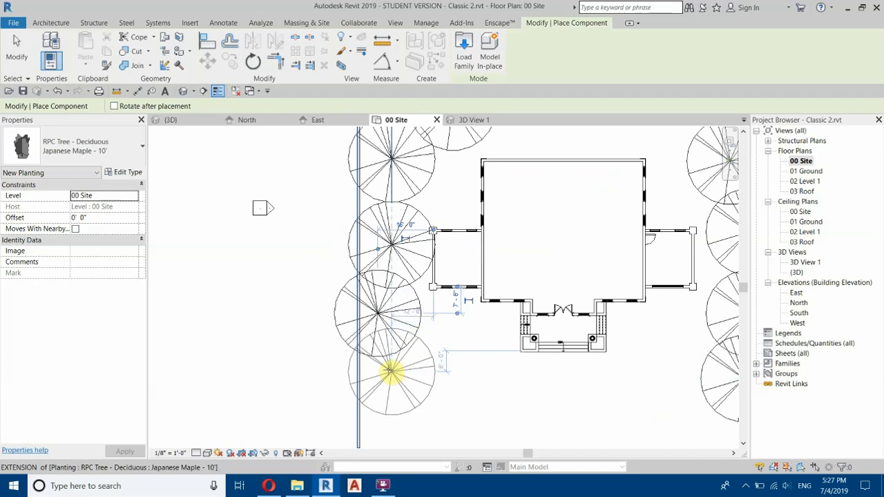
left_click(387, 369)
right_click(262, 242)
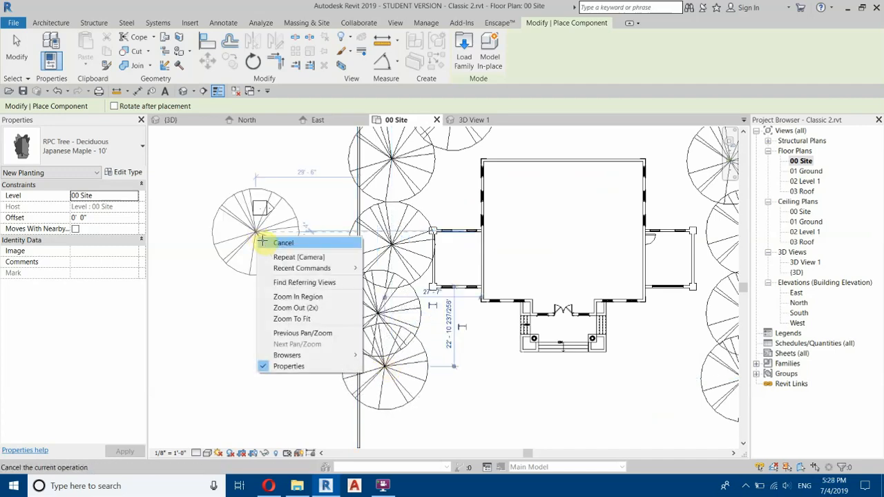
left_click(273, 248)
Show the camera of 3D View 1 in the site plan and examine its position relative to the southwest trees
middle_click_drag(568, 322, 355, 283)
scroll(370, 277, "up", 1)
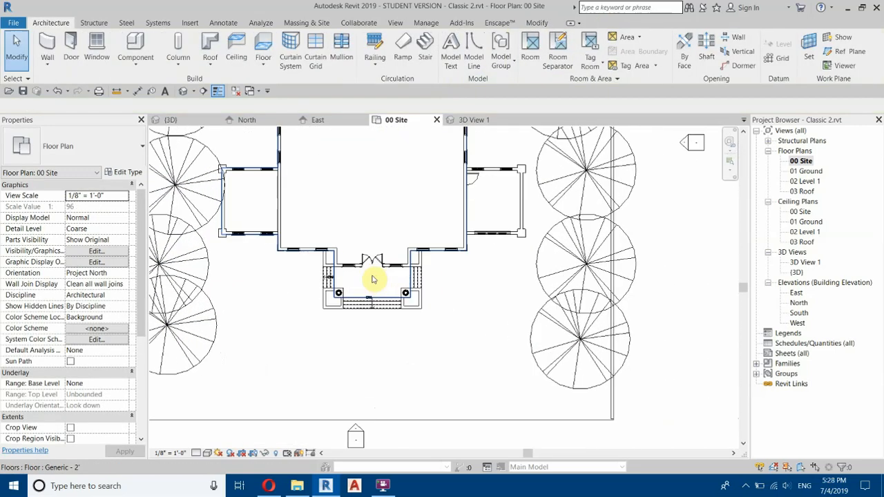
scroll(487, 322, "down", 1)
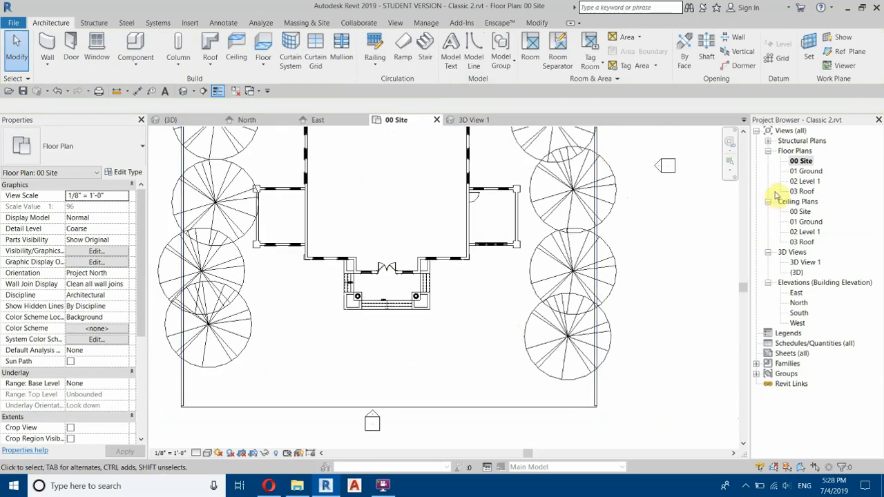
left_click(805, 264)
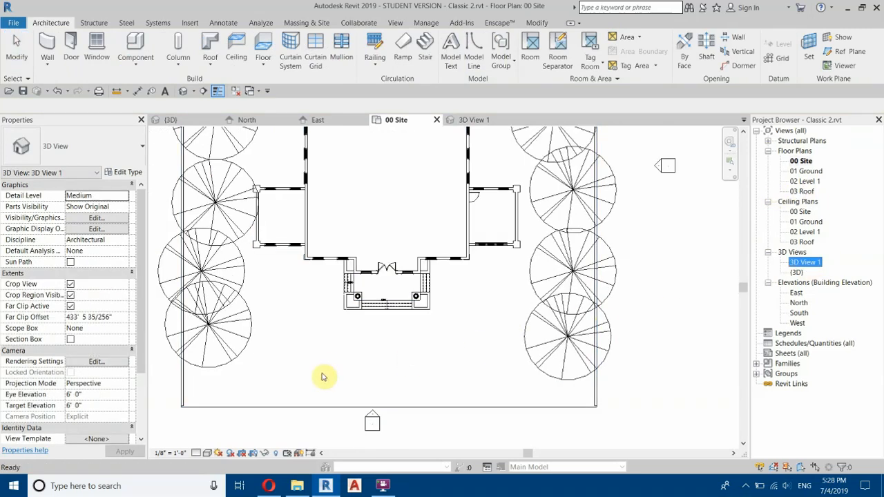
right_click(808, 264)
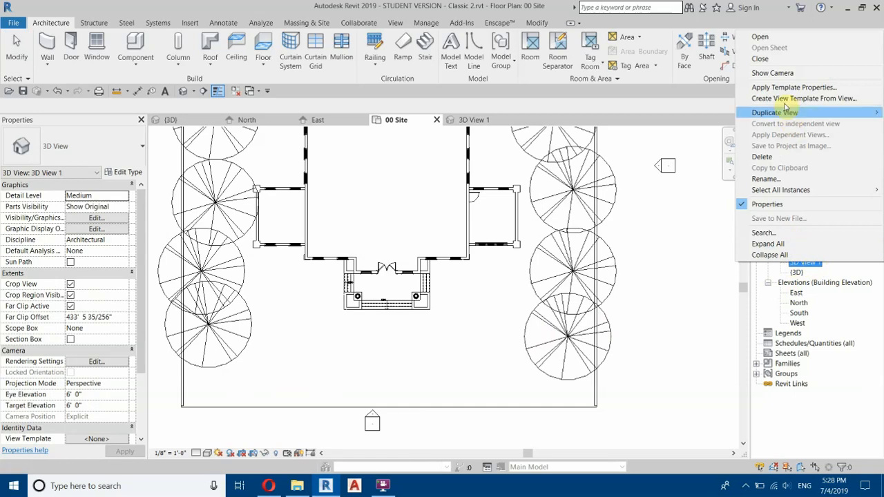
left_click(758, 74)
scroll(223, 367, "up", 2)
middle_click_drag(223, 366, 469, 342)
scroll(315, 357, "up", 2)
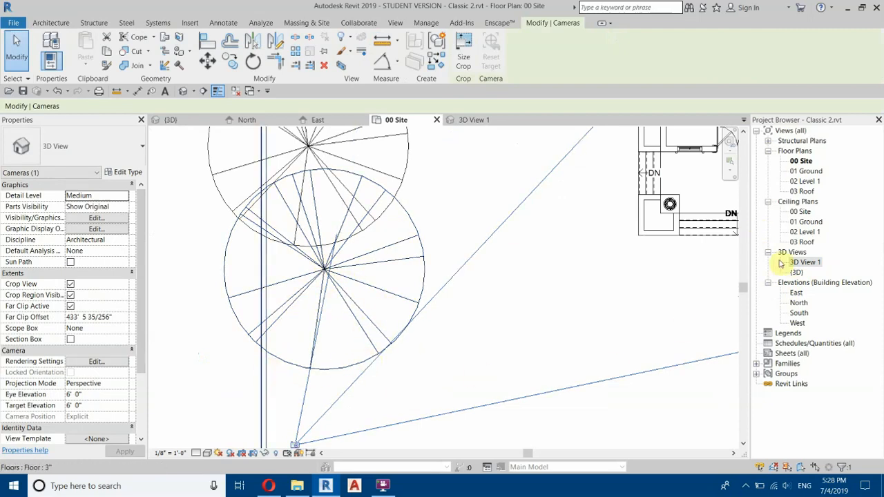
Open 3D View 1 and check how the nearest tree affects the camera's view of the building
double_click(807, 264)
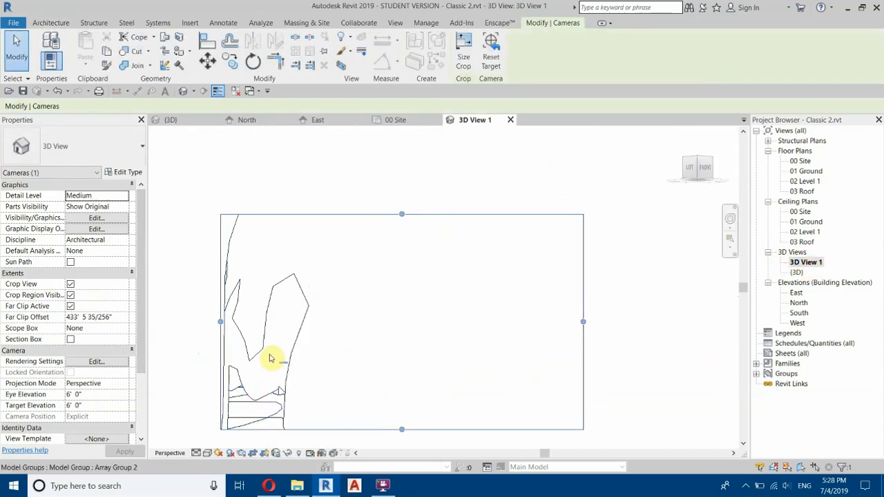
scroll(438, 305, "down", 3)
scroll(397, 345, "up", 2)
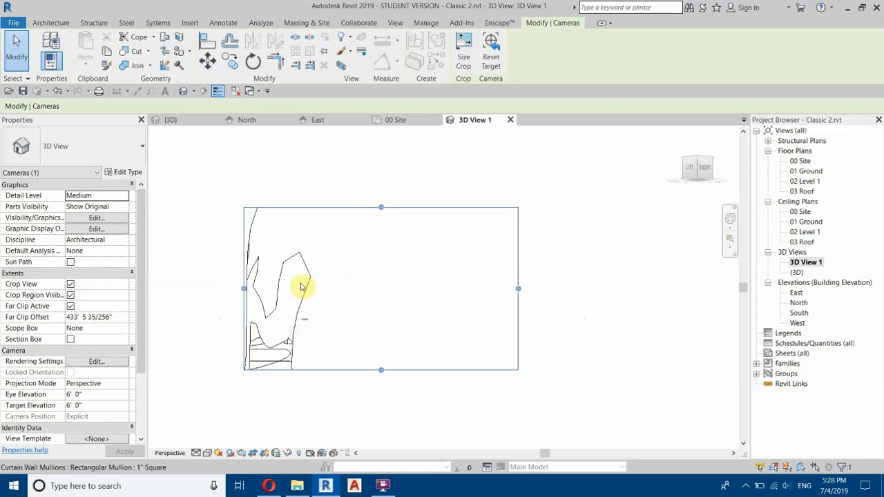
left_click(291, 325)
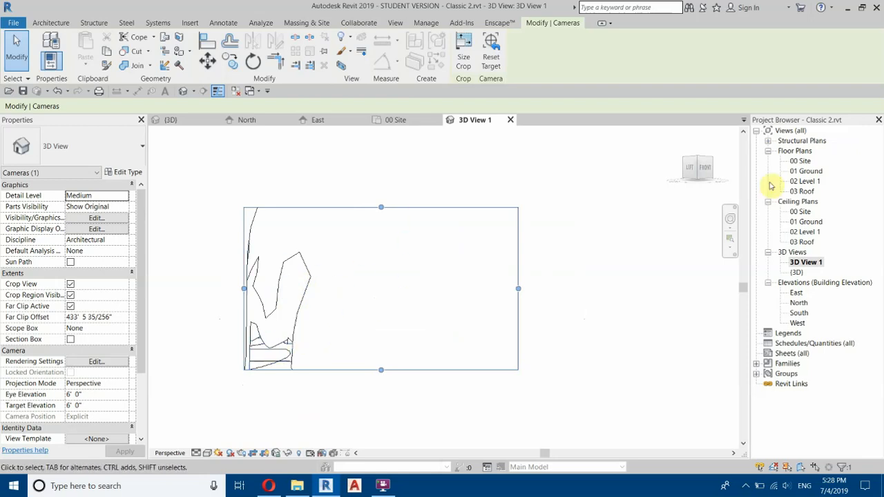
Delete the southernmost tree of the west row, directly in front of the camera, in the 00 Site plan
double_click(800, 161)
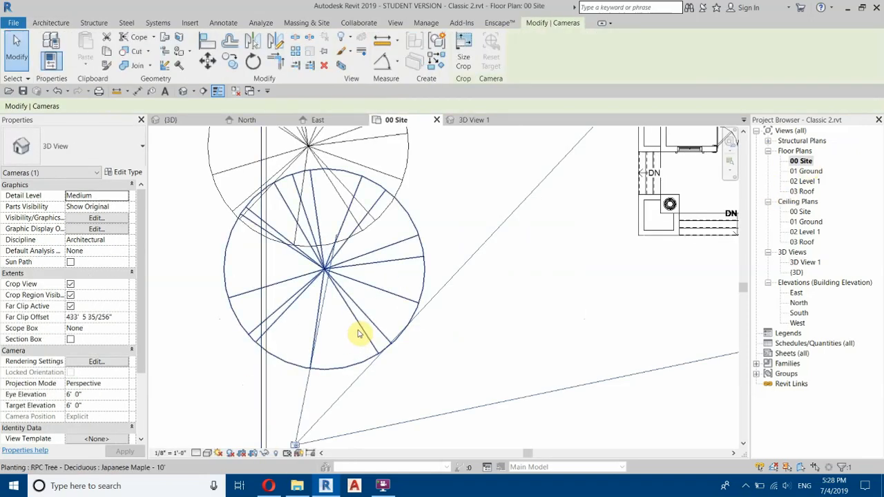
left_click(358, 334)
key("Escape")
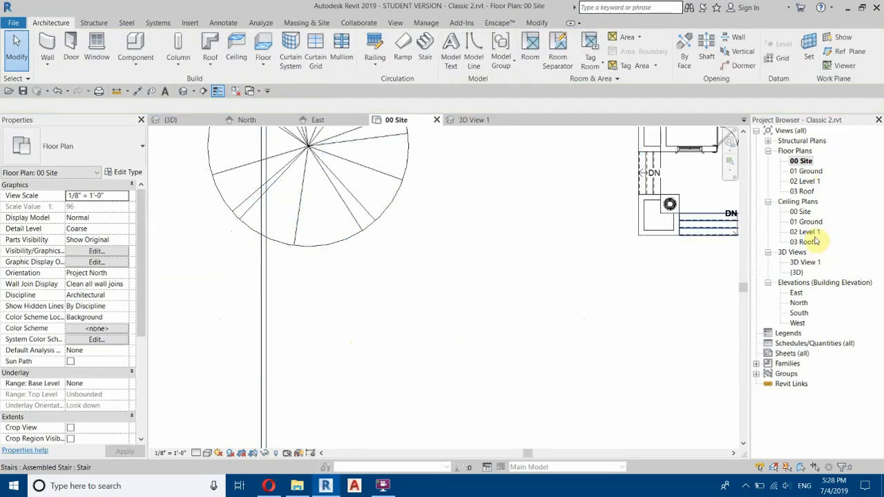
In 3D View 1, set the height of the Japanese Maple - 10' tree type to 30'
double_click(809, 263)
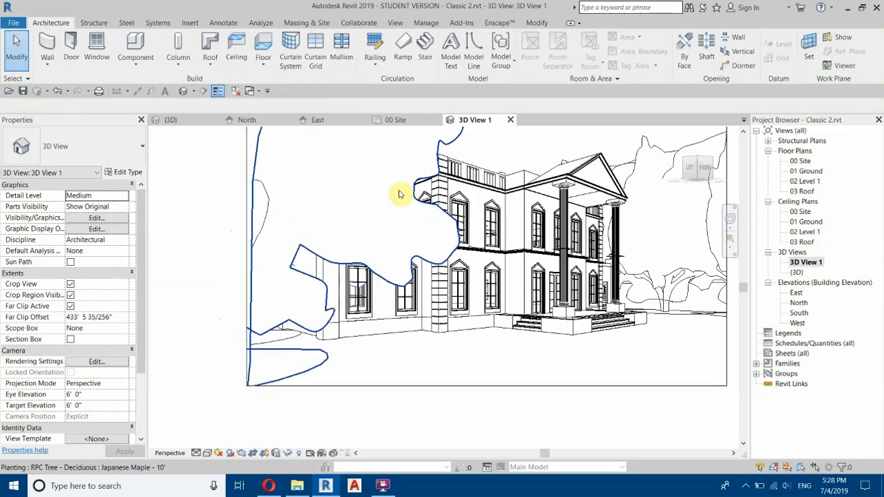
left_click(442, 142)
middle_click_drag(509, 197, 330, 265)
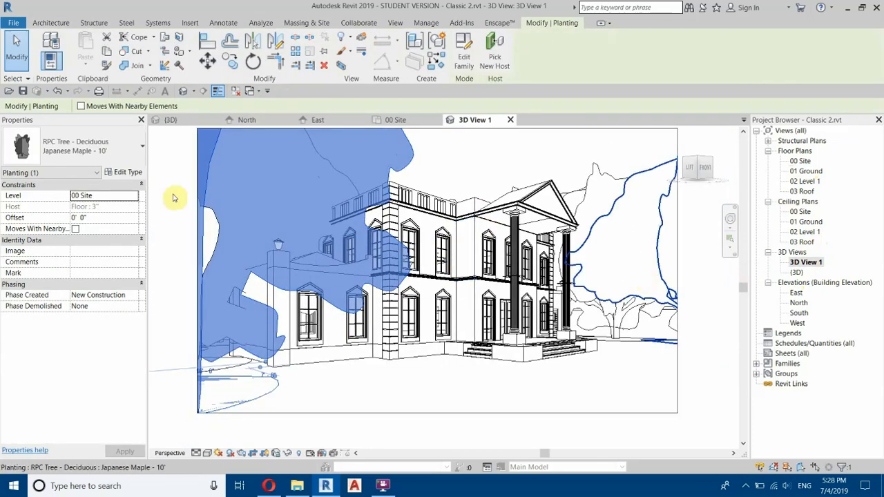
left_click(126, 172)
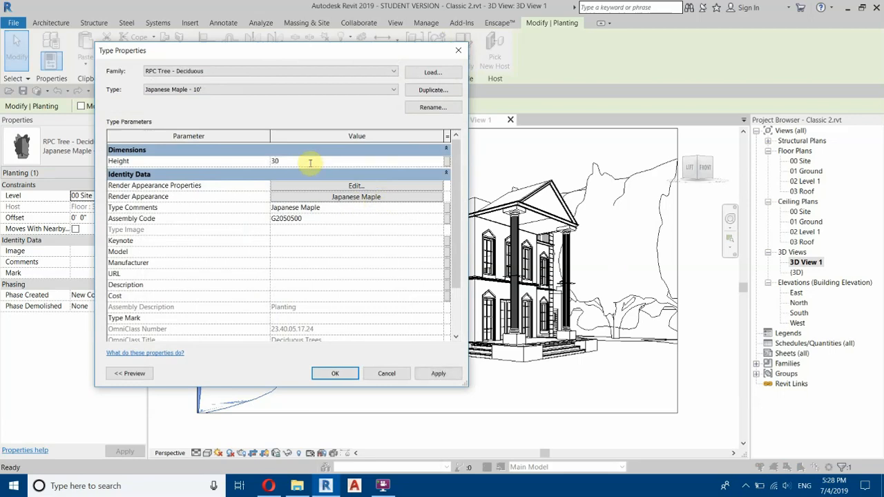
left_click(334, 376)
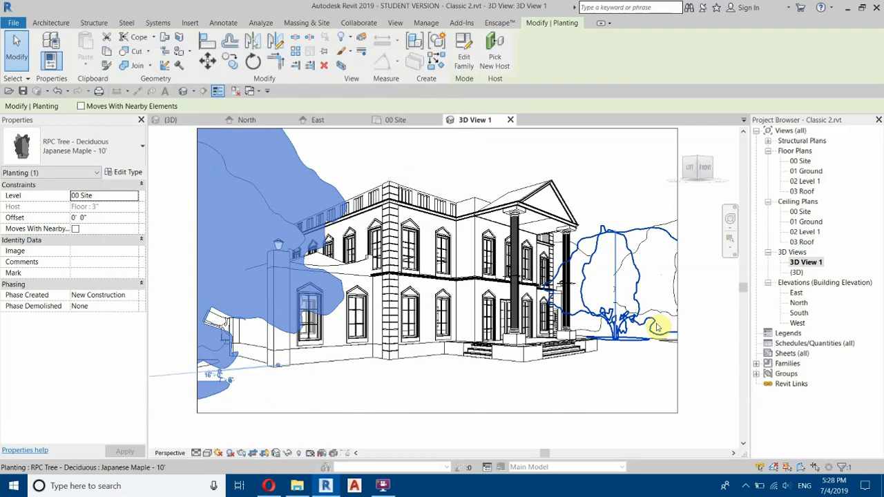
left_click(183, 280)
Move the foreground tree in 3D View 1 farther from the building so it covers less of the side facade
scroll(280, 318, "up", 1)
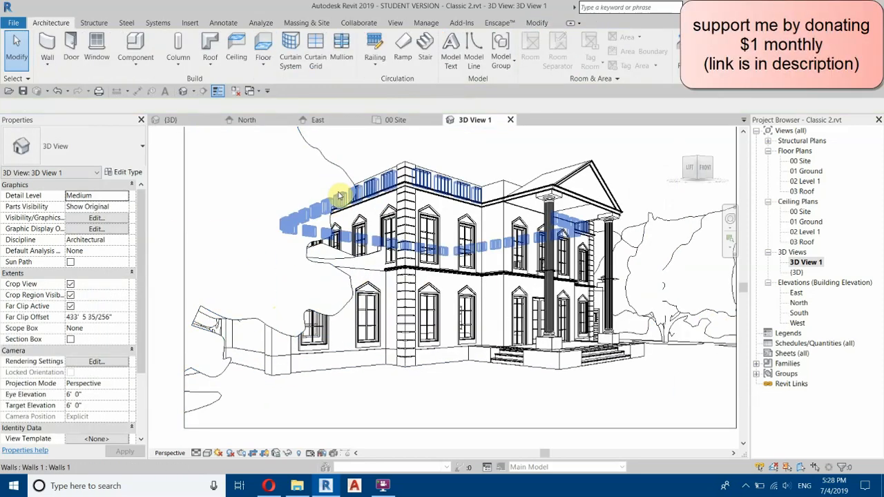
left_click(325, 161)
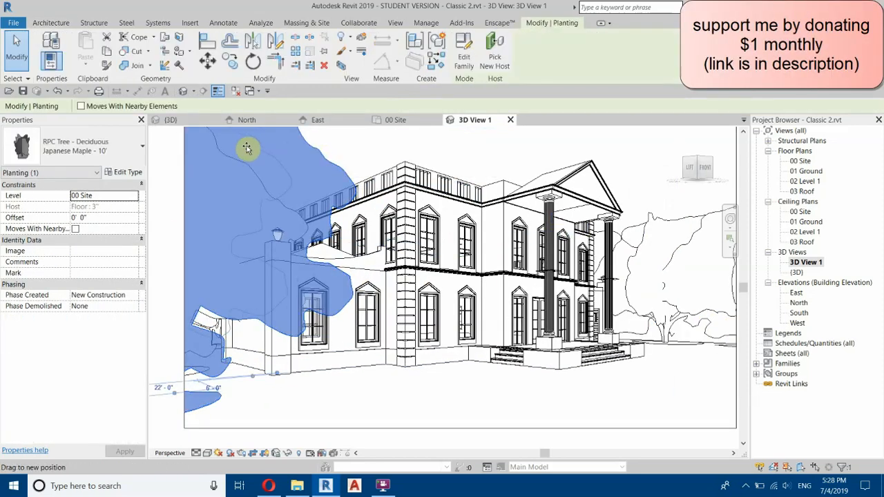
left_click_drag(232, 142, 202, 289)
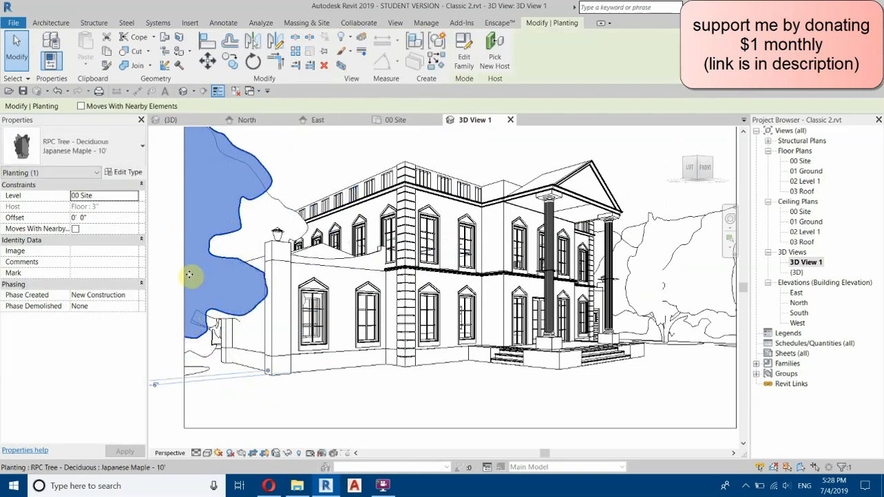
Shift the foreground tree in 3D View 1 sideways, away from the side wing and closer to the crop edge
middle_click_drag(359, 239, 363, 247)
scroll(361, 292, "up", 3)
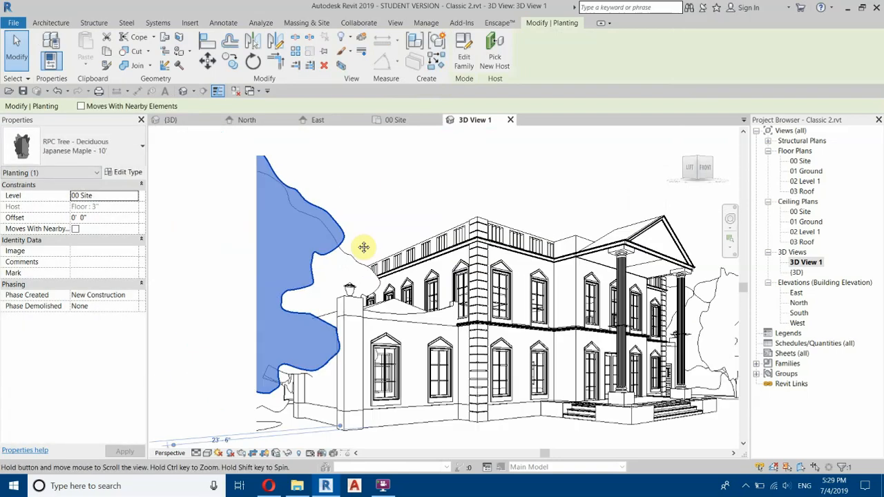
left_click_drag(366, 286, 294, 278)
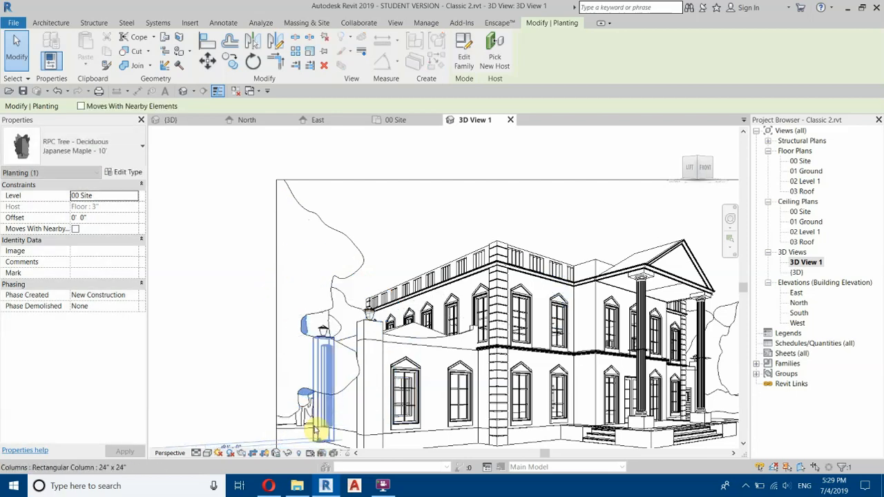
left_click(357, 270)
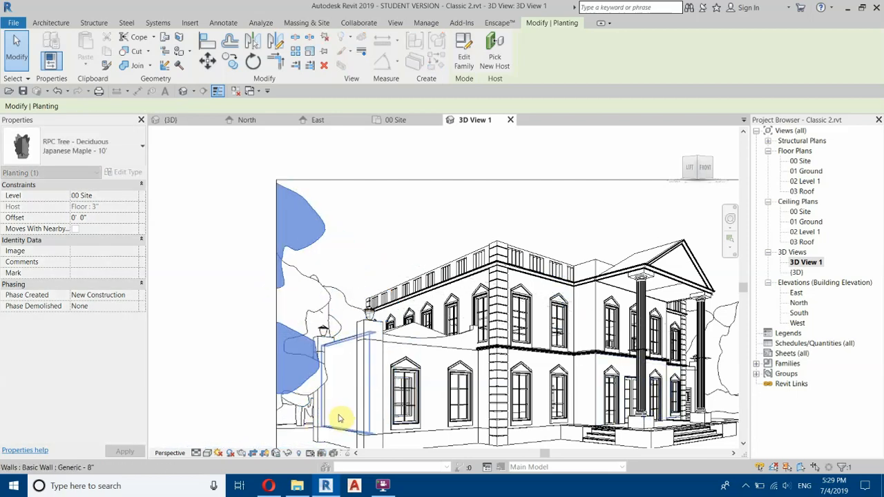
left_click(339, 277)
scroll(525, 387, "down", 3)
left_click(451, 420)
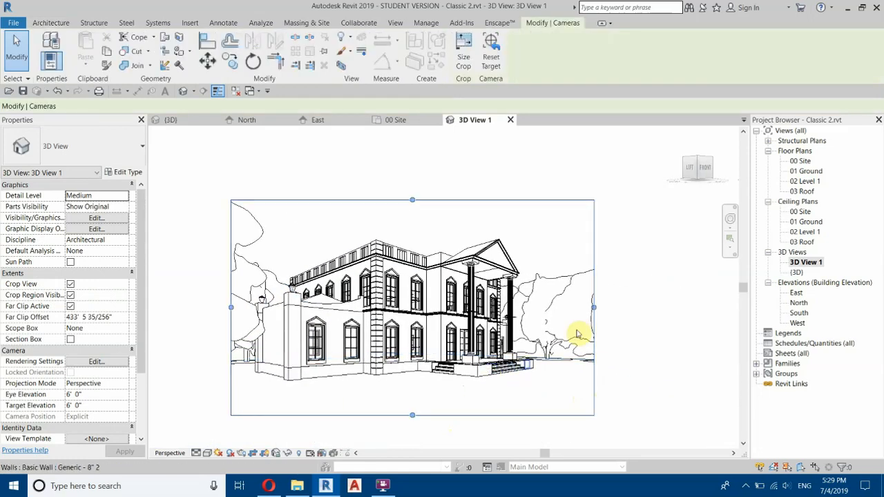
Orbit the 3D View 1 camera around the building toward the front portico for a more frontal perspective
left_click(730, 220)
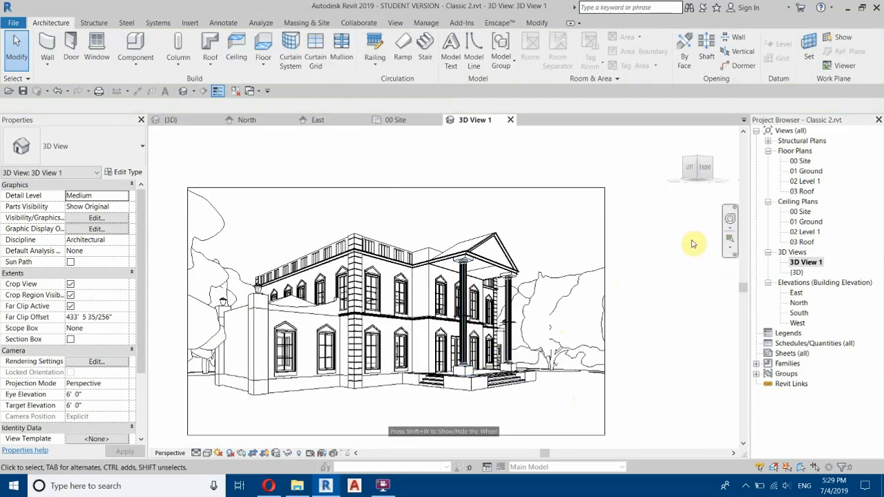
left_click(730, 221)
left_click_drag(570, 330, 531, 362)
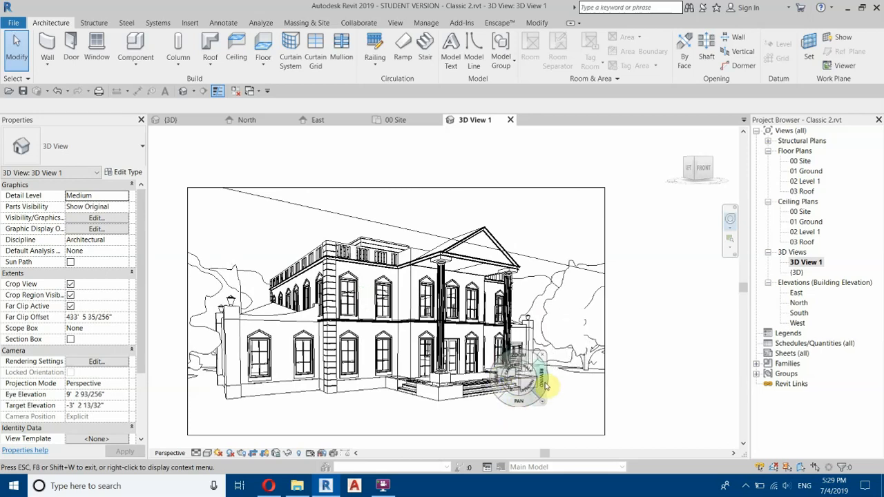
key("Escape")
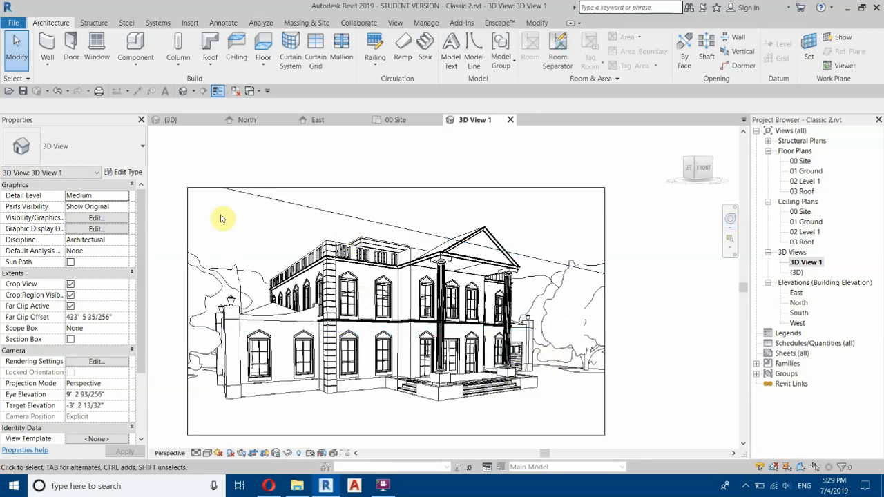
Hide the imported C2 Level1.dwg line drawing crossing the sky in 3D View 1
left_click(333, 212)
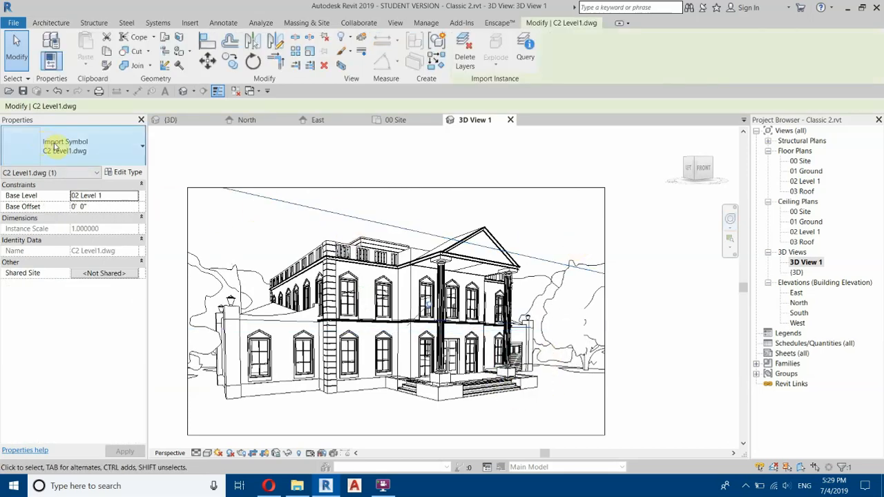
right_click(258, 207)
mouse_move(339, 252)
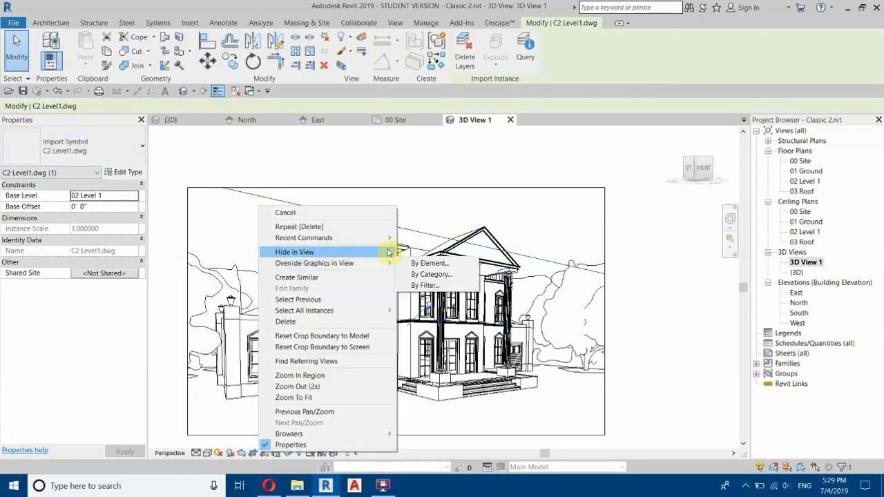
left_click(424, 253)
left_click(660, 292)
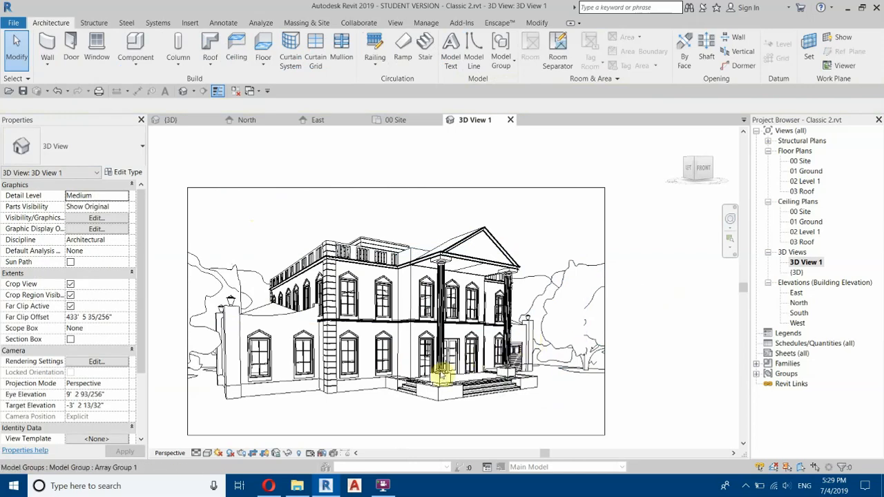
Turn on shadows in 3D View 1
middle_click_drag(379, 291, 433, 275)
scroll(580, 290, "up", 1)
scroll(580, 291, "down", 1)
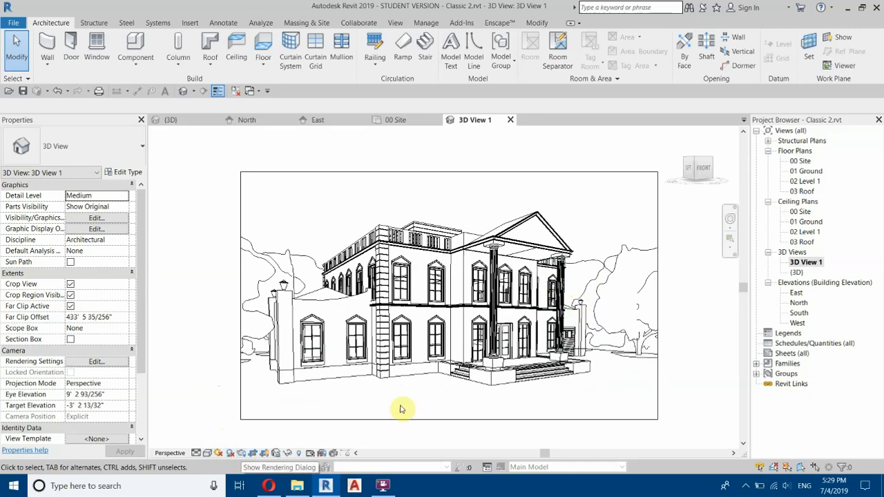
left_click(230, 453)
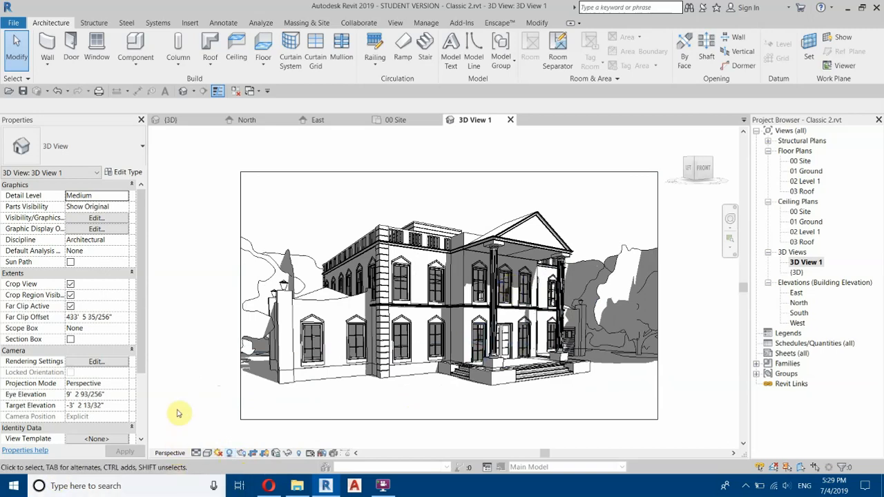
Render 3D View 1 at Draft quality and screen resolution
left_click(242, 453)
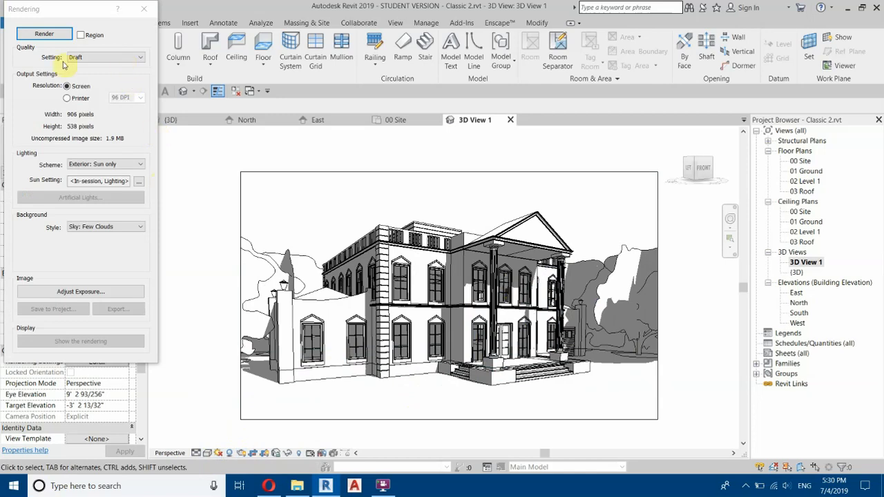
left_click(104, 57)
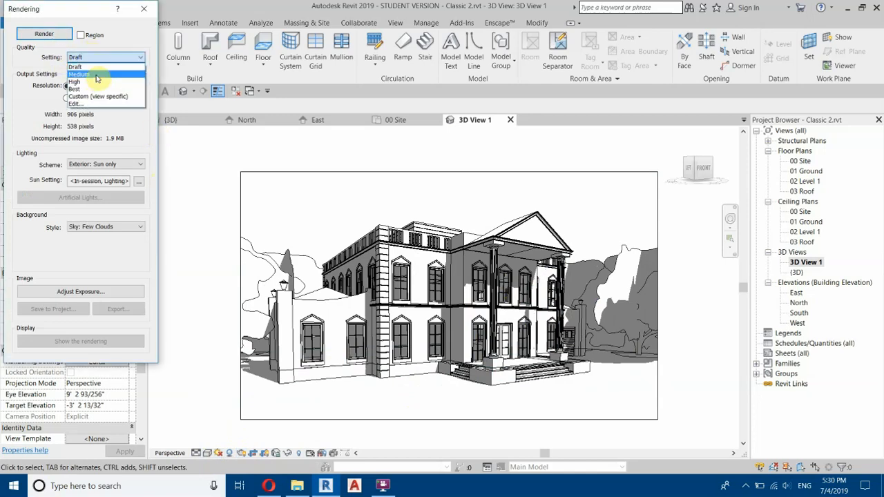
left_click(94, 68)
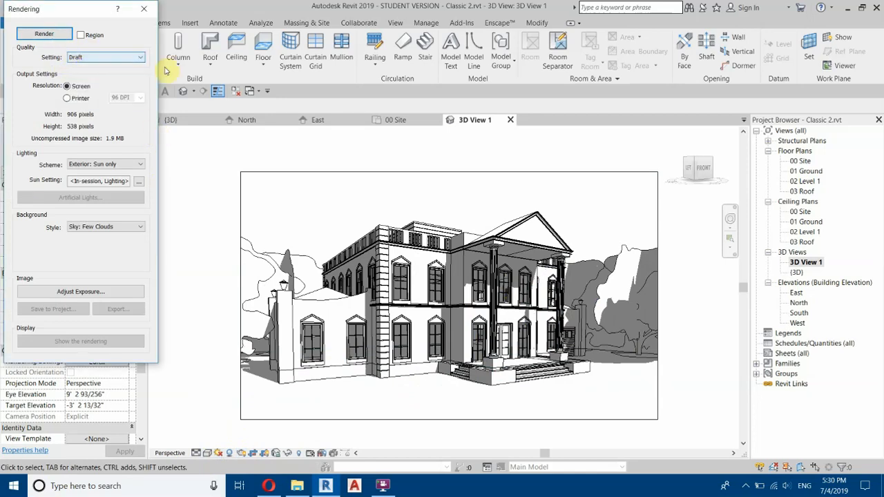
left_click(58, 39)
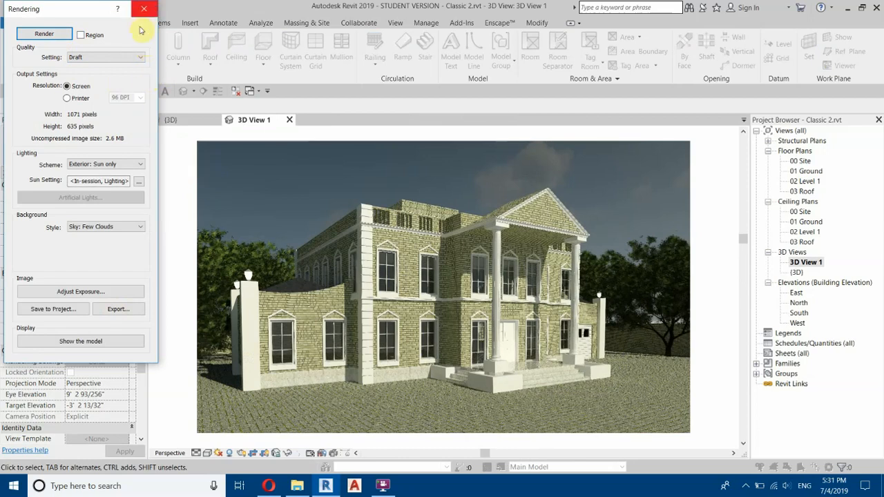
Return from the rendering to the model and readjust the camera to a higher, more frontal view of the entrance facade
left_click(81, 341)
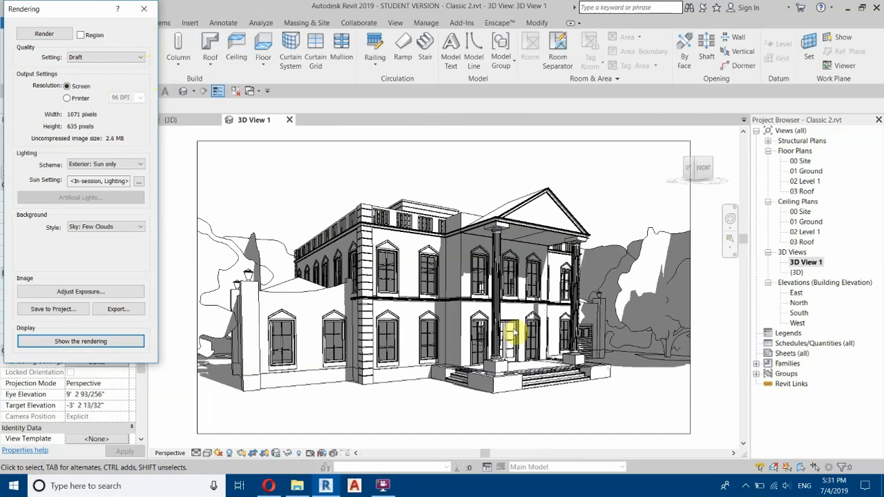
left_click(731, 221)
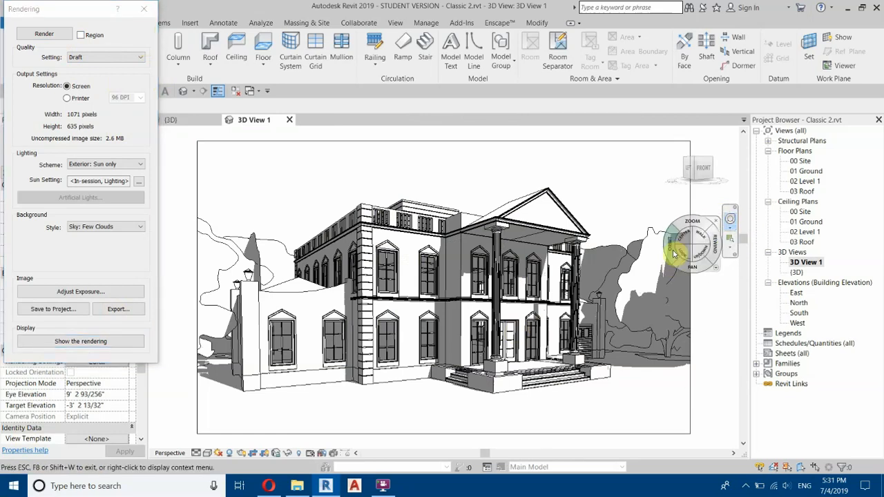
mouse_move(673, 252)
left_mouse_down()
mouse_move(617, 250)
mouse_move(657, 251)
left_mouse_up()
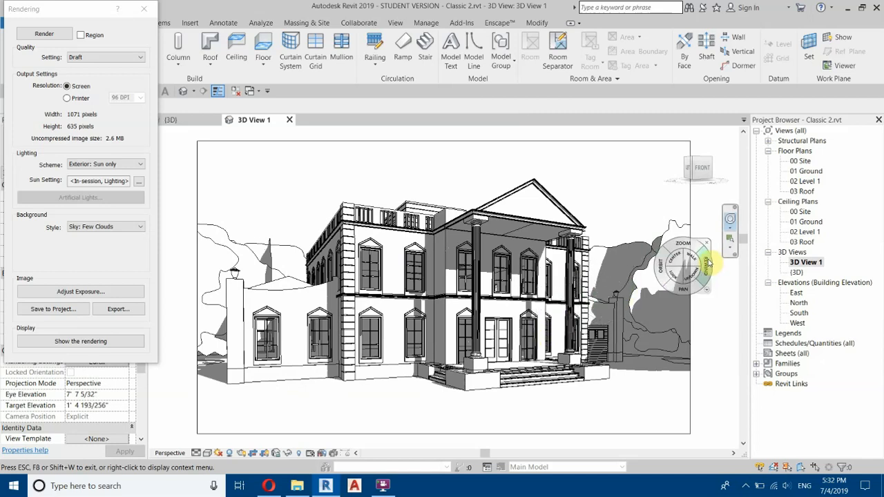
left_click_drag(692, 279, 529, 276)
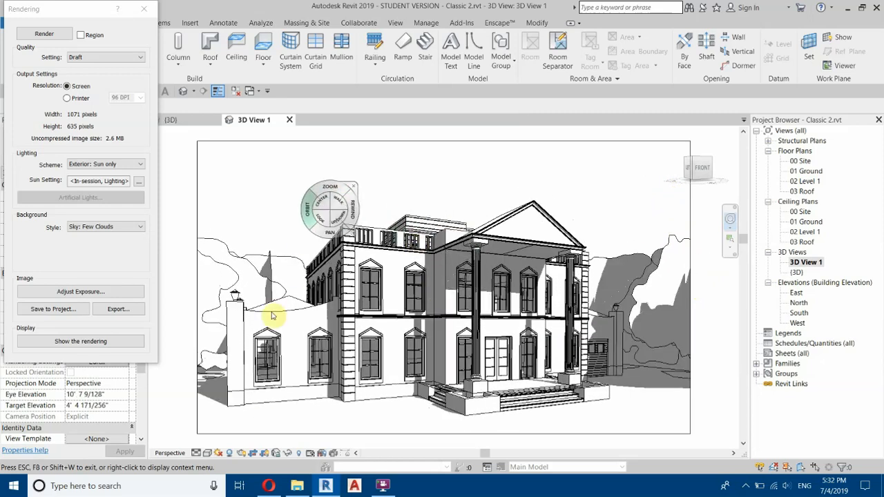
Set the render quality to Medium and the output to Printer at 300 DPI, keeping the Exterior: Sun only lighting scheme
left_click(95, 53)
left_click(98, 57)
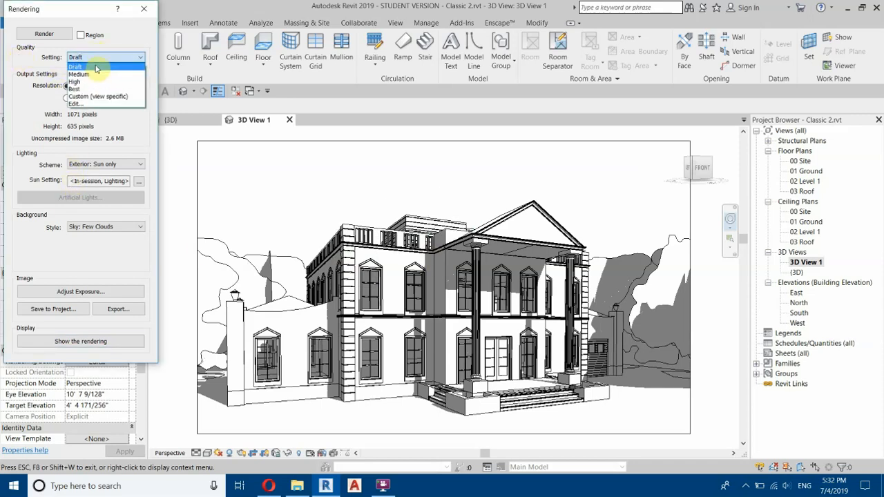
left_click(84, 83)
left_click(66, 97)
left_click(141, 99)
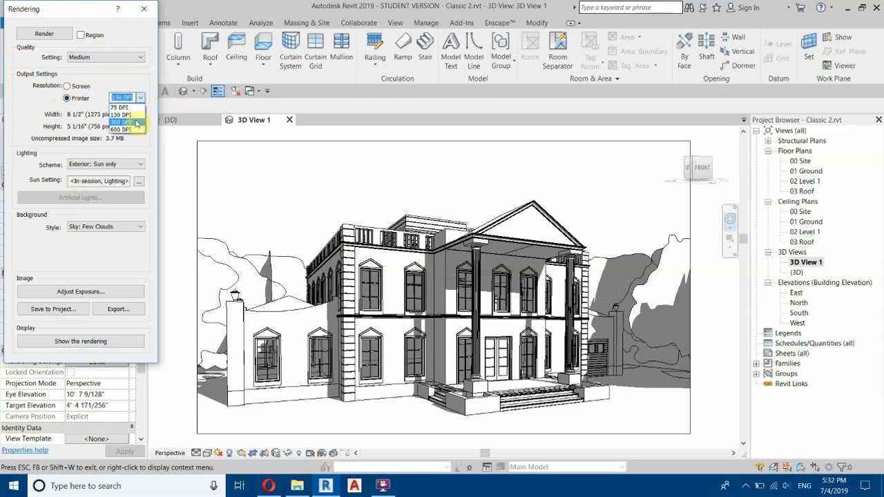
left_click(134, 123)
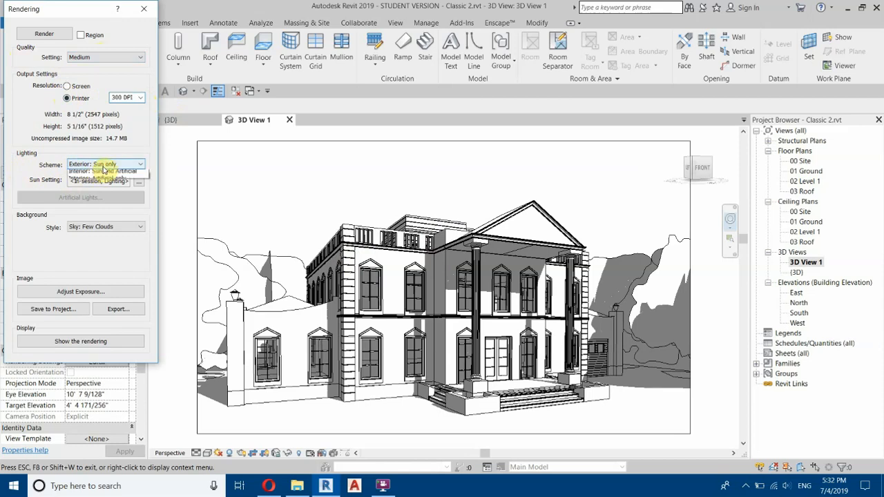
left_click(99, 169)
left_click(100, 174)
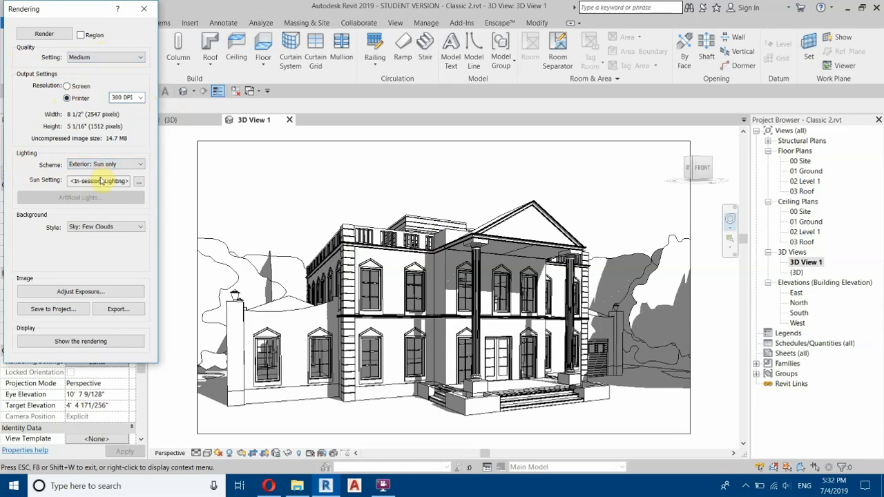
Use the sky photo 7setembro11 043.jpg, stretched, as the render background image and render 3D View 1
left_click(88, 228)
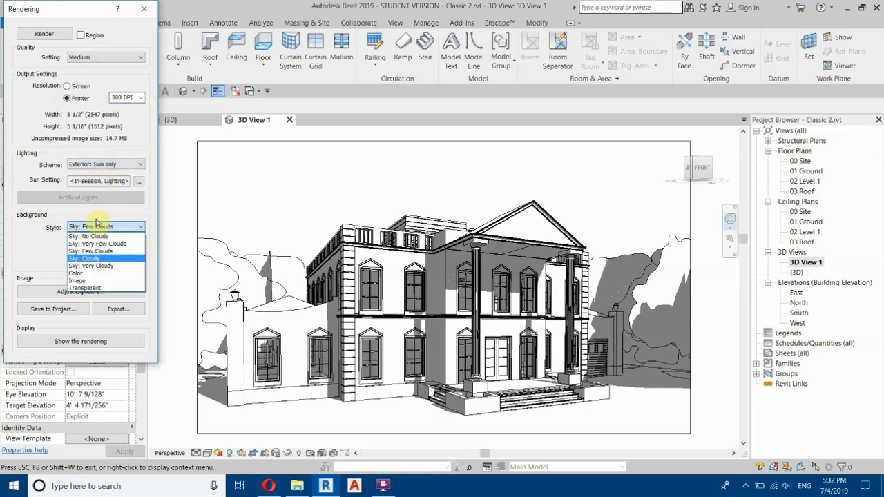
left_click(102, 281)
left_click(256, 104)
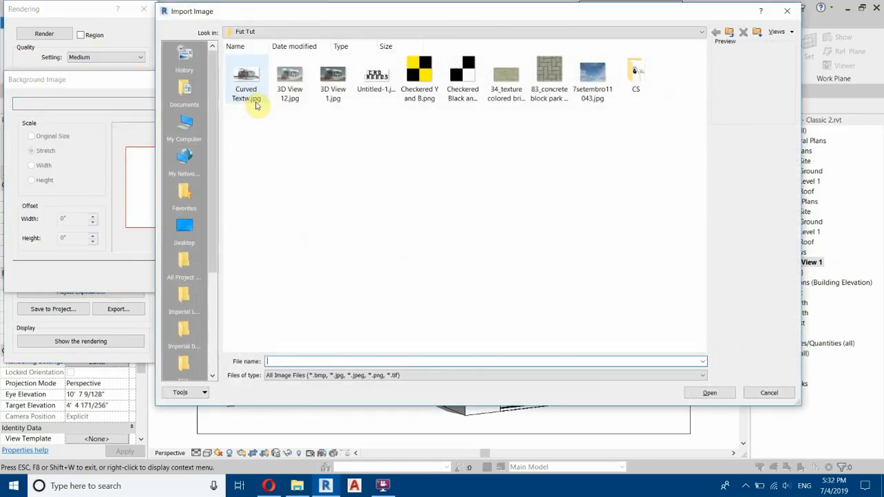
left_click(593, 81)
right_click(395, 168)
mouse_move(424, 173)
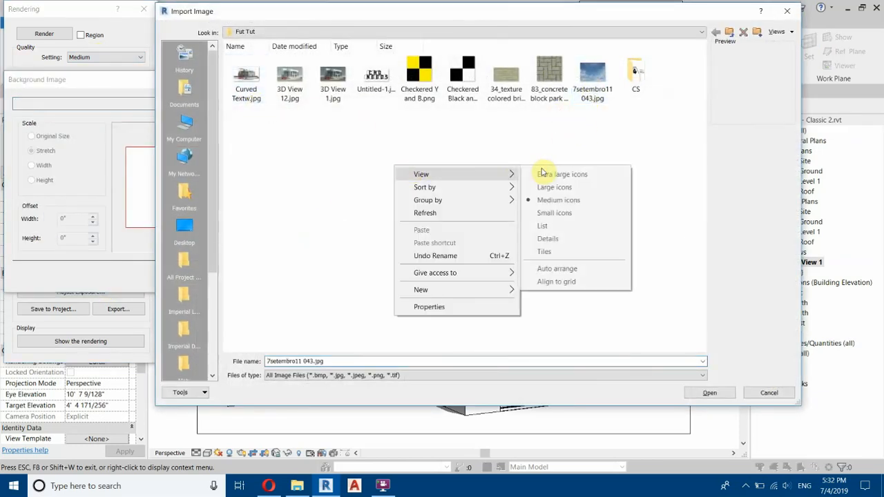
left_click(572, 173)
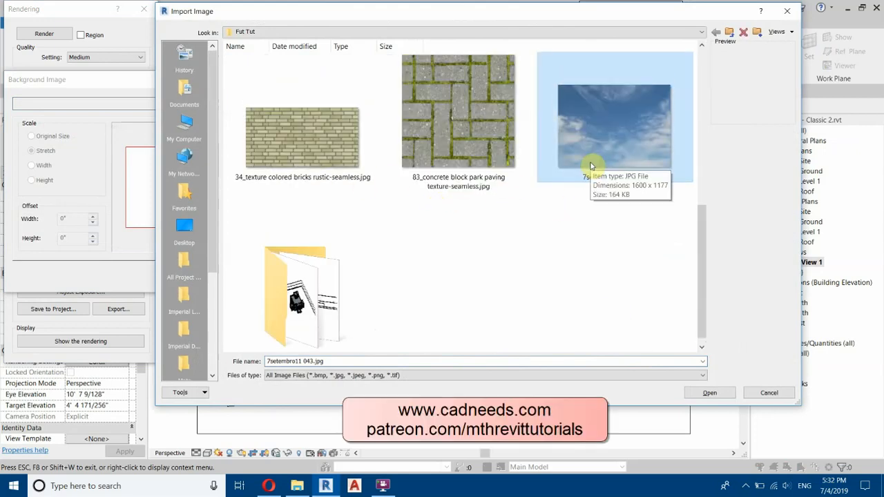
left_click(709, 393)
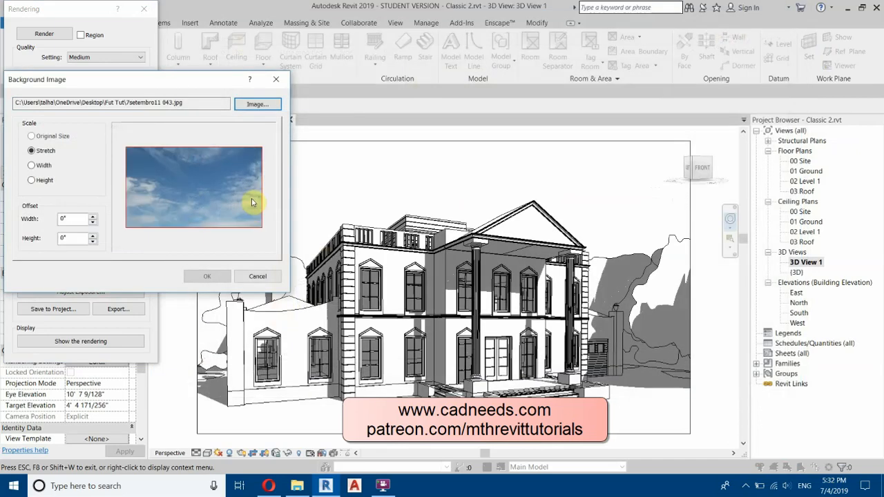
left_click(209, 277)
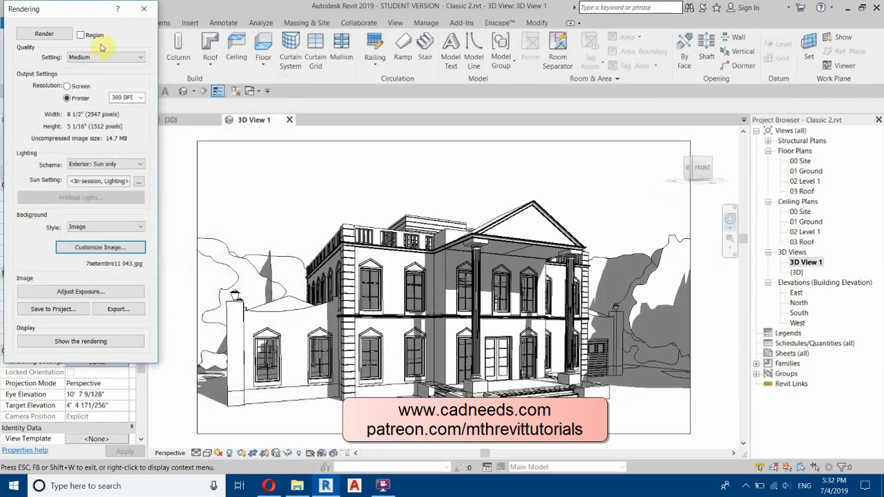
left_click(43, 34)
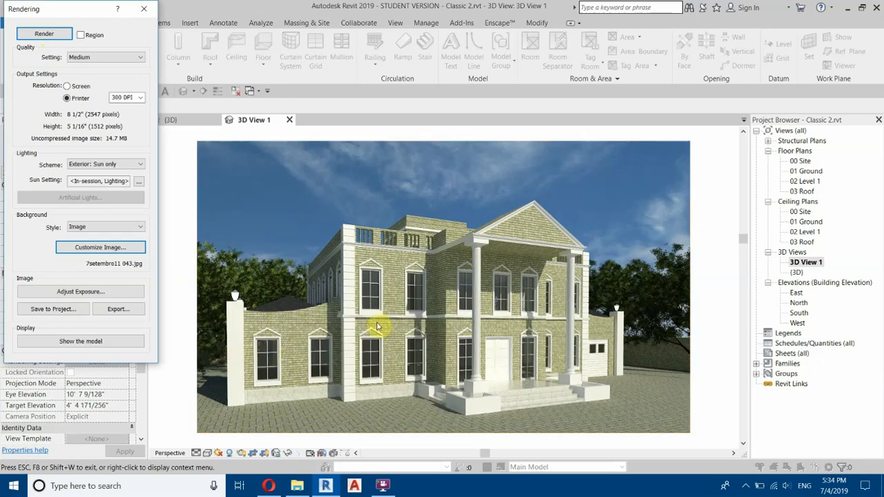
Inspect the finished rendering up close, checking the brick walls, windows, portico columns, paving and trees
scroll(394, 290, "up", 2)
scroll(408, 224, "down", 5)
scroll(380, 231, "up", 7)
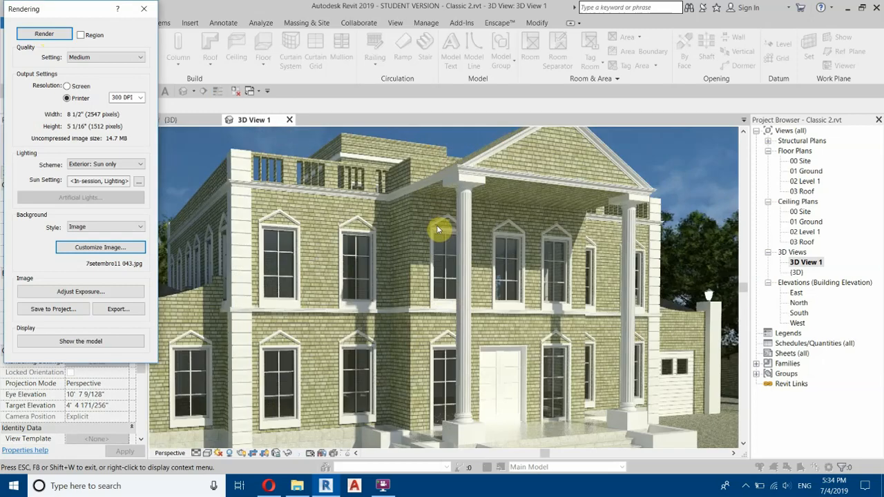
scroll(352, 214, "down", 2)
scroll(419, 251, "down", 3)
scroll(558, 280, "up", 2)
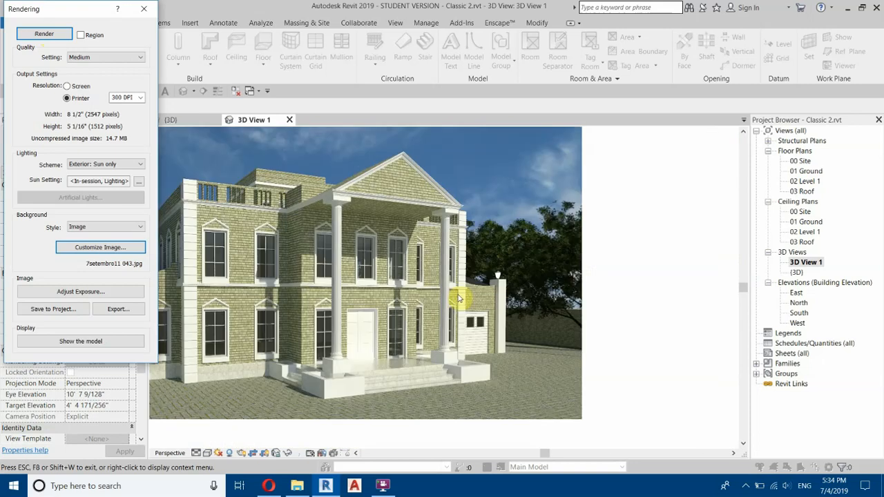
scroll(514, 268, "up", 3)
scroll(487, 292, "down", 3)
scroll(382, 321, "up", 2)
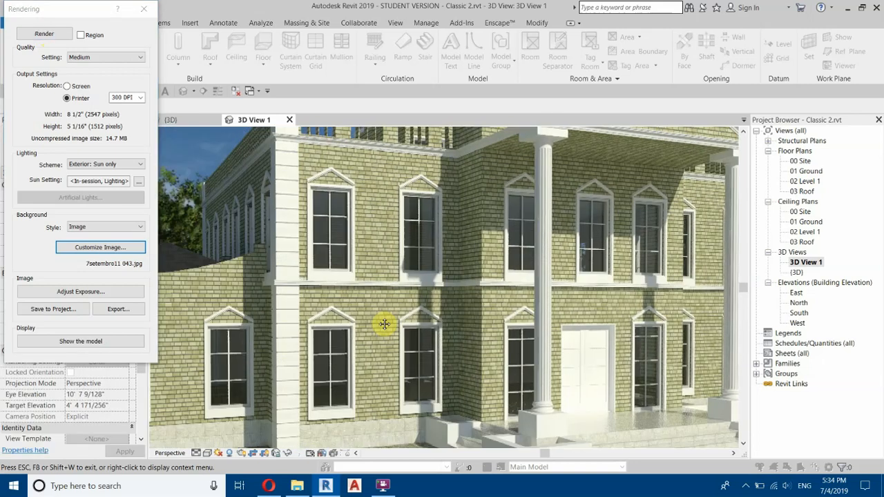
scroll(272, 324, "up", 2)
scroll(528, 306, "down", 3)
scroll(364, 360, "up", 1)
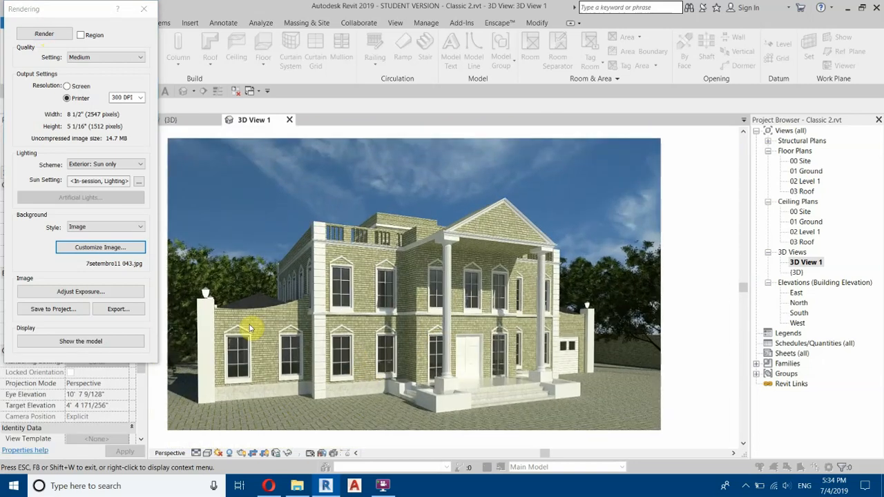
Export the rendering as a JPEG file named Exterior in the Fut Tut folder
left_click(114, 309)
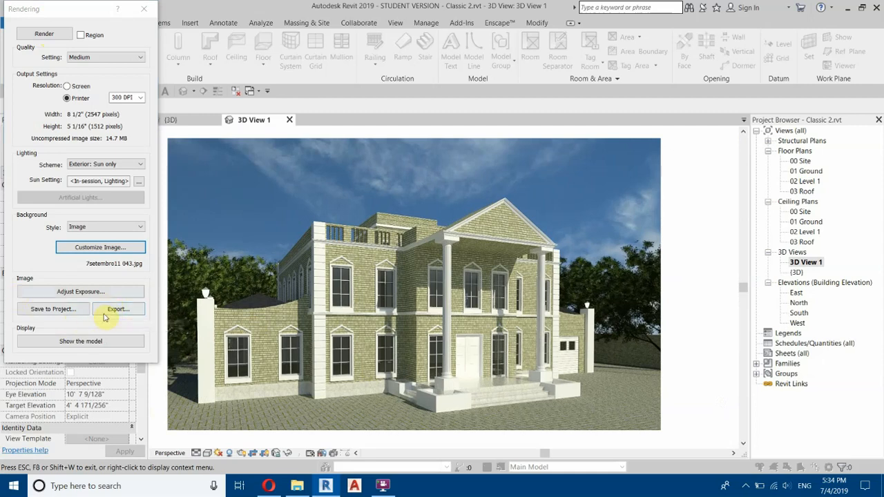
type("Exterior 1")
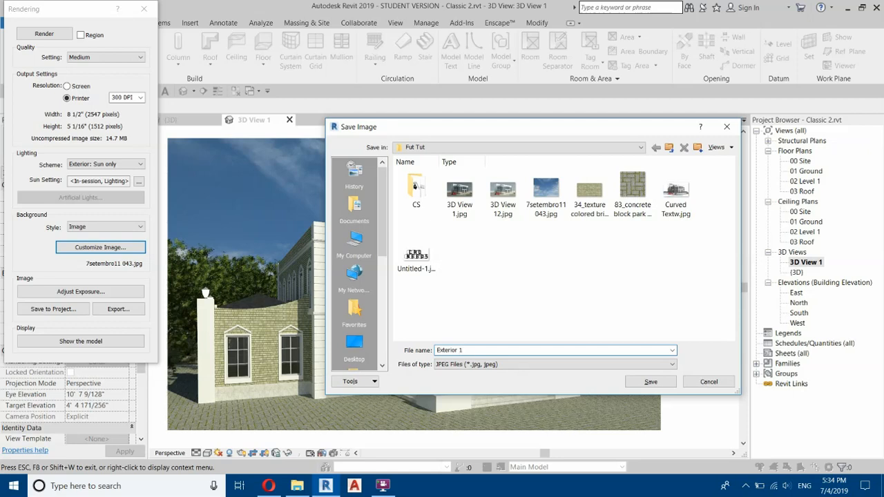
key("Return")
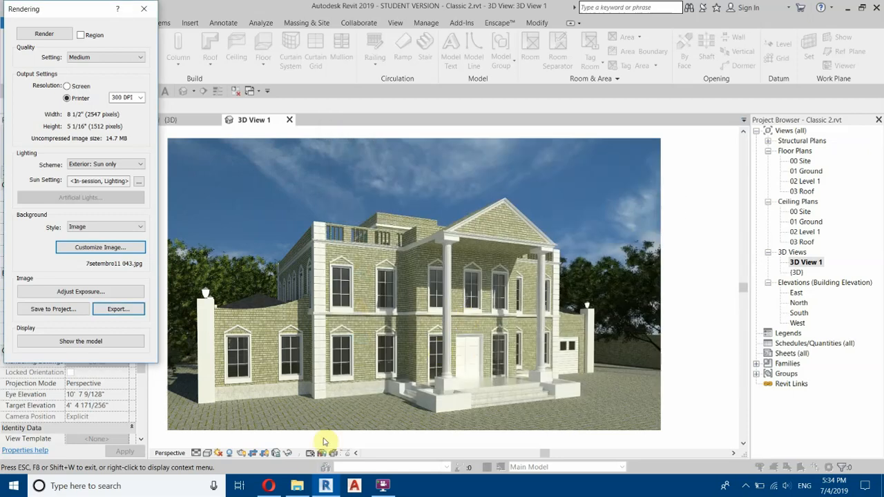